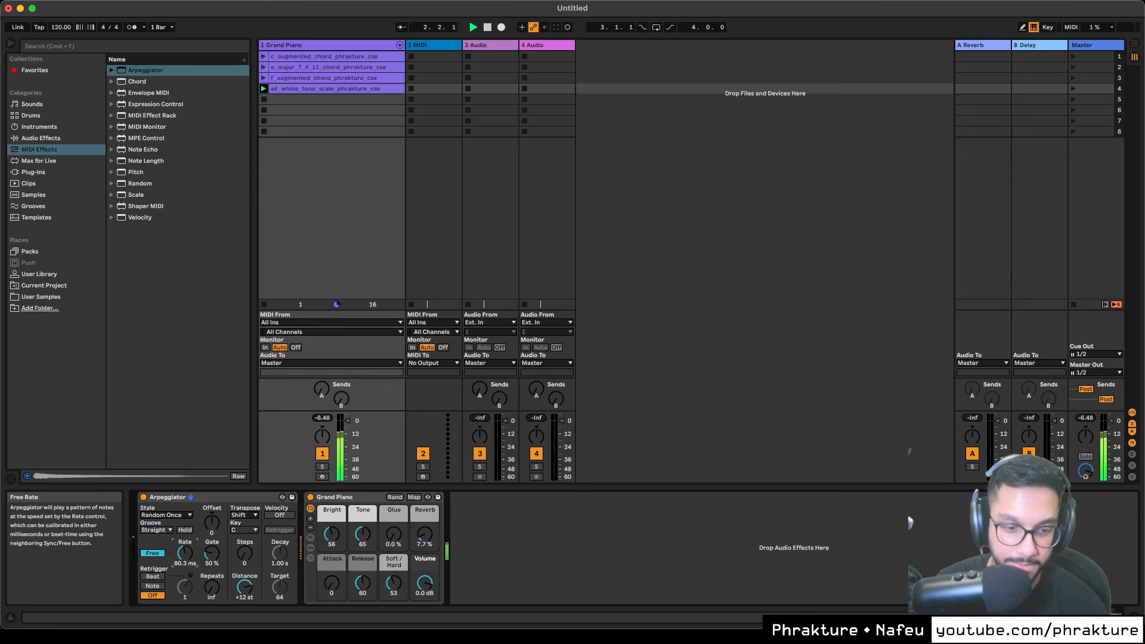
Add the Grain Delay preset Rumble to the Grand Piano track and set the Arpeggiator's free rate to about 149 ms
{"action": "left_click", "coordinate": [41, 137]}
{"action": "left_click", "coordinate": [119, 184]}
{"action": "double_click", "coordinate": [159, 228]}
{"action": "left_click_drag", "start_coordinate": [185, 553], "coordinate": [174, 562]}
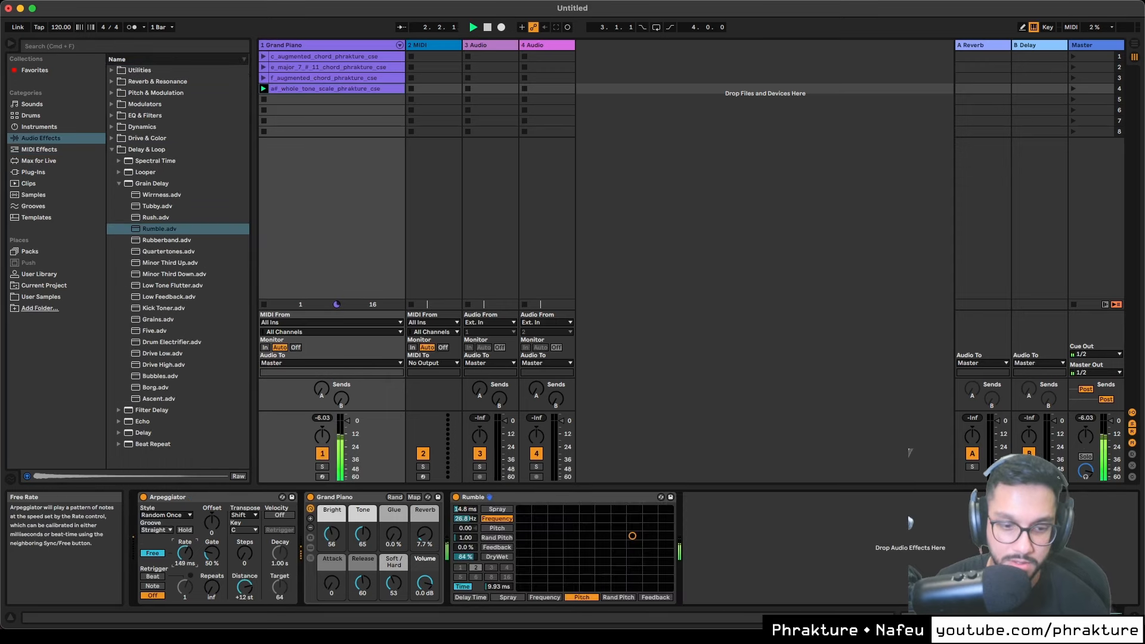
Switch to the Chord & Scale Explorer, replace the enchanting tag with happiness-filled, and preview A Mixolydian
{"action": "key", "text": "super+Tab"}
{"action": "key", "text": "super+Tab"}
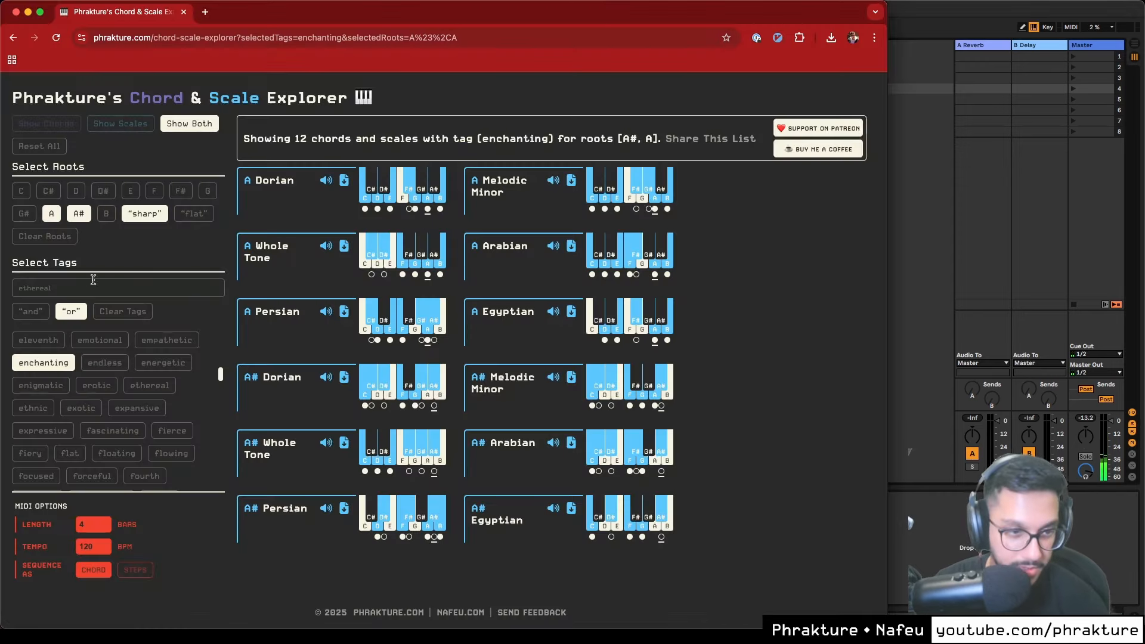
{"action": "left_click", "coordinate": [52, 371]}
{"action": "scroll", "coordinate": [176, 424], "scroll_direction": "down", "scroll_amount": 5}
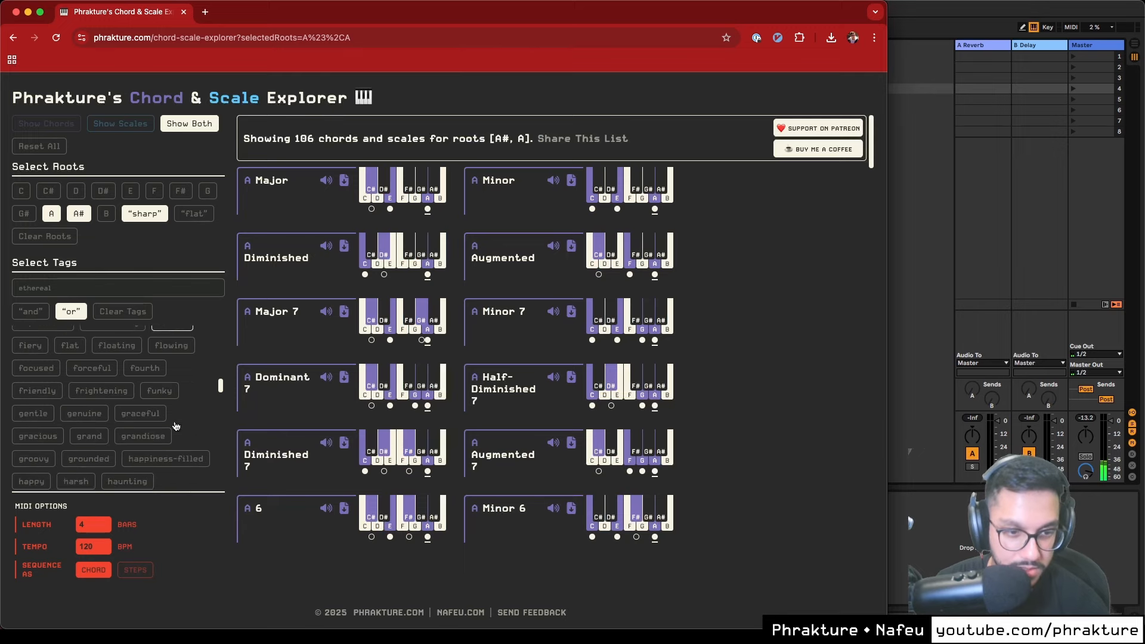
{"action": "left_click", "coordinate": [172, 441]}
{"action": "left_click", "coordinate": [326, 190]}
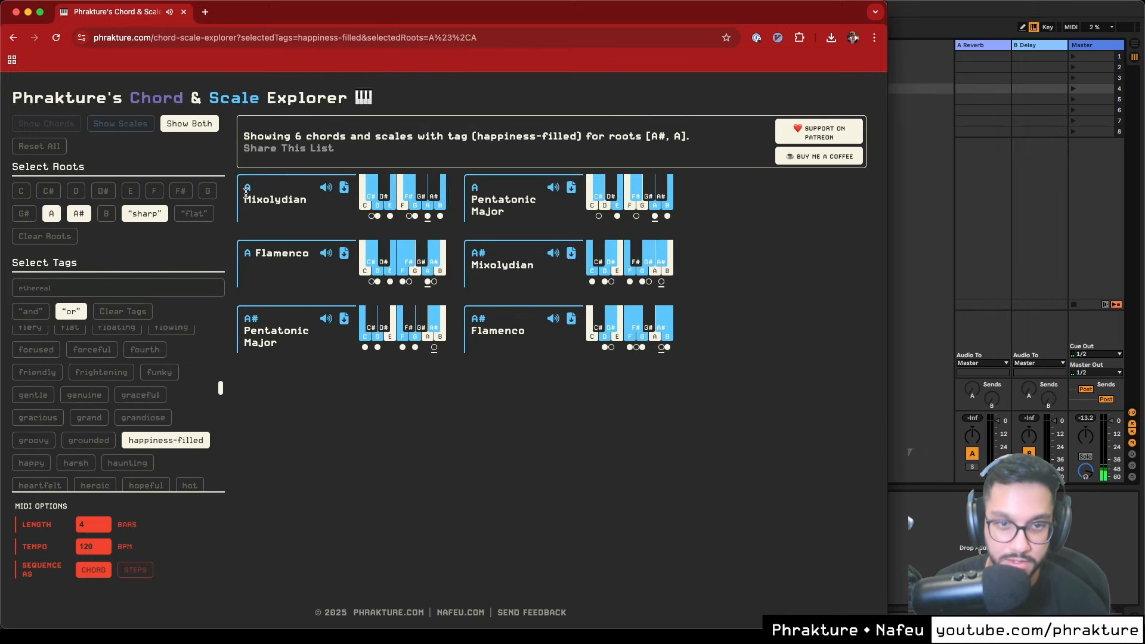
Limit the roots to A#, preview A# Mixolydian, and download its MIDI file
{"action": "left_click_drag", "start_coordinate": [245, 195], "coordinate": [300, 220]}
{"action": "left_click", "coordinate": [300, 222]}
{"action": "left_click", "coordinate": [323, 180]}
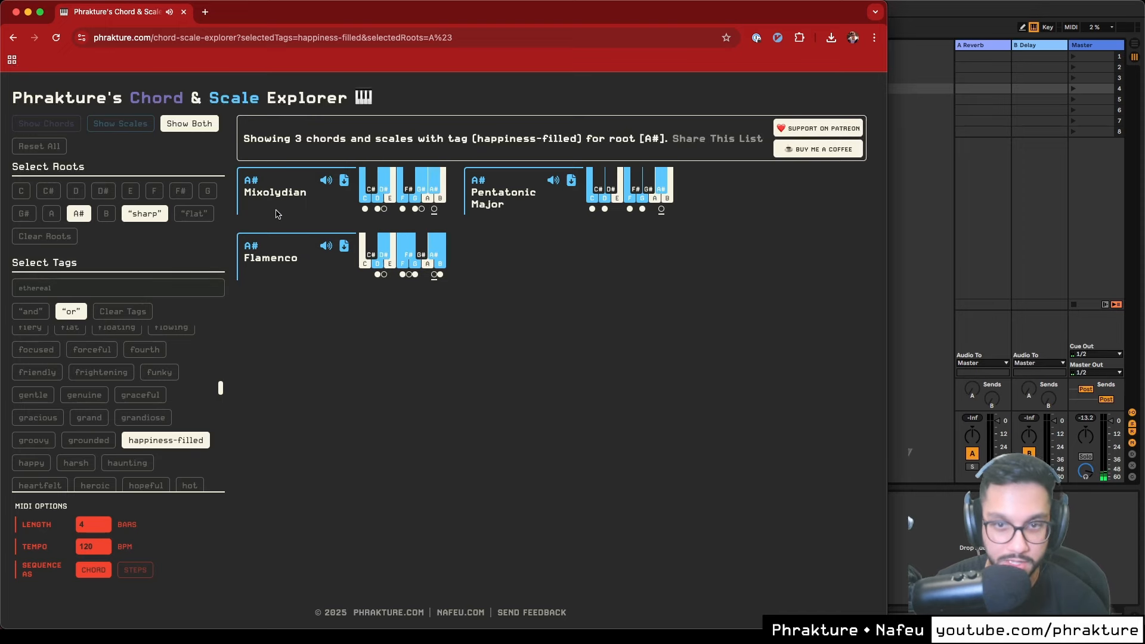
{"action": "left_click", "coordinate": [344, 180]}
Switch to Ableton Live, place the A# Mixolydian MIDI file in the Grand Piano track's fifth clip slot, and launch it
{"action": "key", "text": "super+Tab"}
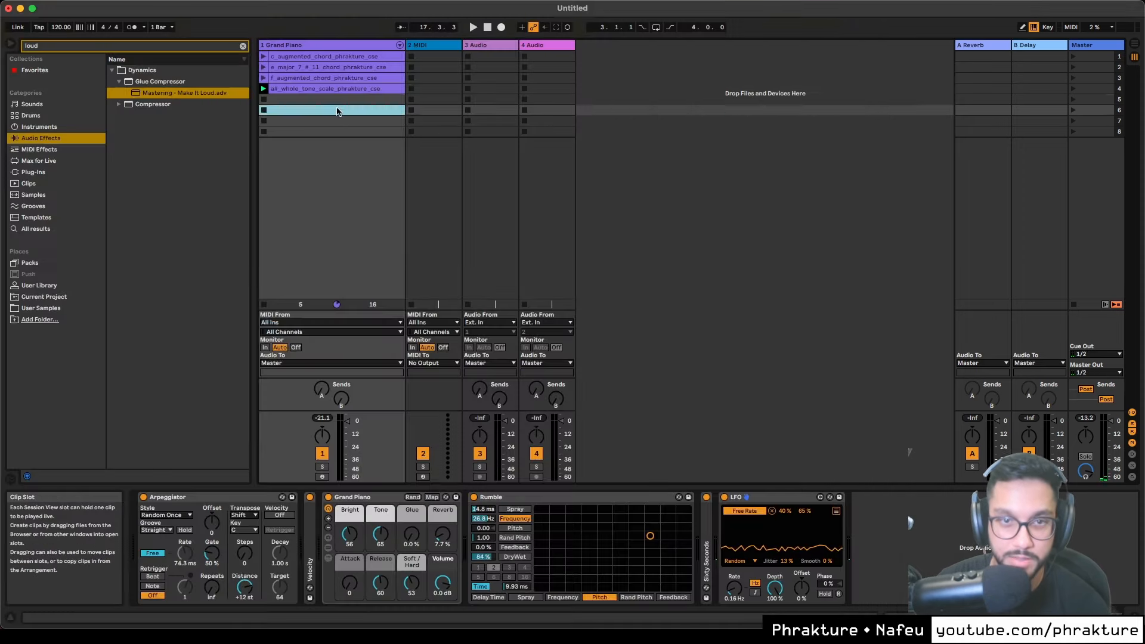
{"action": "left_click_drag", "start_coordinate": [336, 111], "coordinate": [334, 99]}
{"action": "left_click", "coordinate": [263, 99]}
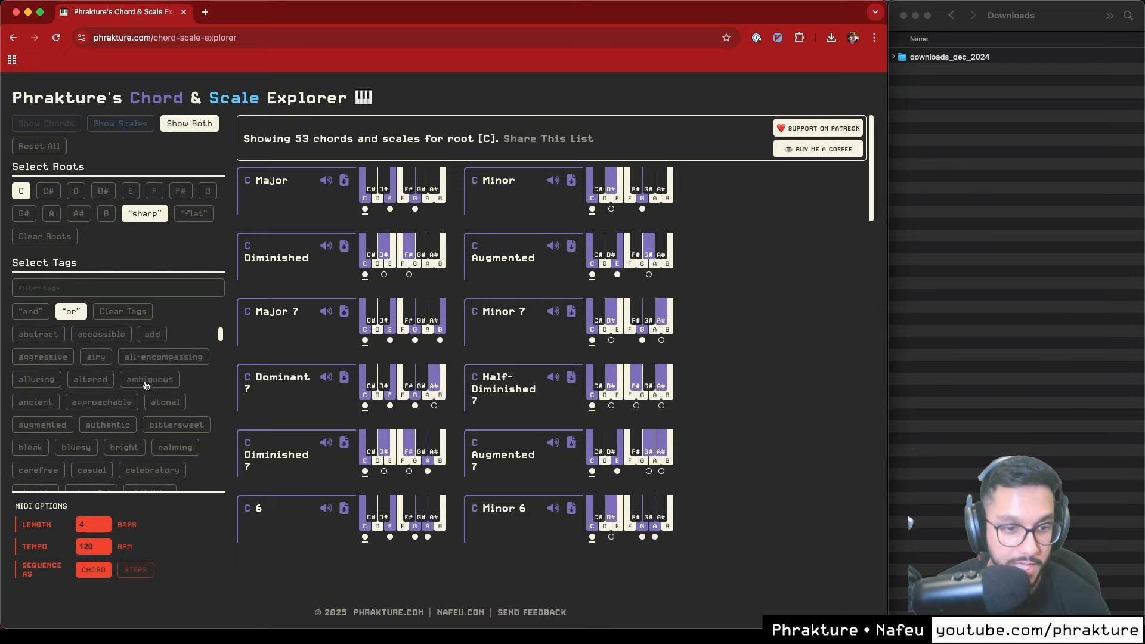
Filter the explorer's tags for "ethereal" and select that tag for root C
{"action": "left_click", "coordinate": [105, 286]}
{"action": "type", "text": "ethereal"}
{"action": "left_click", "coordinate": [39, 336]}
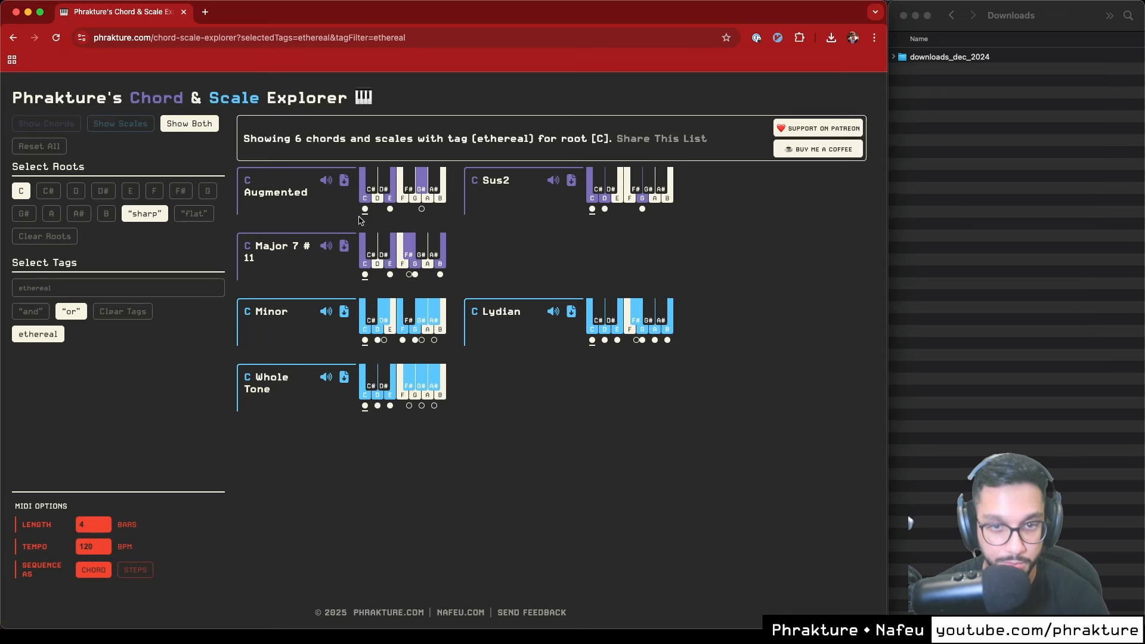
Preview the sounds of the C Augmented chord, the C Major 7 #11 chord and the C Minor scale
{"action": "left_click", "coordinate": [326, 180]}
{"action": "left_click", "coordinate": [326, 246]}
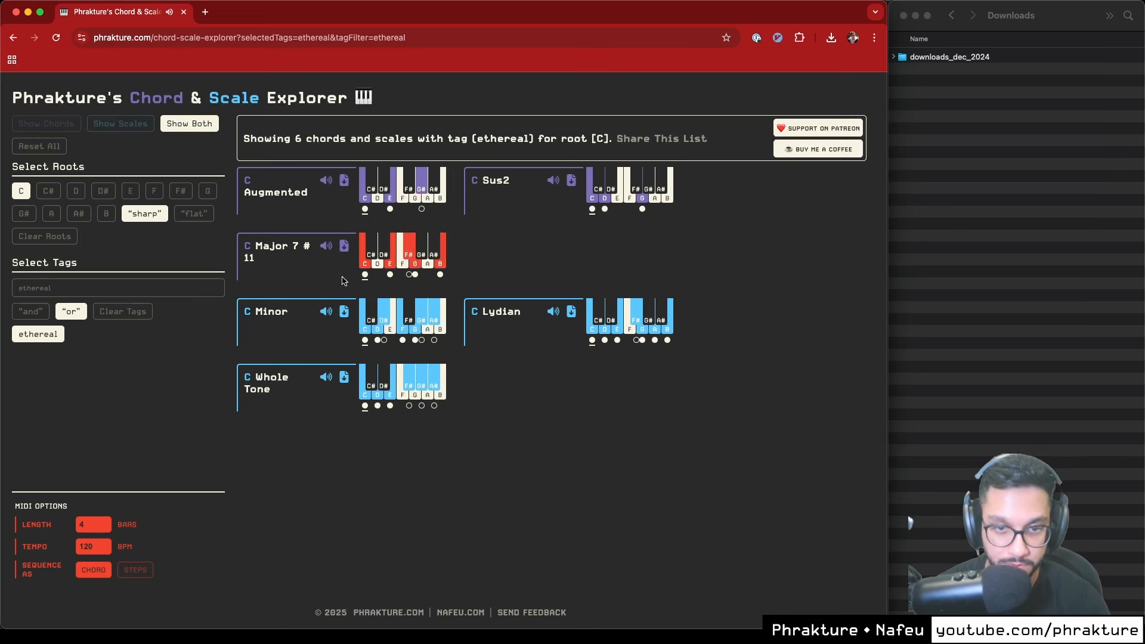
{"action": "left_click", "coordinate": [327, 312]}
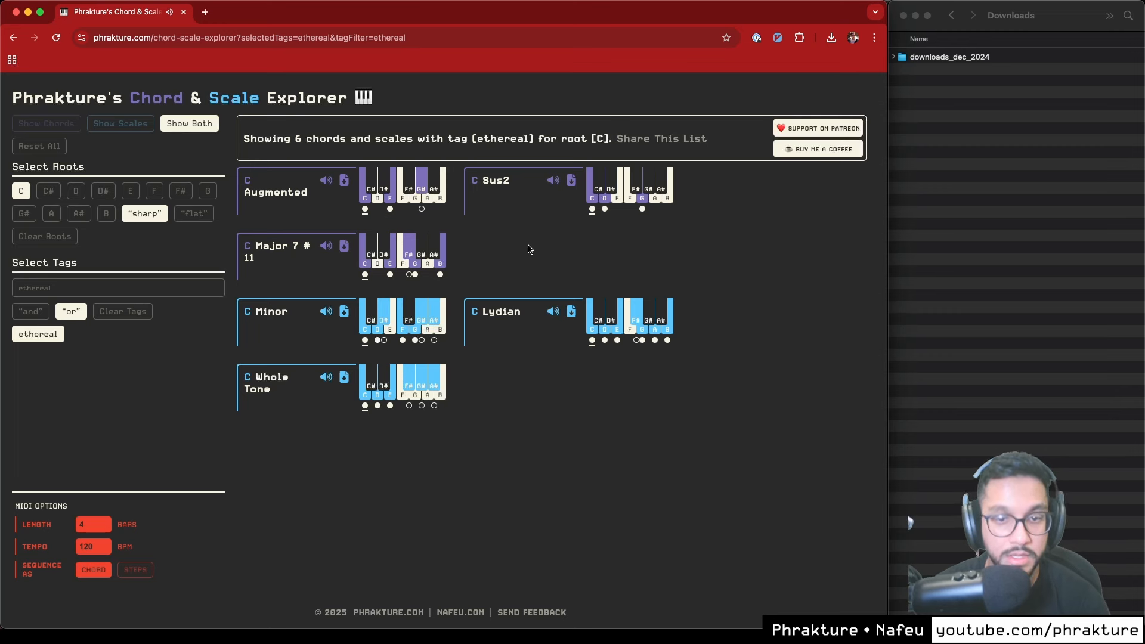
Download the C Augmented chord's MIDI file and check it in the Downloads folder
{"action": "left_click", "coordinate": [344, 181]}
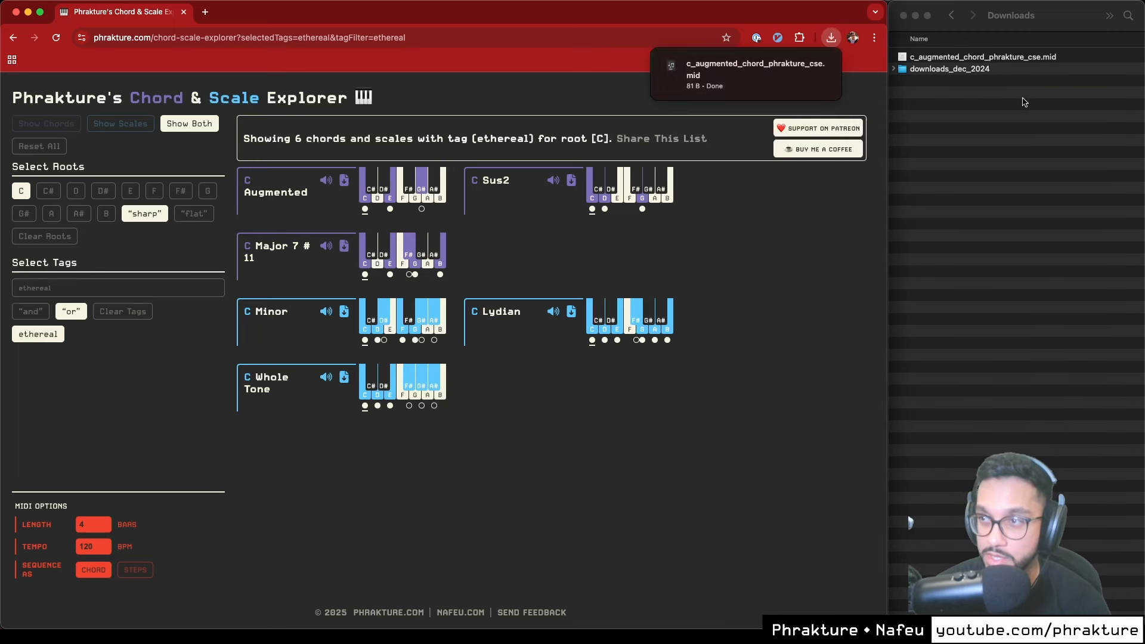
{"action": "left_click", "coordinate": [1000, 87]}
{"action": "left_click", "coordinate": [967, 58]}
{"action": "left_click", "coordinate": [972, 265]}
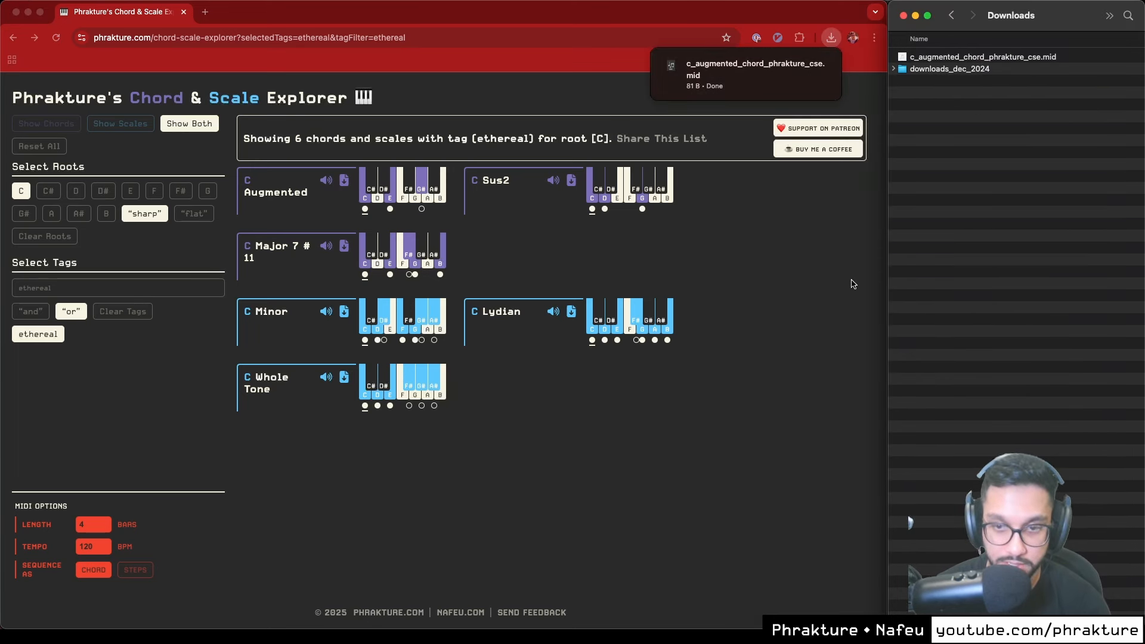
{"action": "key", "text": "super+Tab"}
{"action": "key", "text": "shift+super+Tab"}
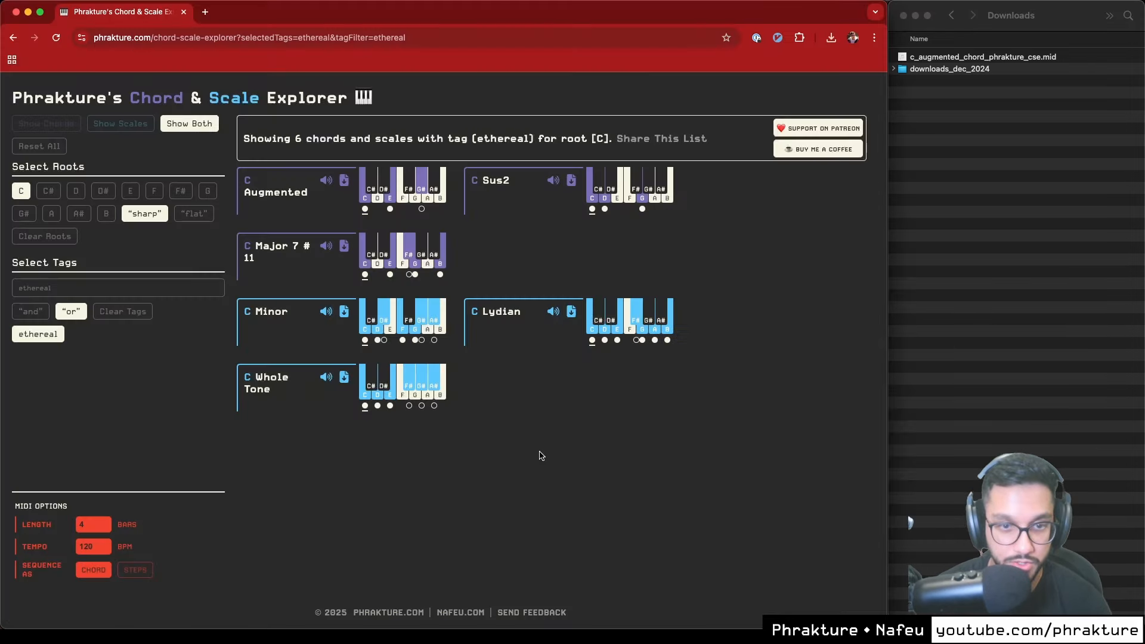
Change the selected roots from C to E and F
{"action": "left_click", "coordinate": [131, 193]}
{"action": "left_click", "coordinate": [154, 191]}
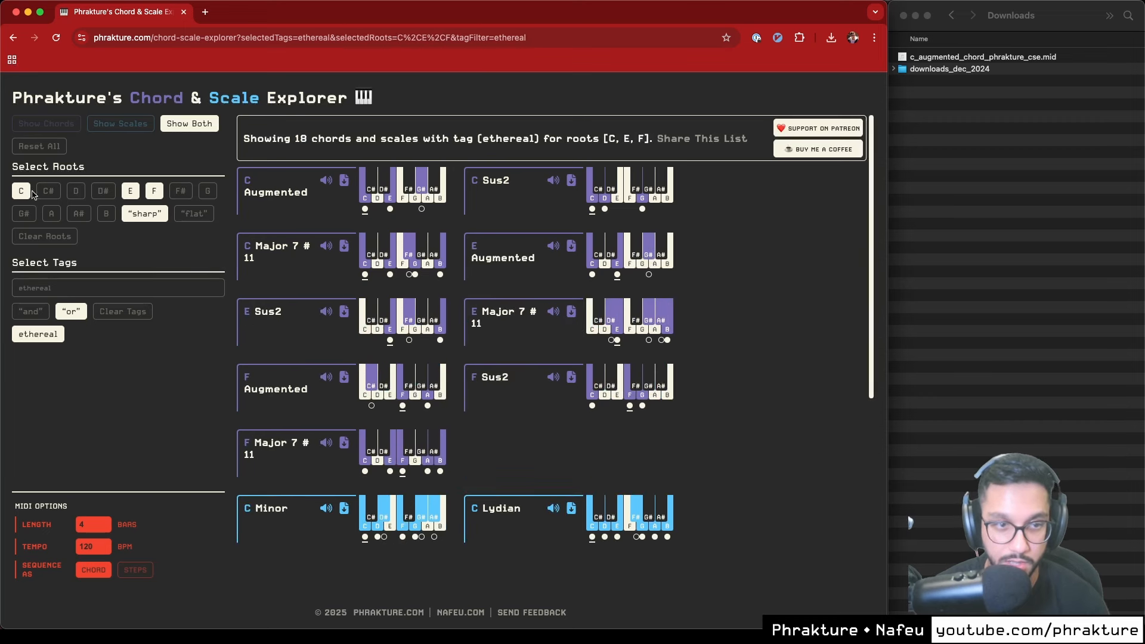
{"action": "left_click", "coordinate": [21, 190]}
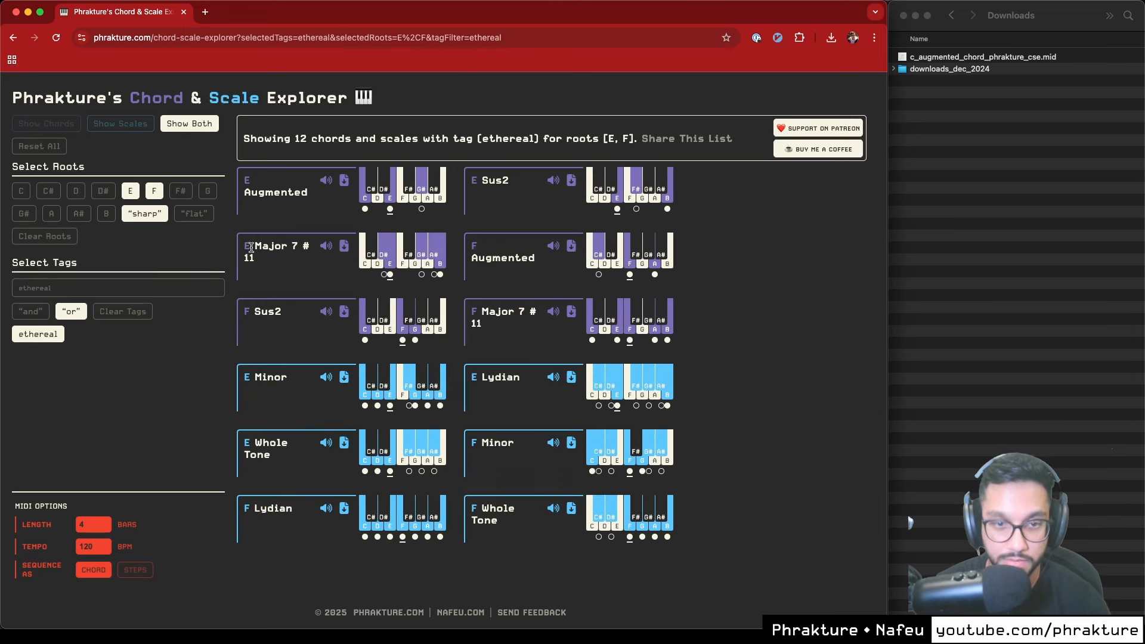
Preview the E Major 7 #11 chord, download its MIDI file, and select the file in the Downloads folder
{"action": "left_click", "coordinate": [325, 246]}
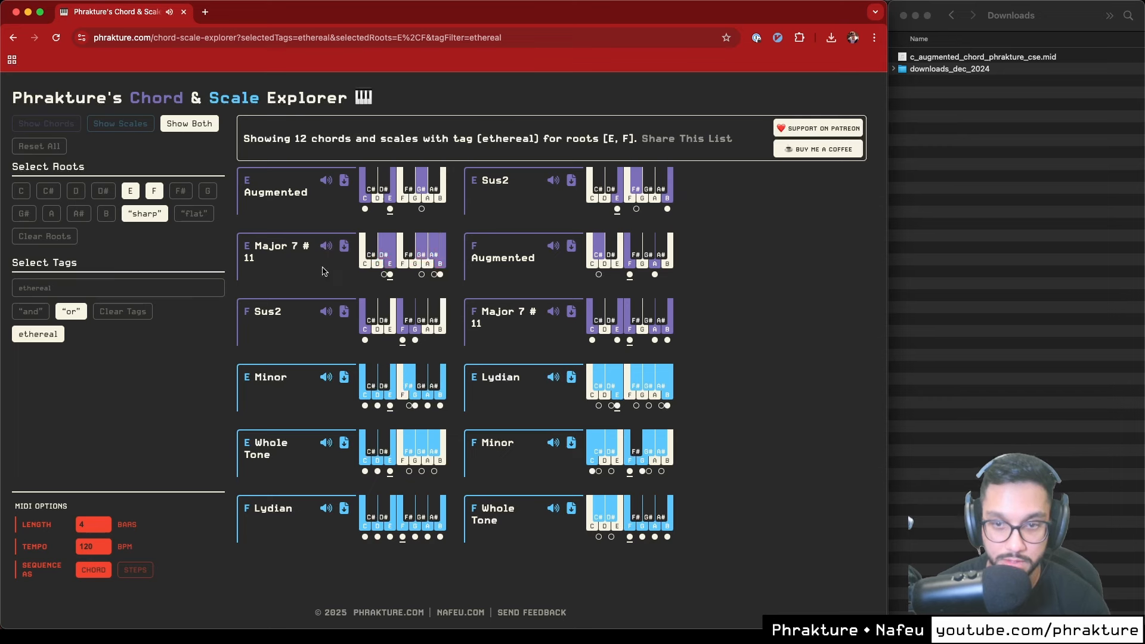
{"action": "left_click", "coordinate": [343, 249]}
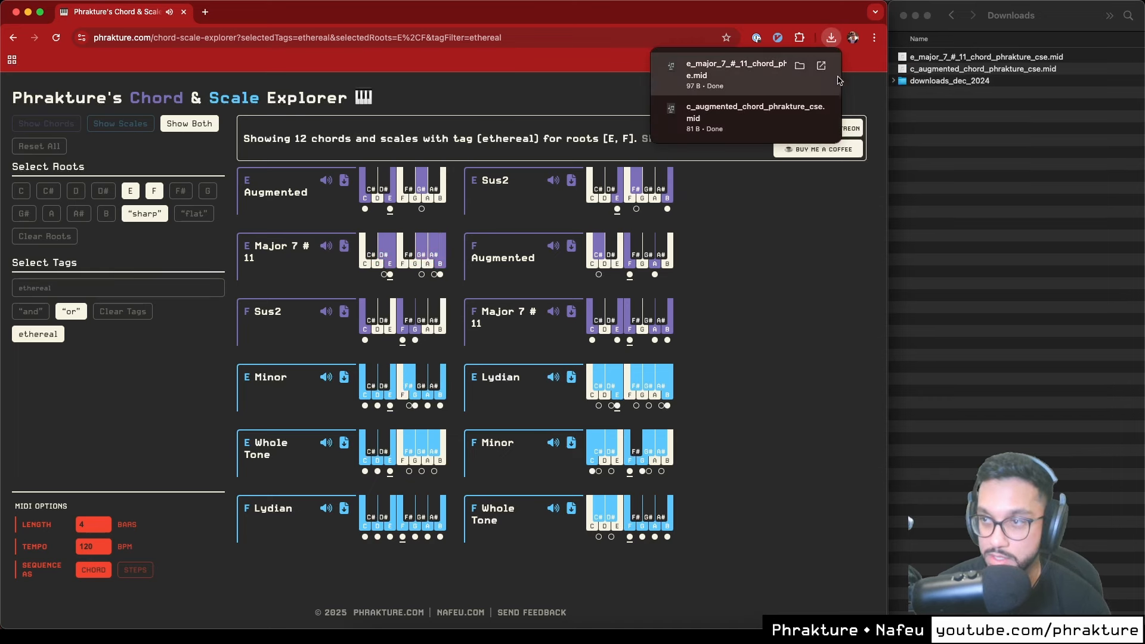
{"action": "left_click", "coordinate": [974, 103]}
{"action": "left_click", "coordinate": [967, 58]}
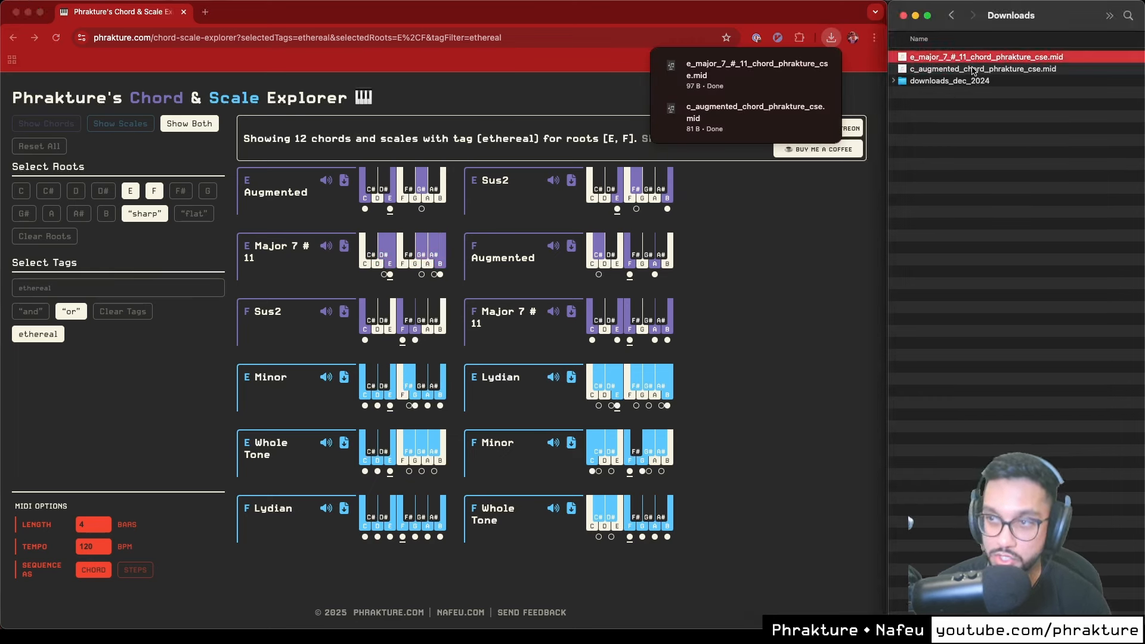
Switch to Ableton Live and place the C Augmented and E Major 7 #11 MIDI files in the Grand Piano track's first two clip slots
{"action": "key", "text": "super+Tab"}
{"action": "key", "text": "super+Tab"}
{"action": "key", "text": "super+Tab"}
{"action": "left_click_drag", "start_coordinate": [971, 70], "coordinate": [405, 44]}
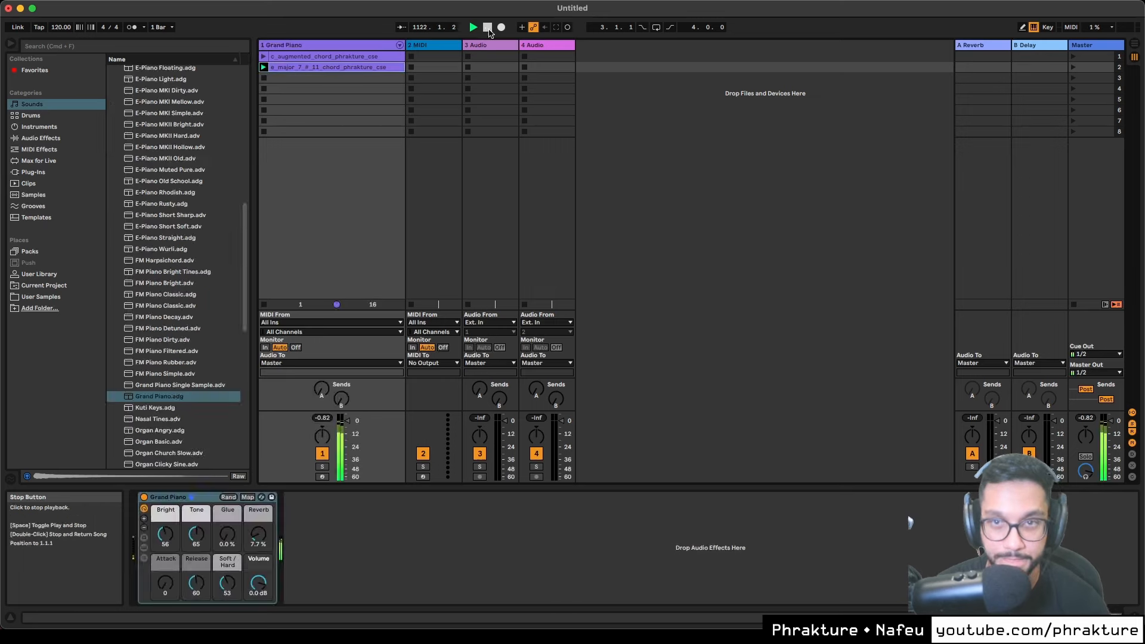
Launch the E Major 7 #11 clip and examine its notes in a resized note editor
{"action": "left_click", "coordinate": [263, 67]}
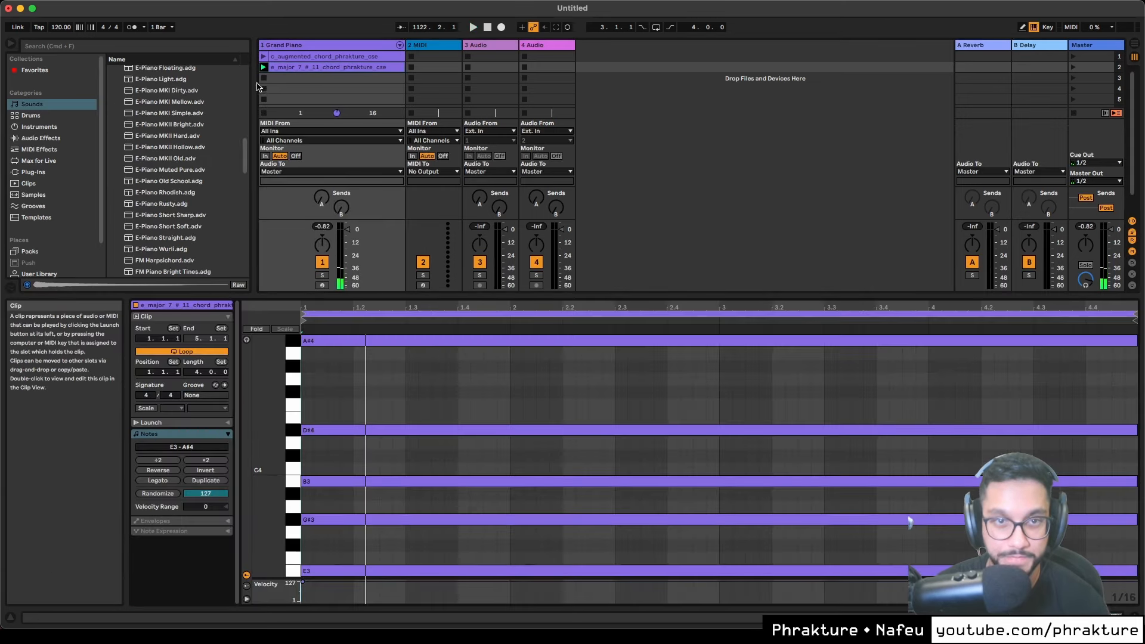
{"action": "left_click", "coordinate": [263, 67]}
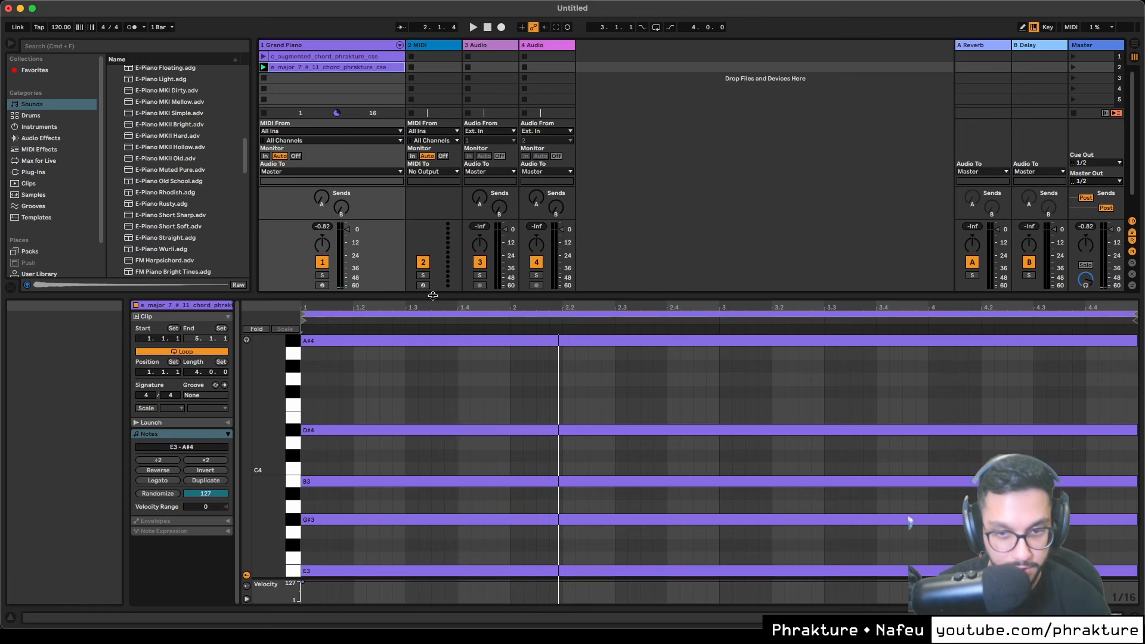
{"action": "left_click_drag", "start_coordinate": [433, 296], "coordinate": [440, 246]}
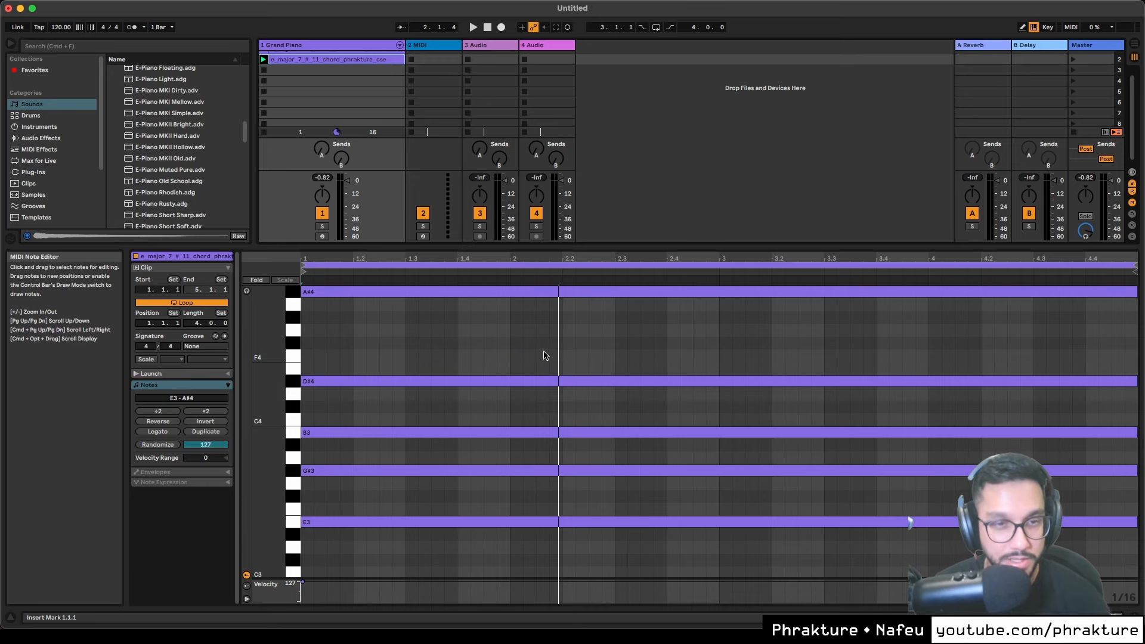
{"action": "key", "text": "super+alt+i"}
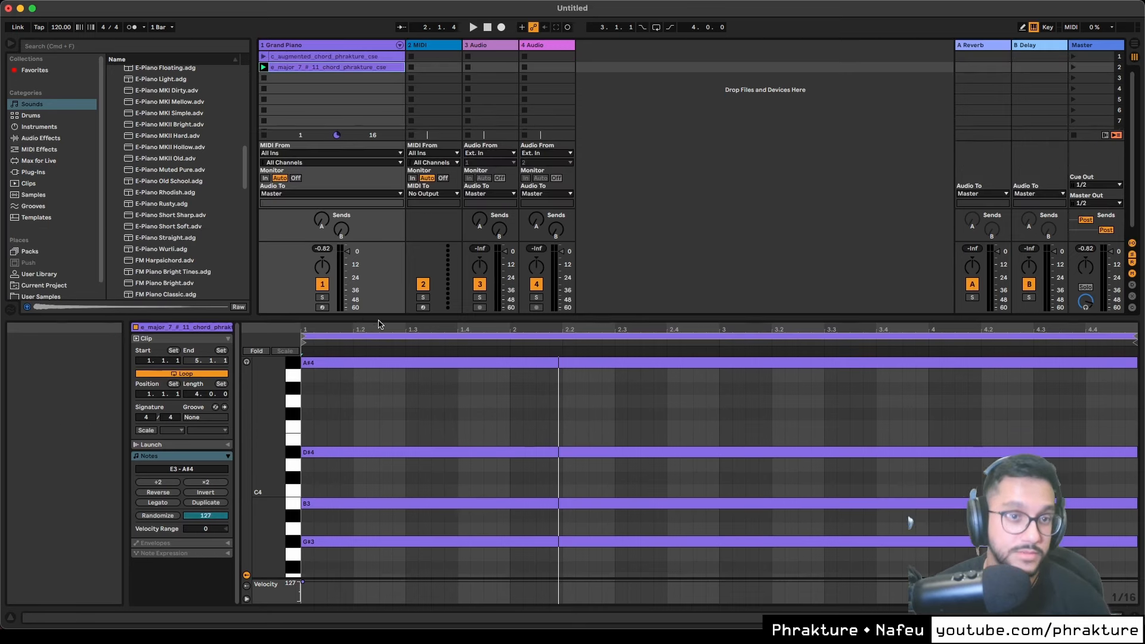
Switch to the Chord & Scale Explorer page in the browser and highlight the base part of its web address
{"action": "key", "text": "super+Tab"}
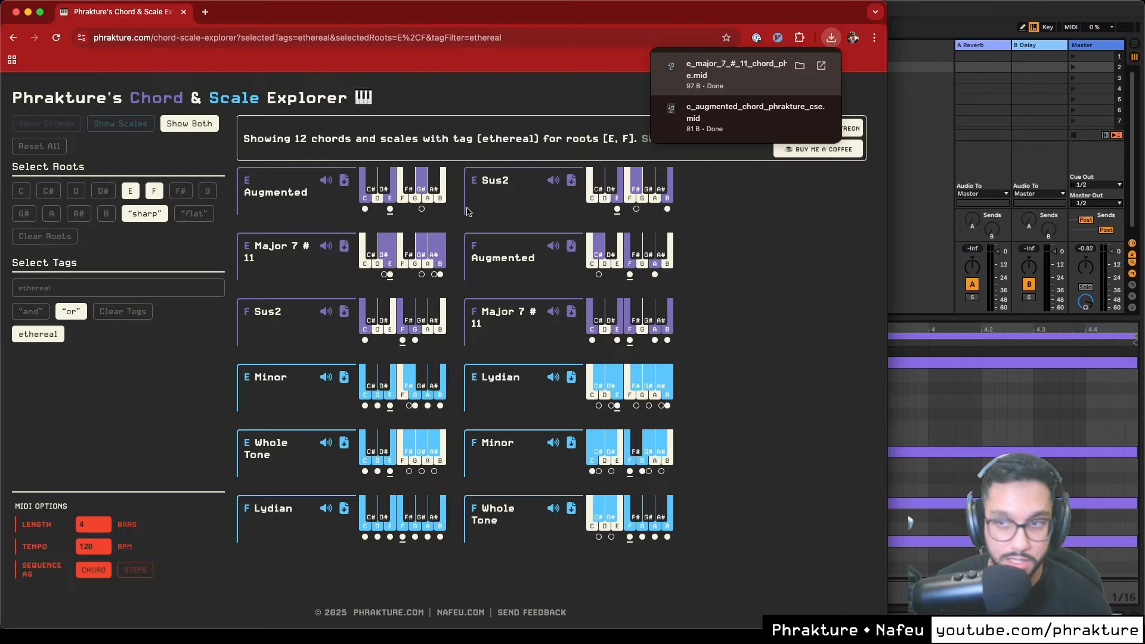
{"action": "left_click_drag", "start_coordinate": [234, 37], "coordinate": [90, 40]}
{"action": "left_click", "coordinate": [208, 43]}
{"action": "left_click_drag", "start_coordinate": [264, 37], "coordinate": [71, 38]}
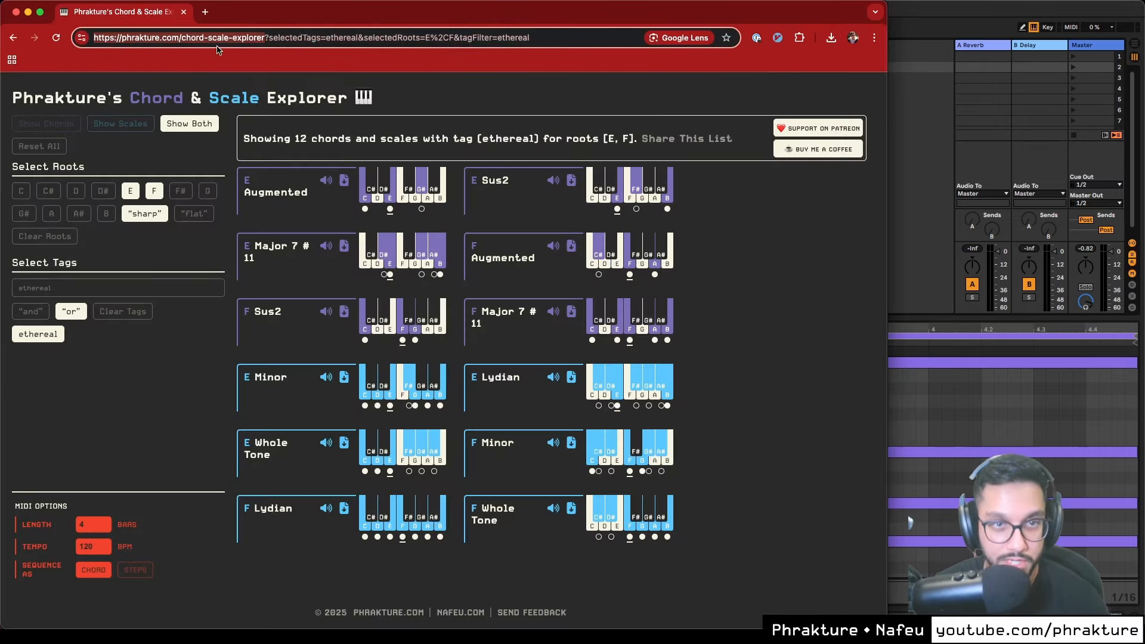
{"action": "left_click", "coordinate": [258, 39]}
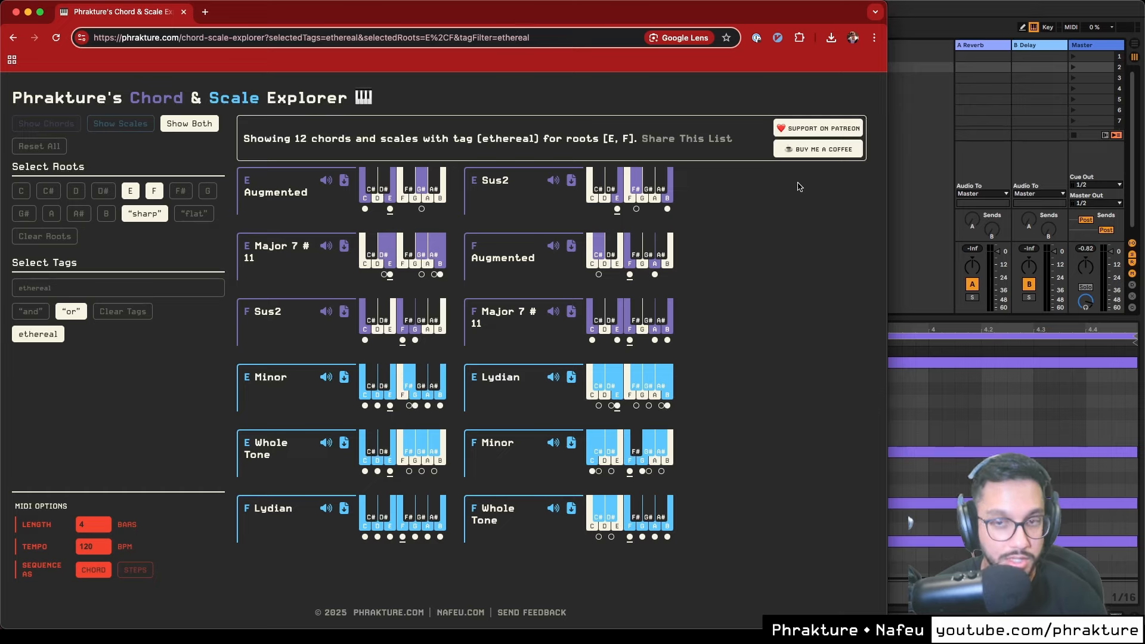
{"action": "left_click", "coordinate": [771, 254]}
Copy the share link for the ethereal E and F list, open it in a new tab to check it, and close that tab
{"action": "left_click", "coordinate": [666, 143]}
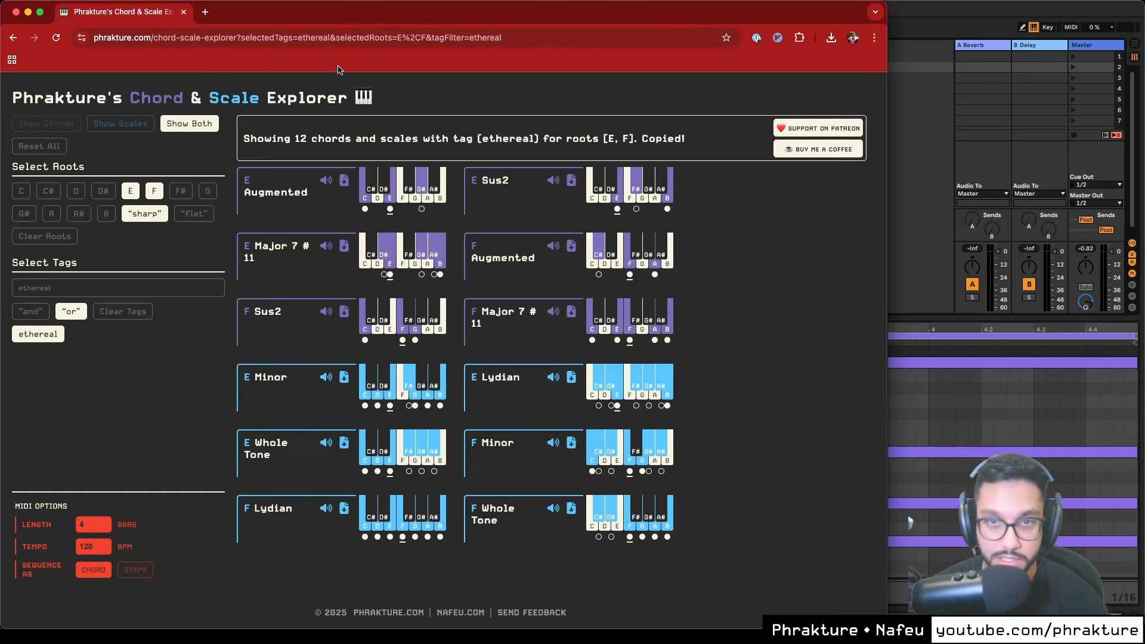
{"action": "left_click", "coordinate": [205, 12]}
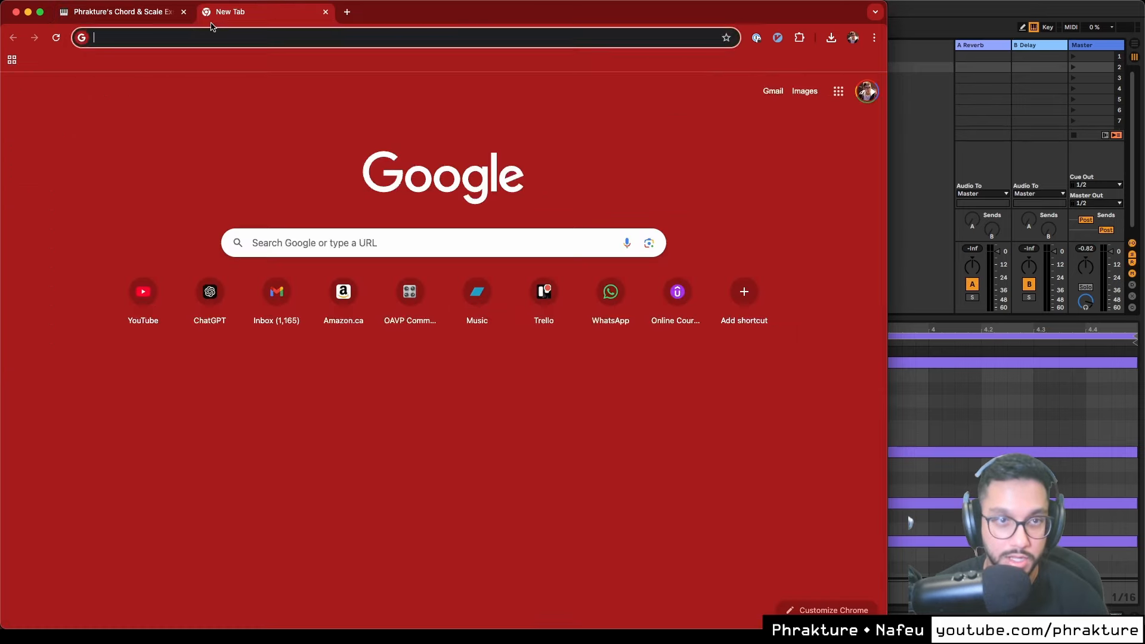
{"action": "key", "text": "super+v"}
{"action": "key", "text": "Return"}
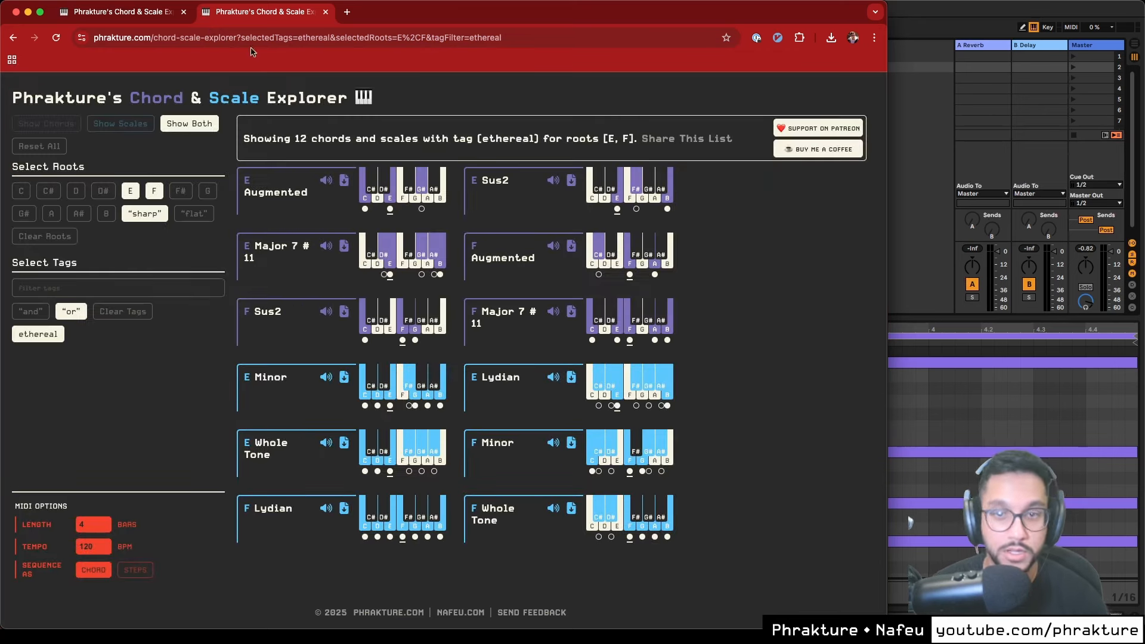
{"action": "left_click", "coordinate": [325, 12]}
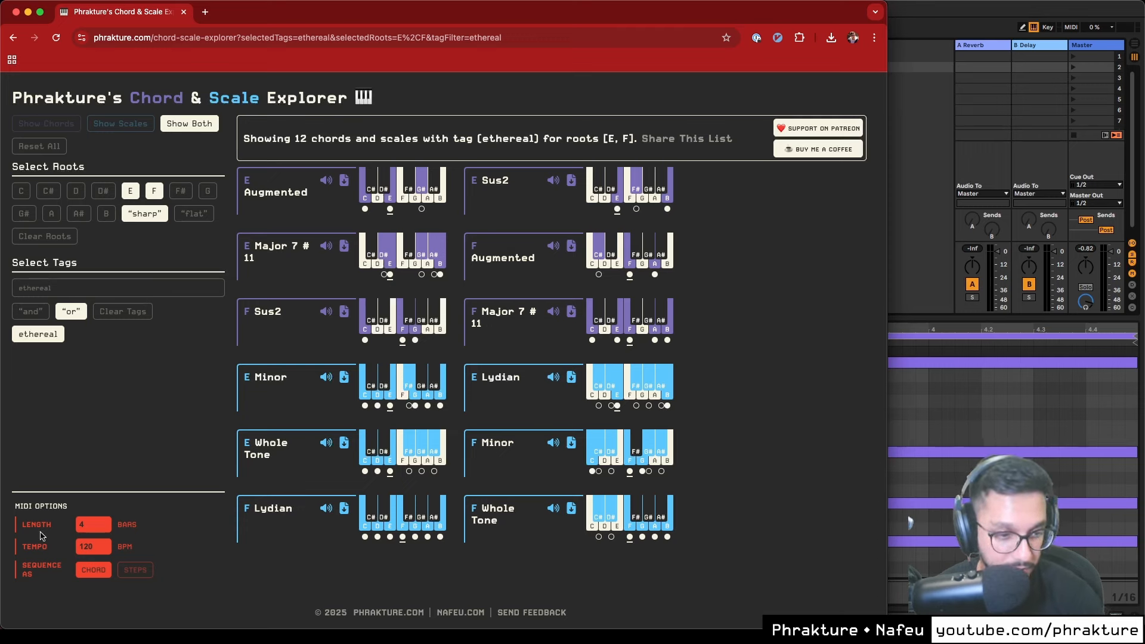
Set the MIDI options to a length of 8 bars and a tempo of 110 BPM
{"action": "left_click", "coordinate": [105, 521]}
{"action": "left_click", "coordinate": [105, 522]}
{"action": "left_click", "coordinate": [105, 521]}
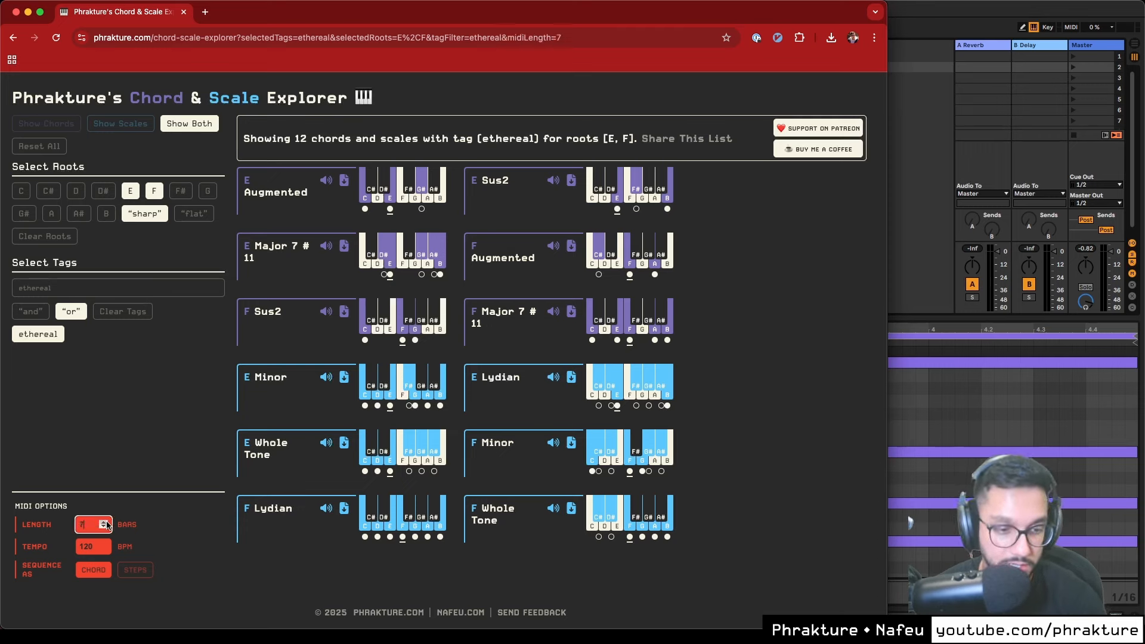
{"action": "left_click", "coordinate": [217, 597]}
{"action": "left_click", "coordinate": [104, 549]}
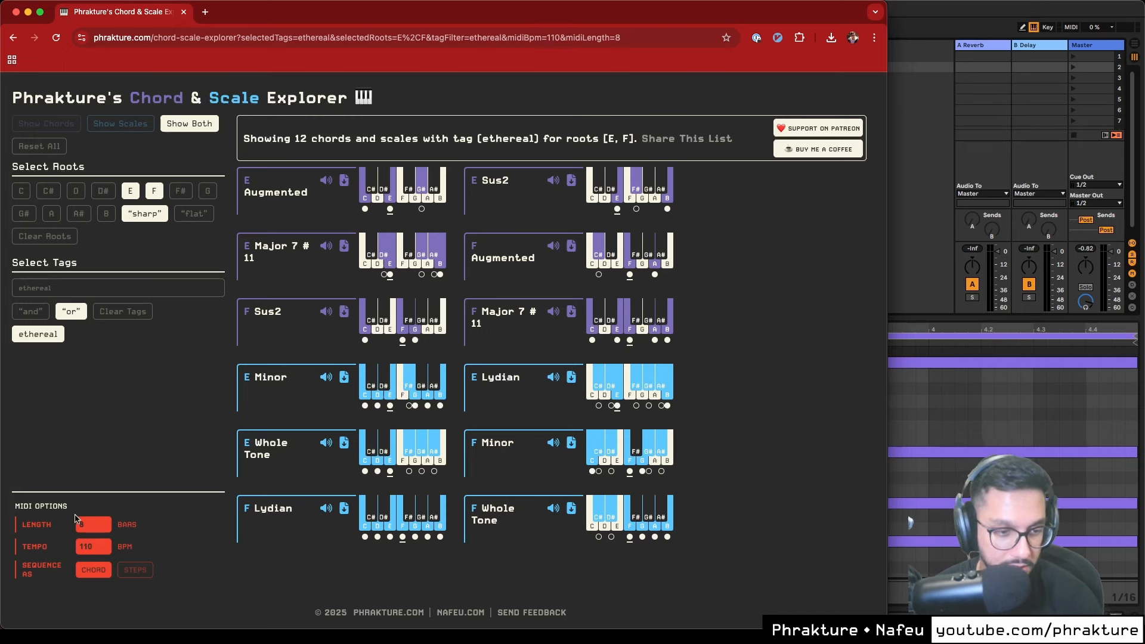
Toggle the MIDI sequence option between Steps and Chord, leaving it on Steps
{"action": "left_click", "coordinate": [135, 570]}
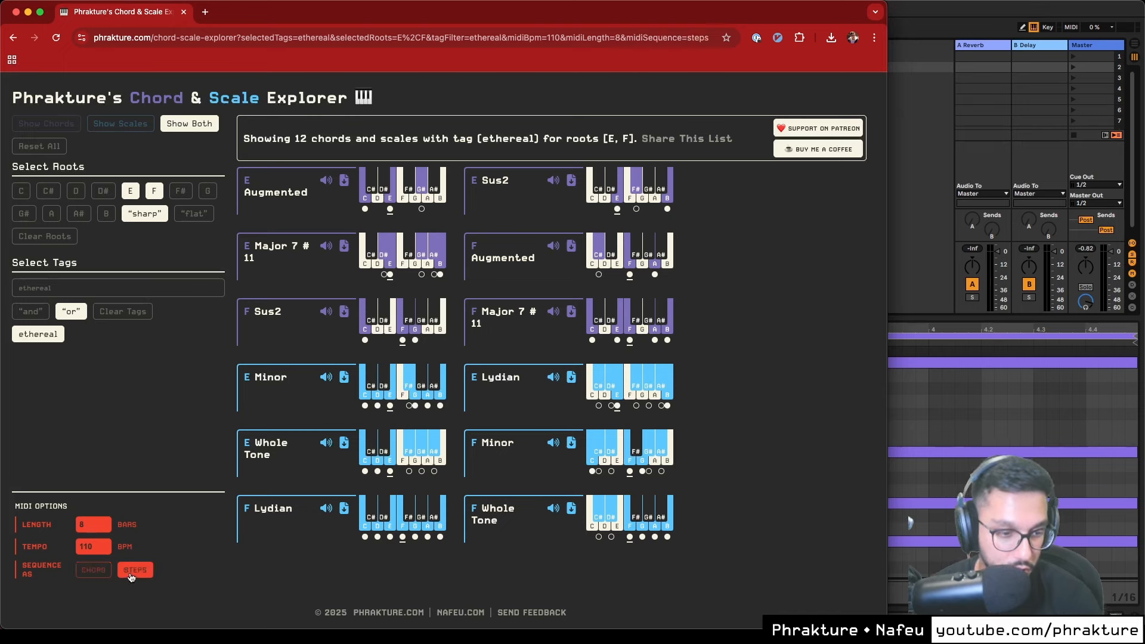
{"action": "left_click", "coordinate": [98, 572]}
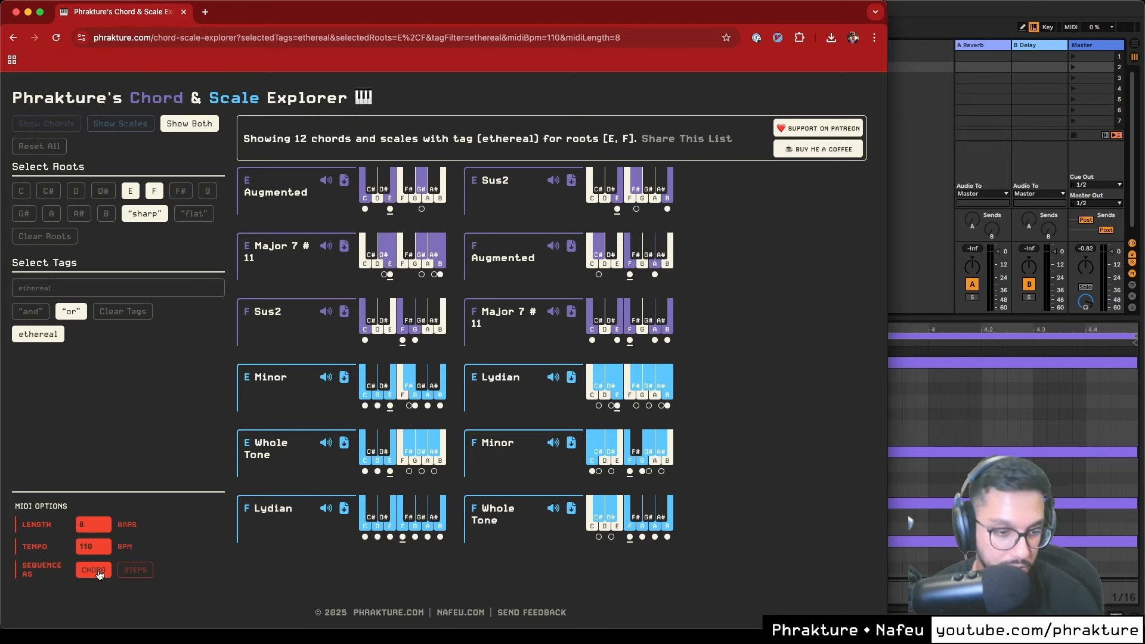
{"action": "left_click", "coordinate": [134, 571]}
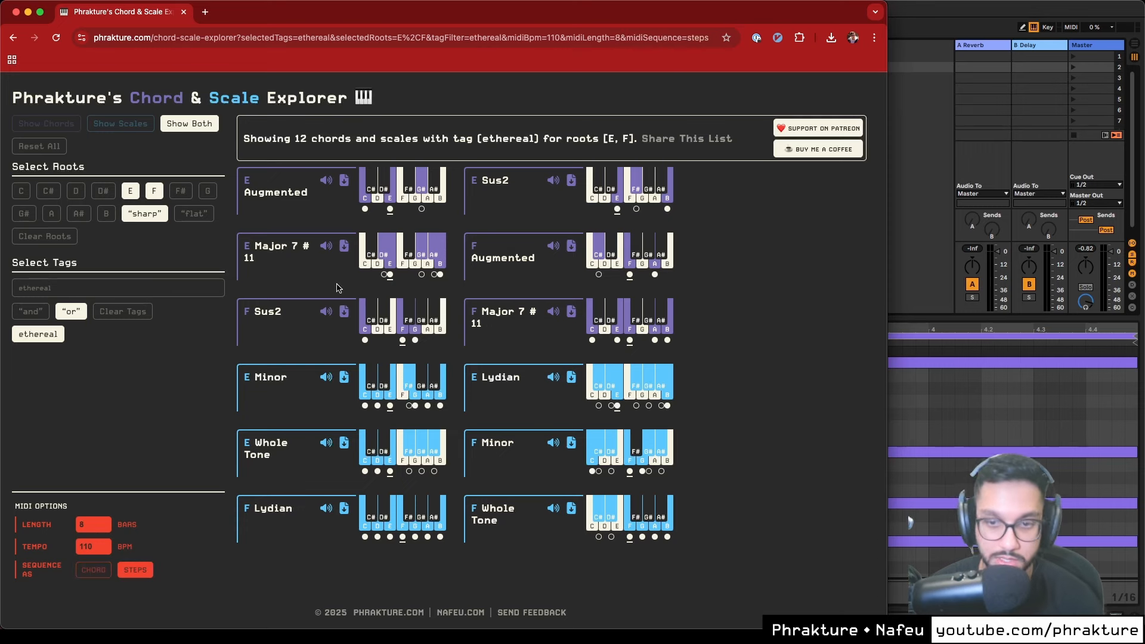
Preview the F Augmented chord and download its MIDI file
{"action": "left_click", "coordinate": [553, 248]}
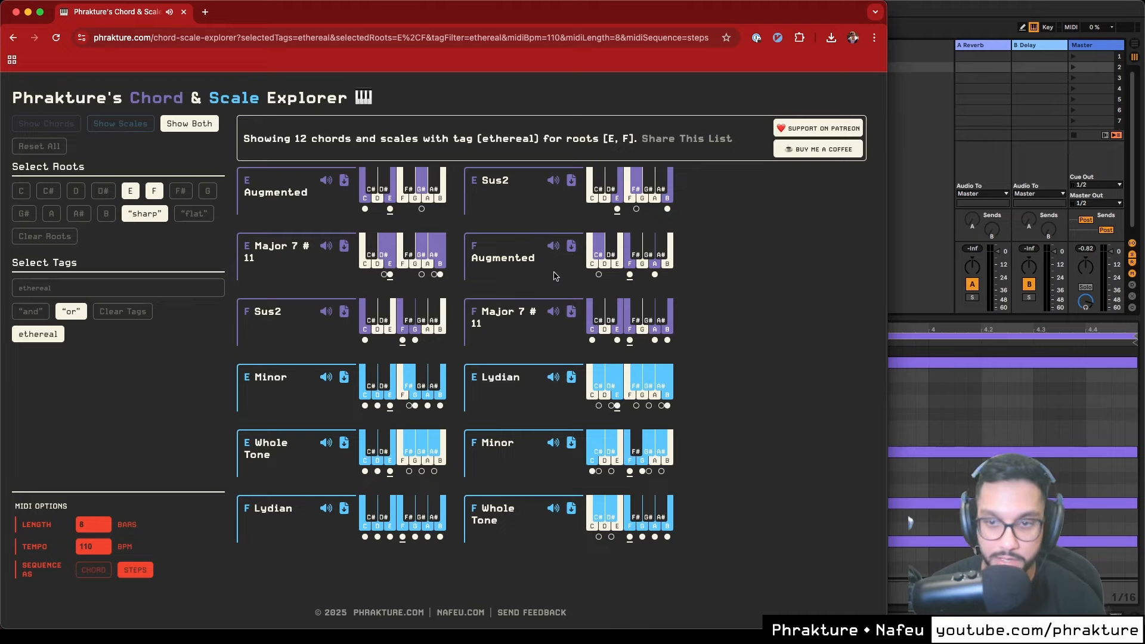
{"action": "left_click", "coordinate": [569, 249]}
Switch to Ableton Live, add the downloaded F Augmented MIDI file to the Grand Piano track's third clip slot and inspect its notes
{"action": "key", "text": "super+Tab"}
{"action": "key", "text": "super+Tab"}
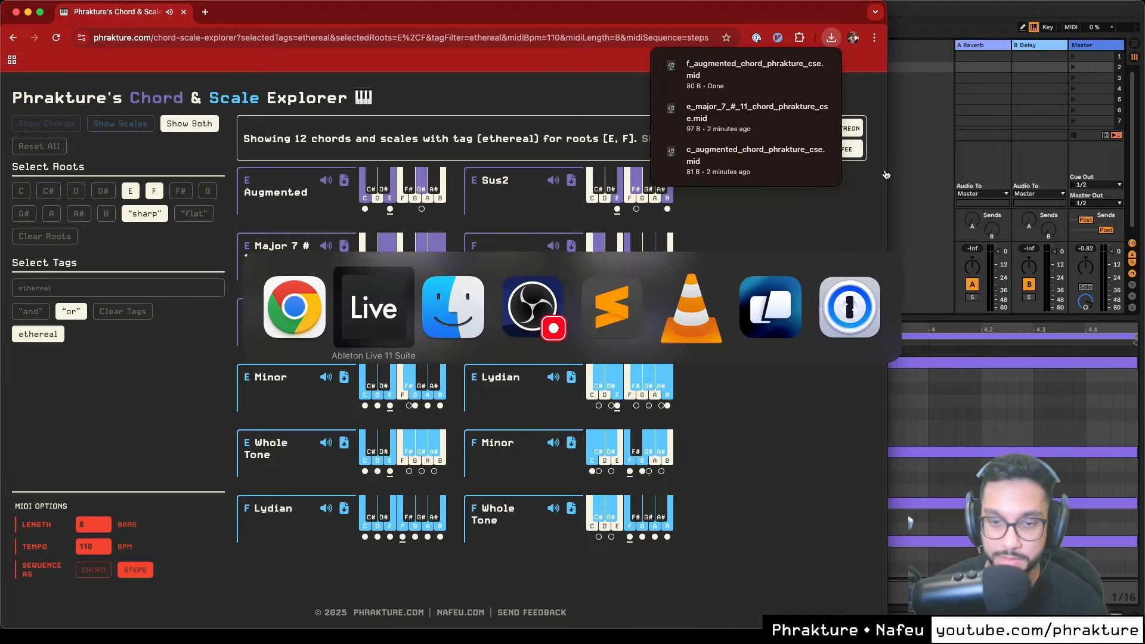
{"action": "key", "text": "super+Tab"}
{"action": "key", "text": "super+Tab"}
{"action": "left_click_drag", "start_coordinate": [886, 175], "coordinate": [291, 81]}
{"action": "mouse_move", "coordinate": [457, 554]}
{"action": "left_mouse_down"}
{"action": "mouse_move", "coordinate": [327, 480]}
{"action": "mouse_move", "coordinate": [322, 400]}
{"action": "left_mouse_up"}
{"action": "left_click", "coordinate": [324, 398]}
{"action": "left_click", "coordinate": [292, 525]}
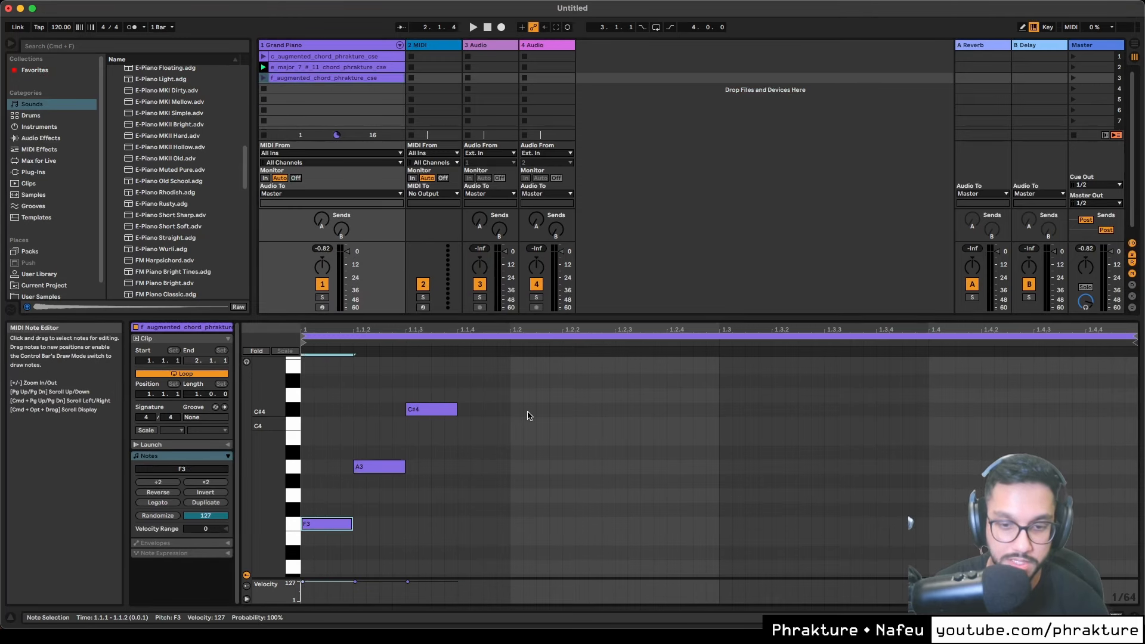
Switch back to the Chord & Scale Explorer in the browser and reset all filters
{"action": "key", "text": "super+Tab"}
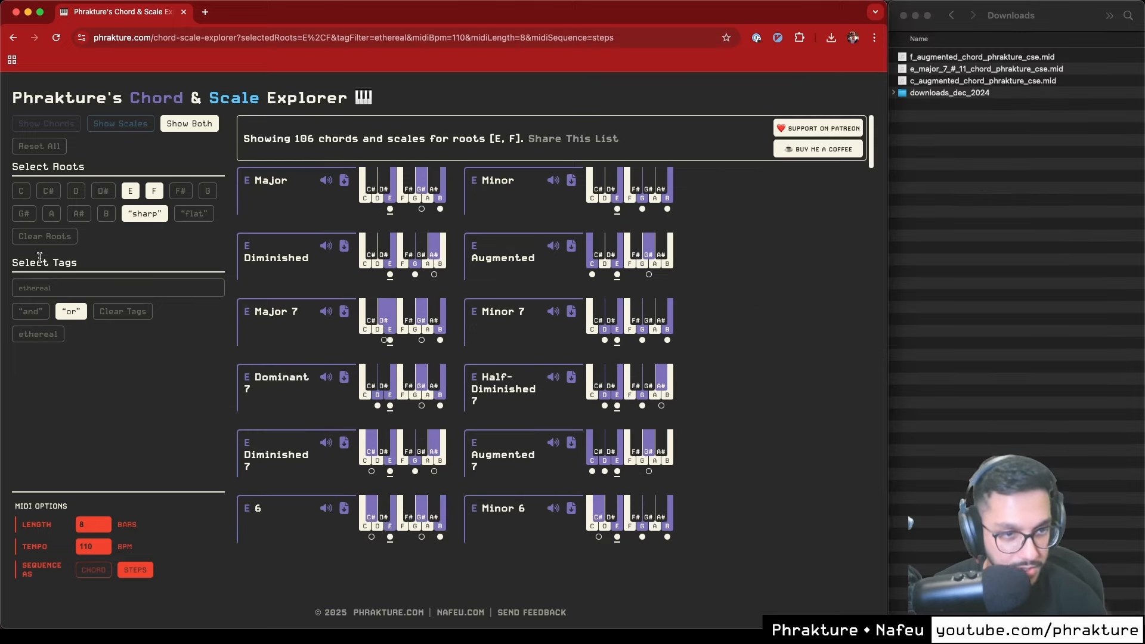
{"action": "left_click", "coordinate": [39, 146]}
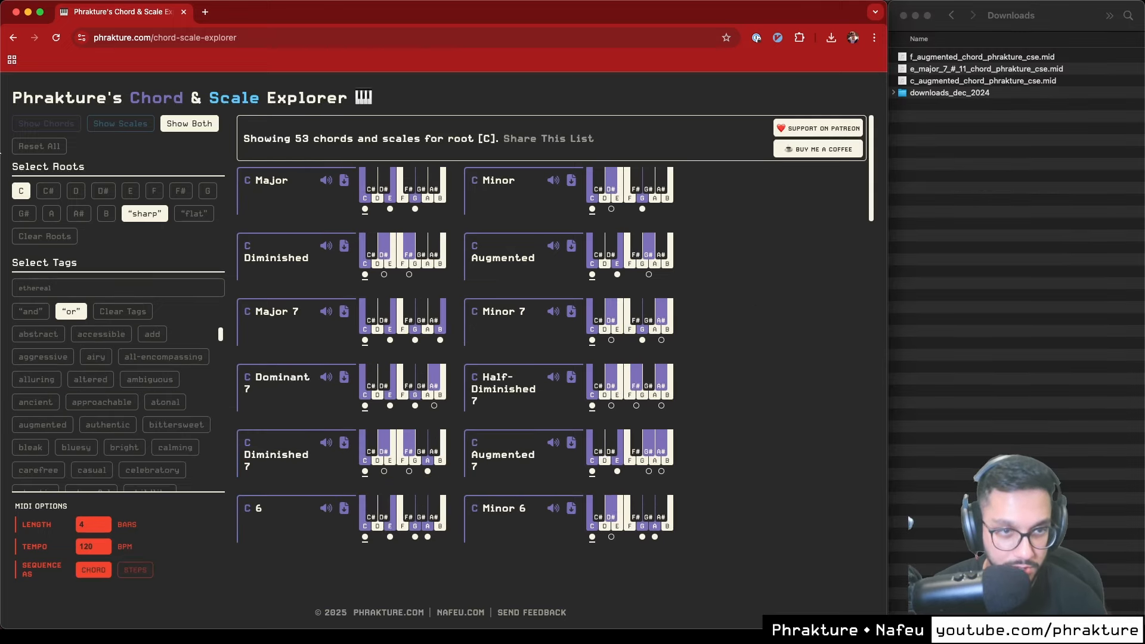
Filter the C chords and scales by the tags altered, ambiguous, approachable, ancient and atonal
{"action": "left_click", "coordinate": [94, 385]}
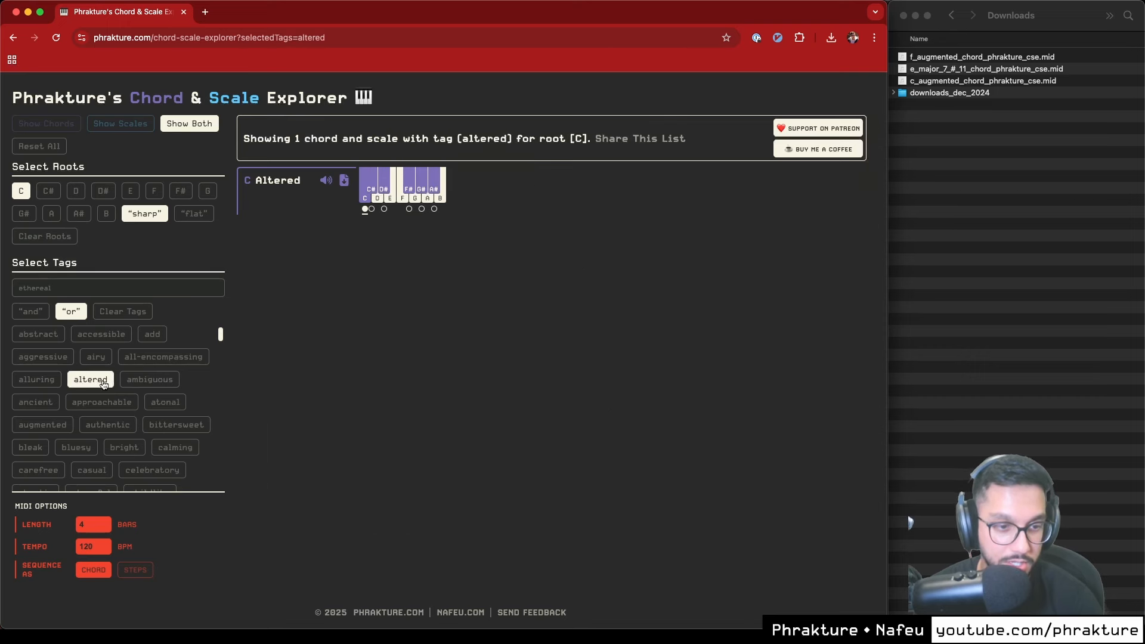
{"action": "left_click", "coordinate": [160, 386]}
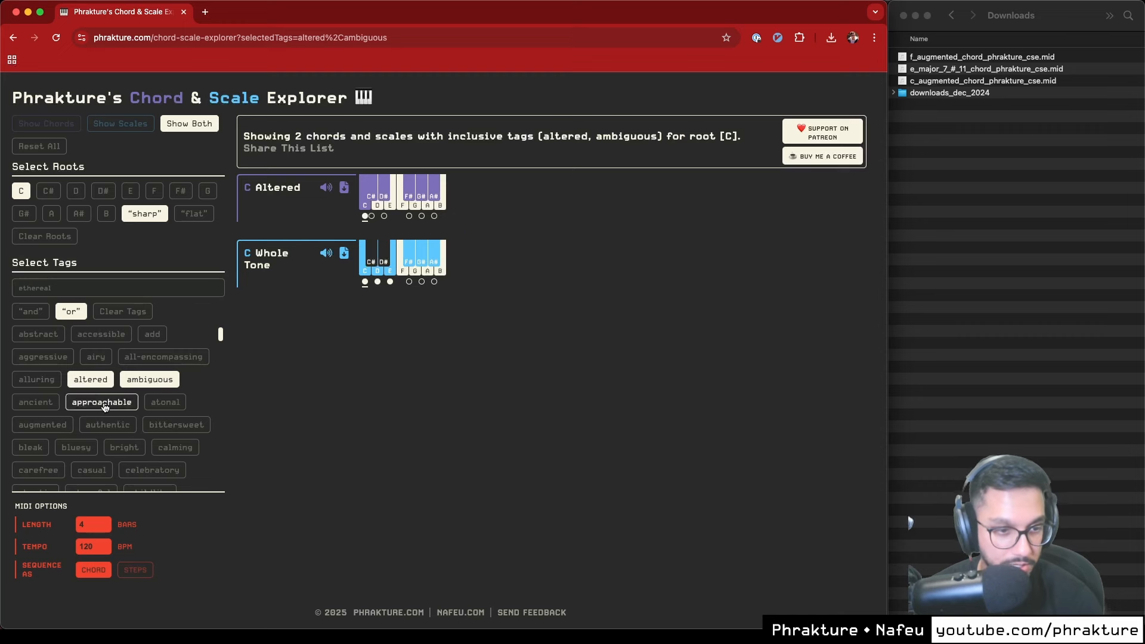
{"action": "left_click", "coordinate": [104, 407]}
{"action": "left_click", "coordinate": [46, 406]}
{"action": "left_click", "coordinate": [171, 406]}
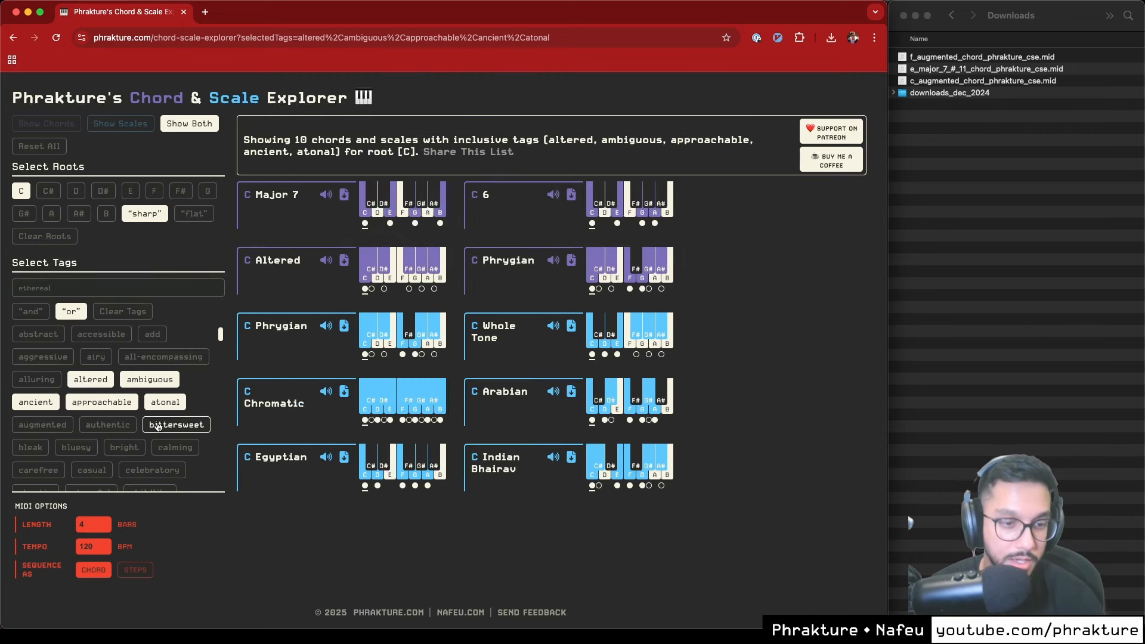
Deselect the tags atonal, ambiguous, altered, approachable and ancient
{"action": "left_click", "coordinate": [159, 398]}
{"action": "left_click", "coordinate": [150, 379]}
{"action": "left_click", "coordinate": [91, 380]}
{"action": "left_click", "coordinate": [101, 402]}
{"action": "left_click", "coordinate": [35, 402]}
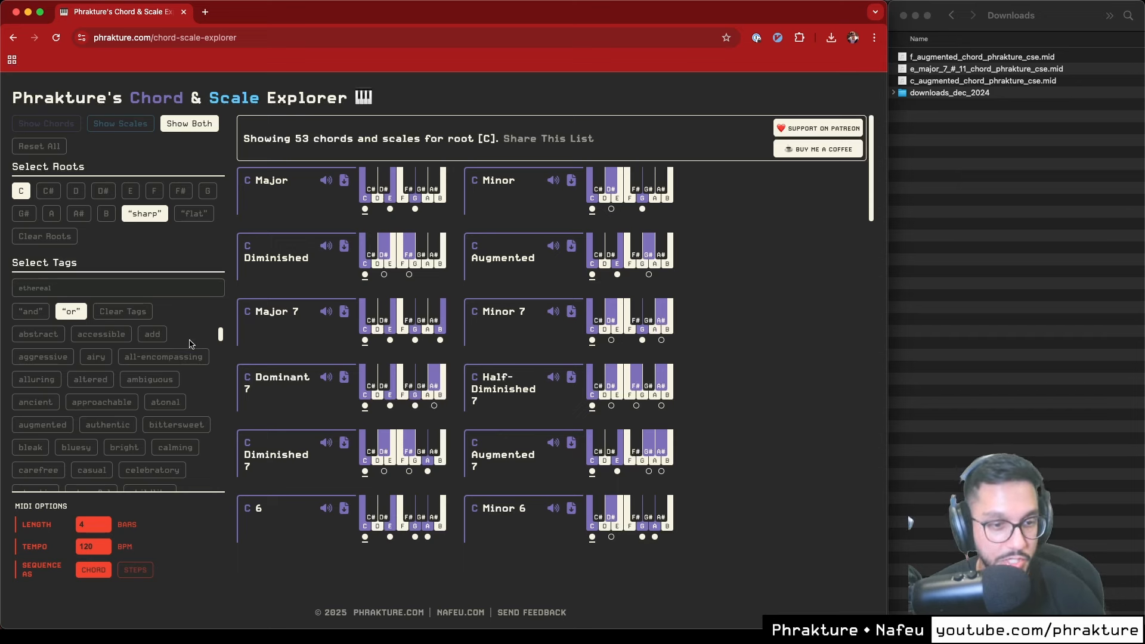
Set the tag matching to "and" and try the casual tag, leaving it deselected
{"action": "left_click", "coordinate": [27, 315]}
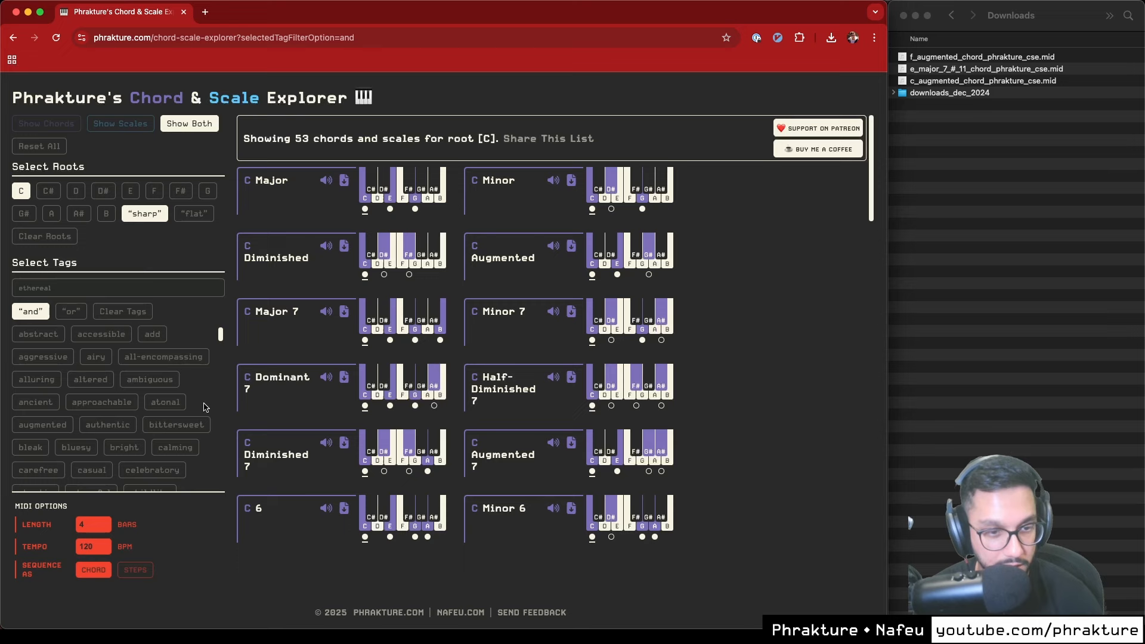
{"action": "scroll", "coordinate": [204, 399], "scroll_direction": "down", "scroll_amount": 3}
{"action": "left_click", "coordinate": [91, 370]}
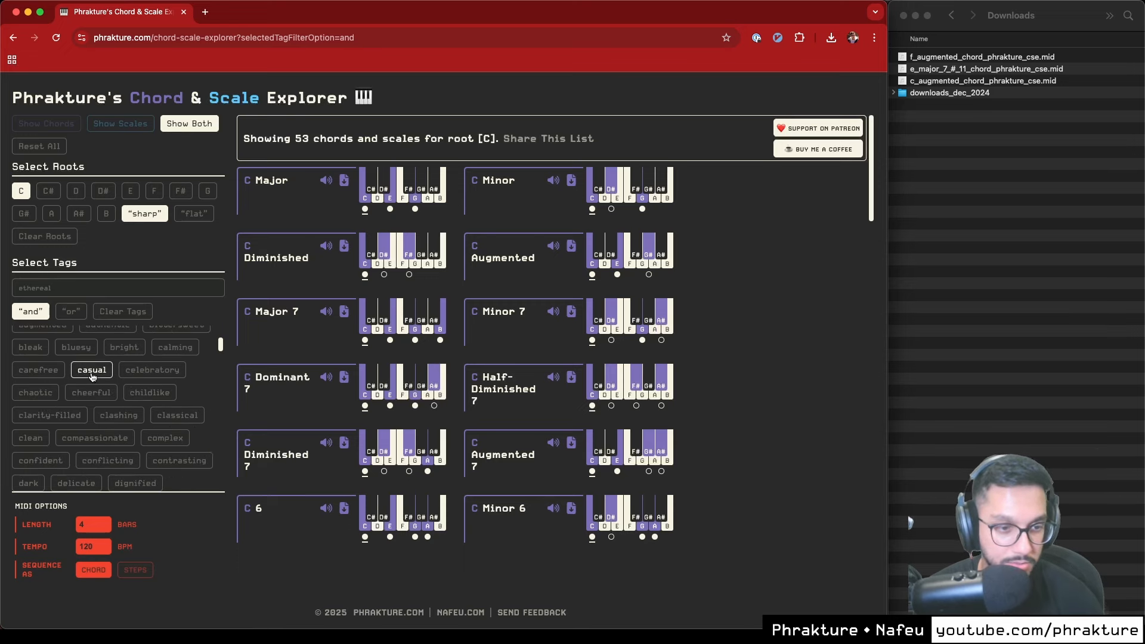
{"action": "left_click", "coordinate": [94, 370]}
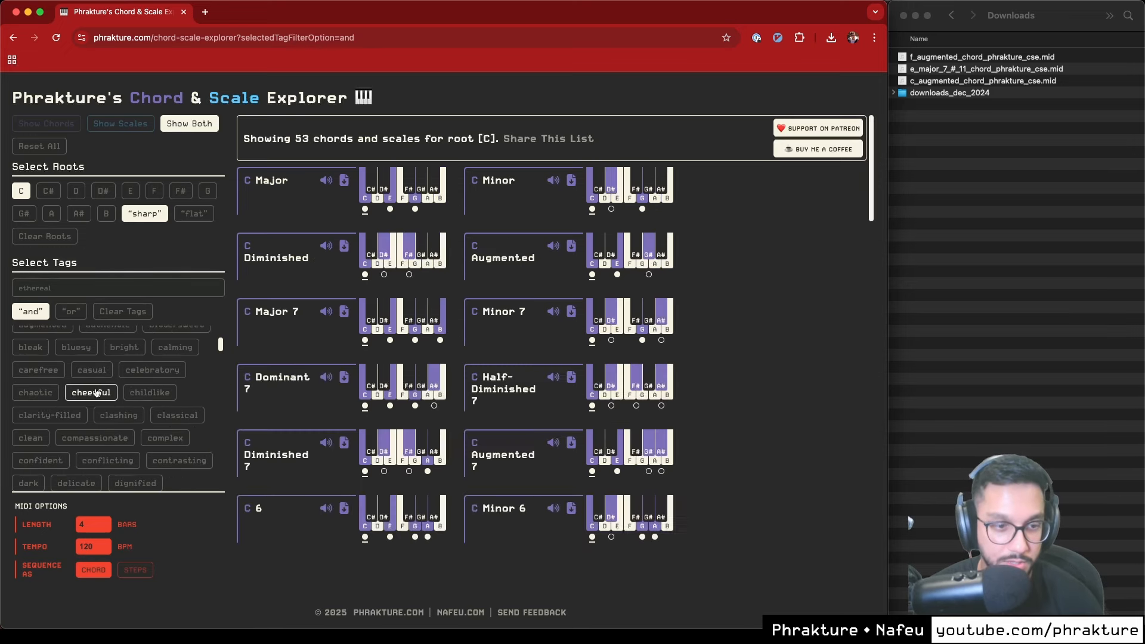
{"action": "scroll", "coordinate": [90, 397], "scroll_direction": "up", "scroll_amount": 4}
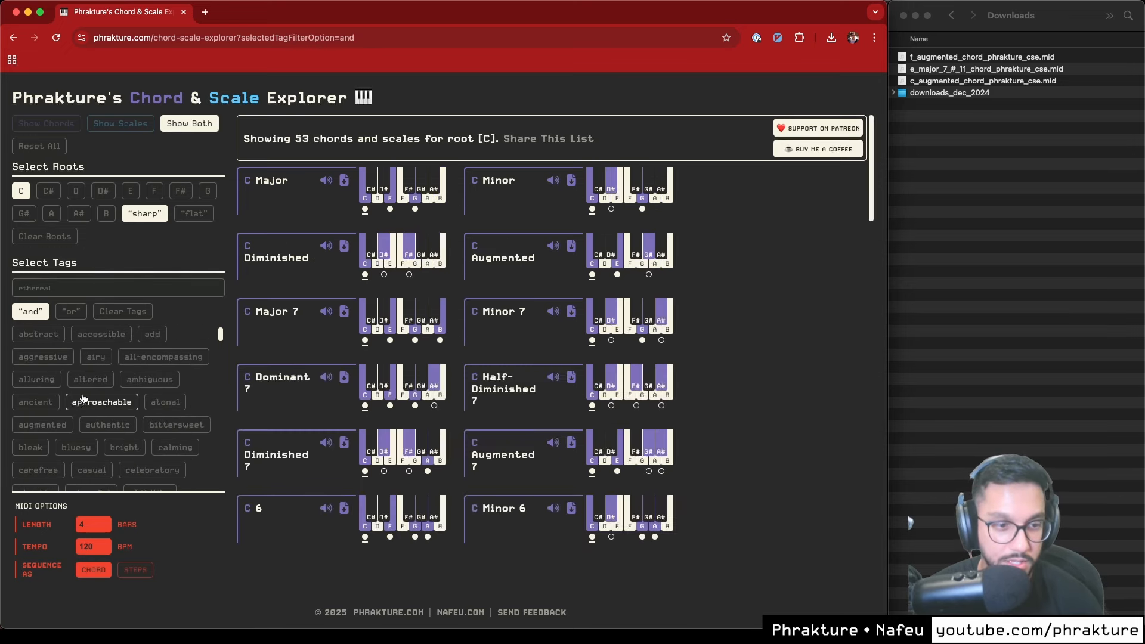
Filter the list by the tags ancient and aggressive, and preview the C Indian Bhairav scale
{"action": "left_click", "coordinate": [34, 402]}
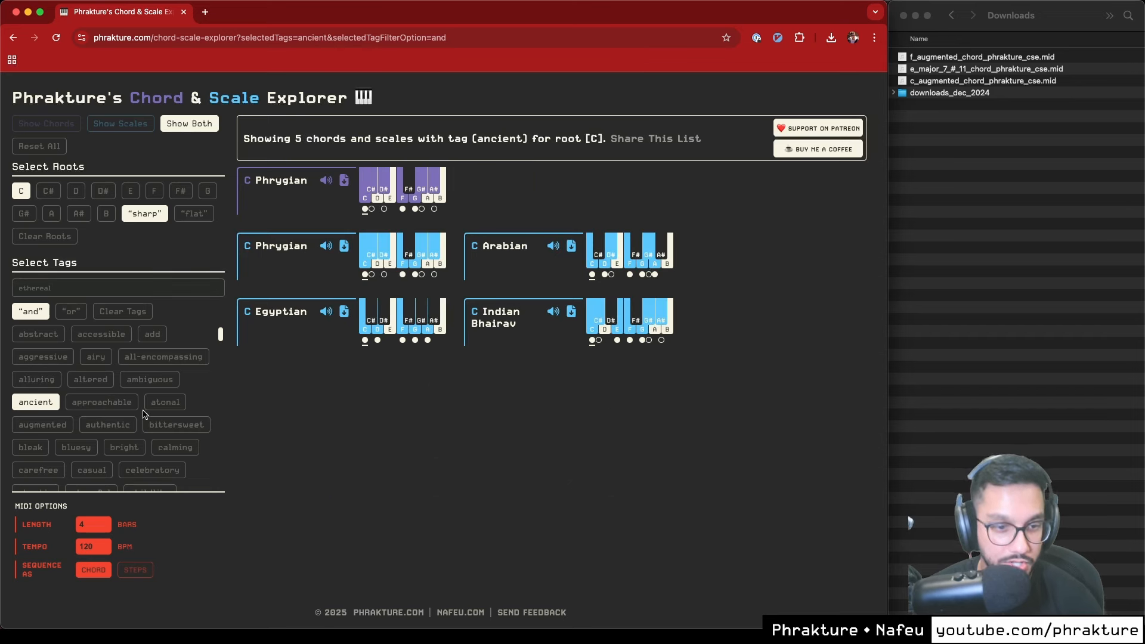
{"action": "left_click", "coordinate": [104, 429]}
{"action": "left_click", "coordinate": [104, 429]}
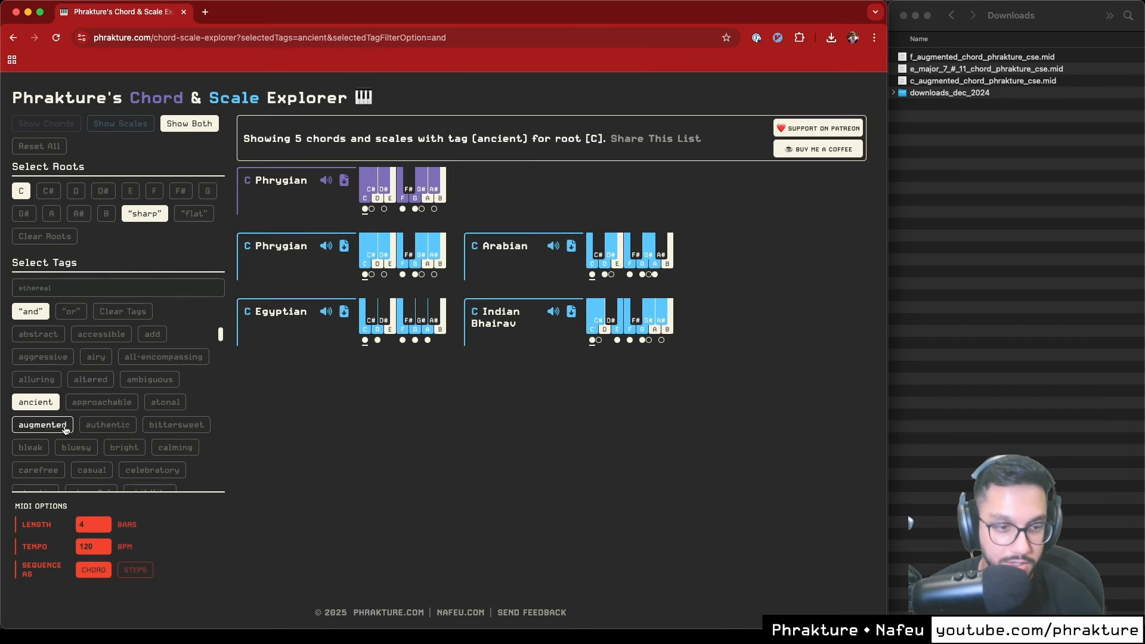
{"action": "left_click", "coordinate": [37, 360]}
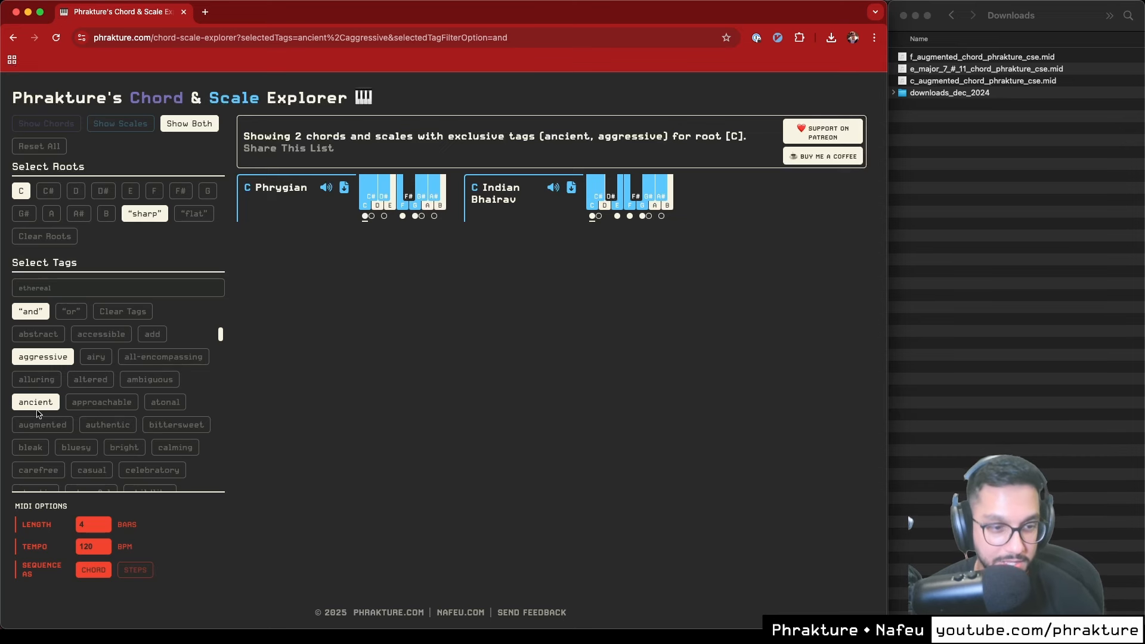
{"action": "left_click", "coordinate": [554, 189]}
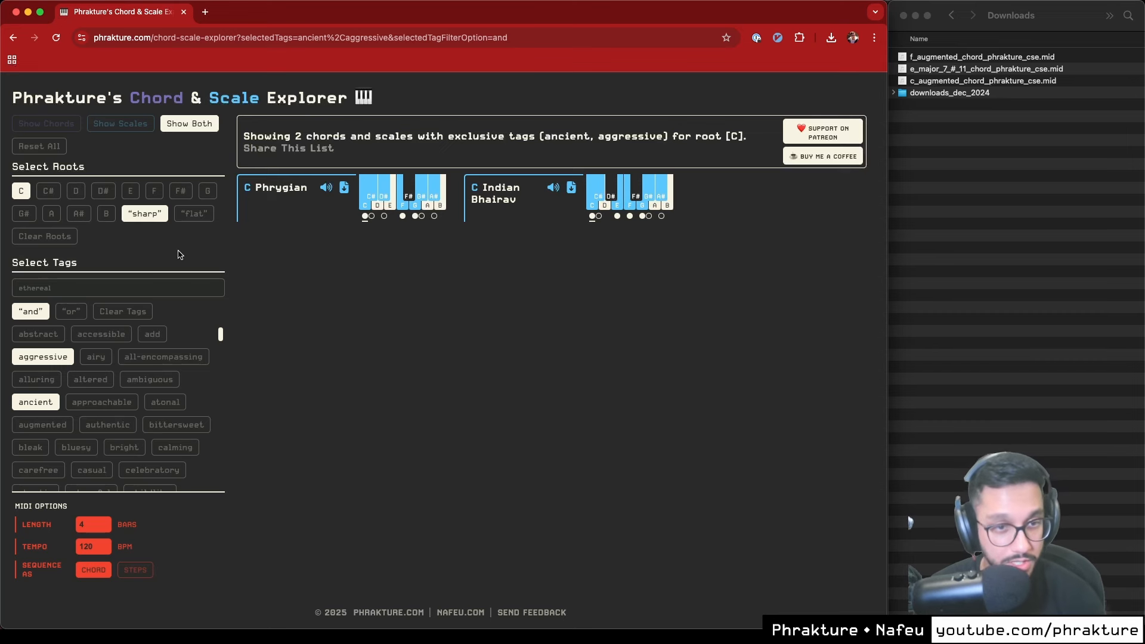
Switch the note naming to "flat" and add Eb to the selected roots
{"action": "left_click", "coordinate": [193, 214]}
{"action": "left_click", "coordinate": [144, 213]}
{"action": "left_click", "coordinate": [192, 213]}
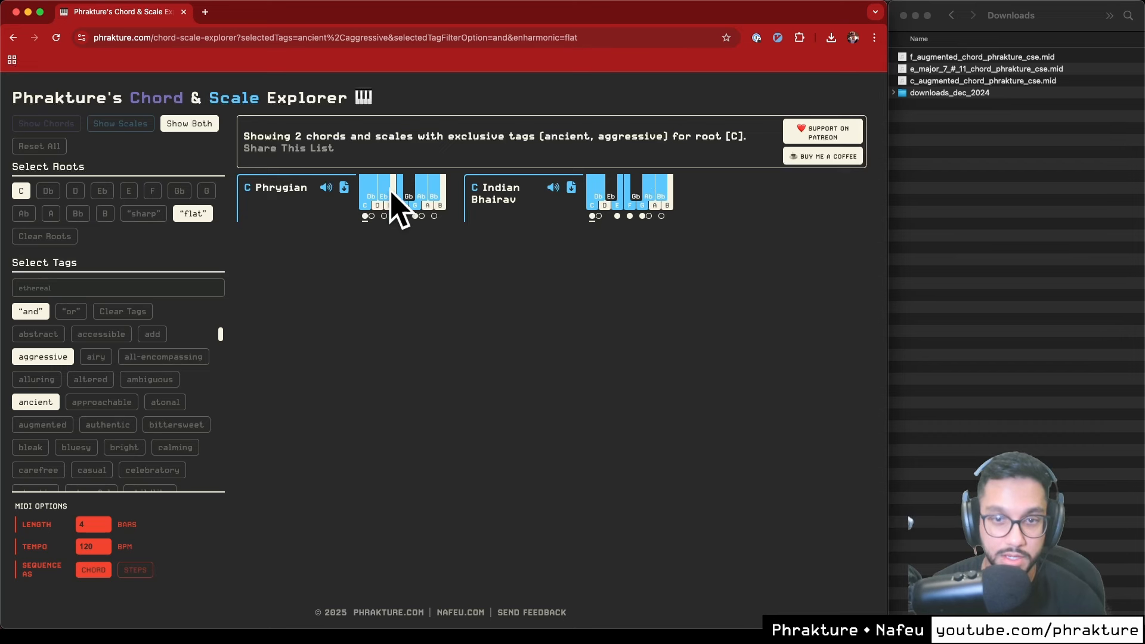
{"action": "left_click", "coordinate": [101, 193]}
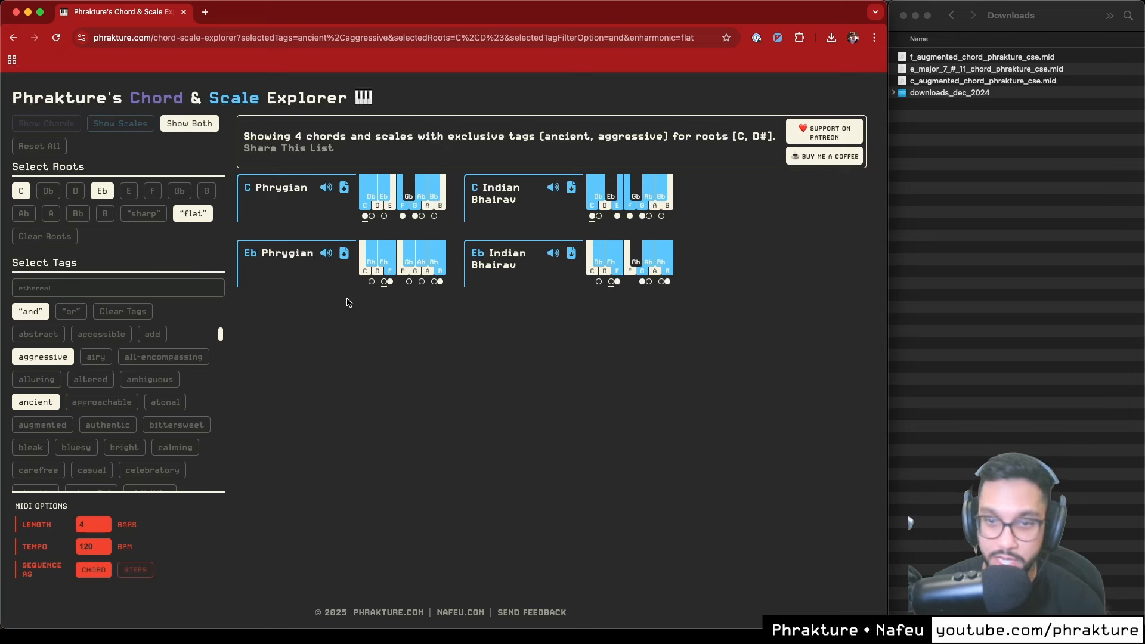
Download the Eb Phrygian scale's MIDI file and check it in the Downloads folder
{"action": "left_click", "coordinate": [344, 255]}
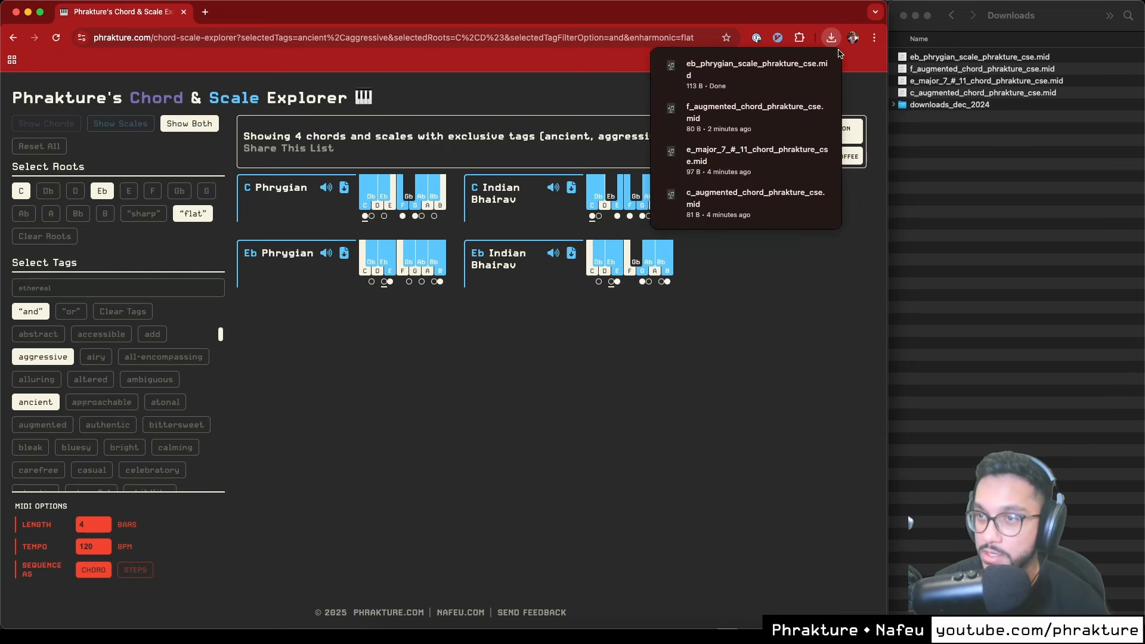
{"action": "left_click", "coordinate": [392, 225]}
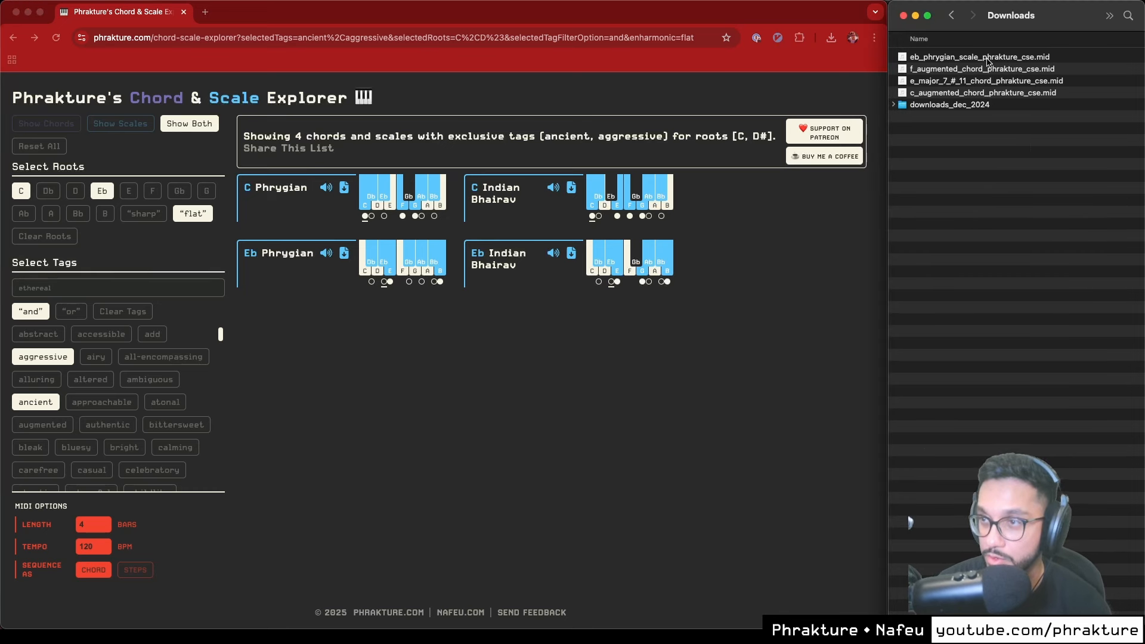
{"action": "left_click", "coordinate": [917, 58]}
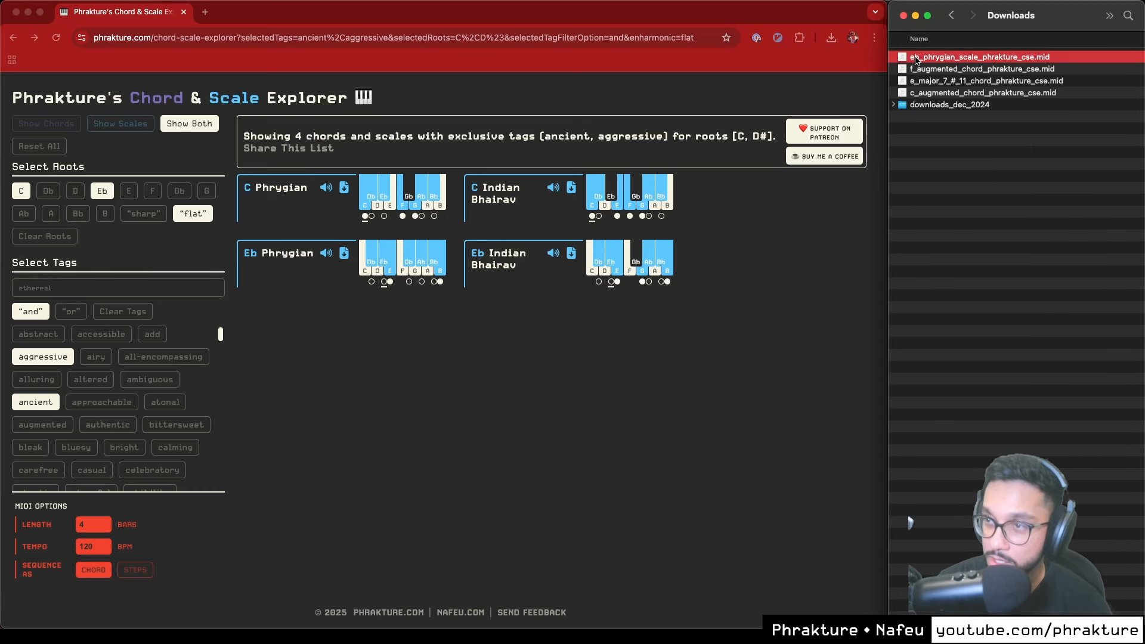
{"action": "left_click", "coordinate": [952, 132]}
{"action": "left_click", "coordinate": [642, 357]}
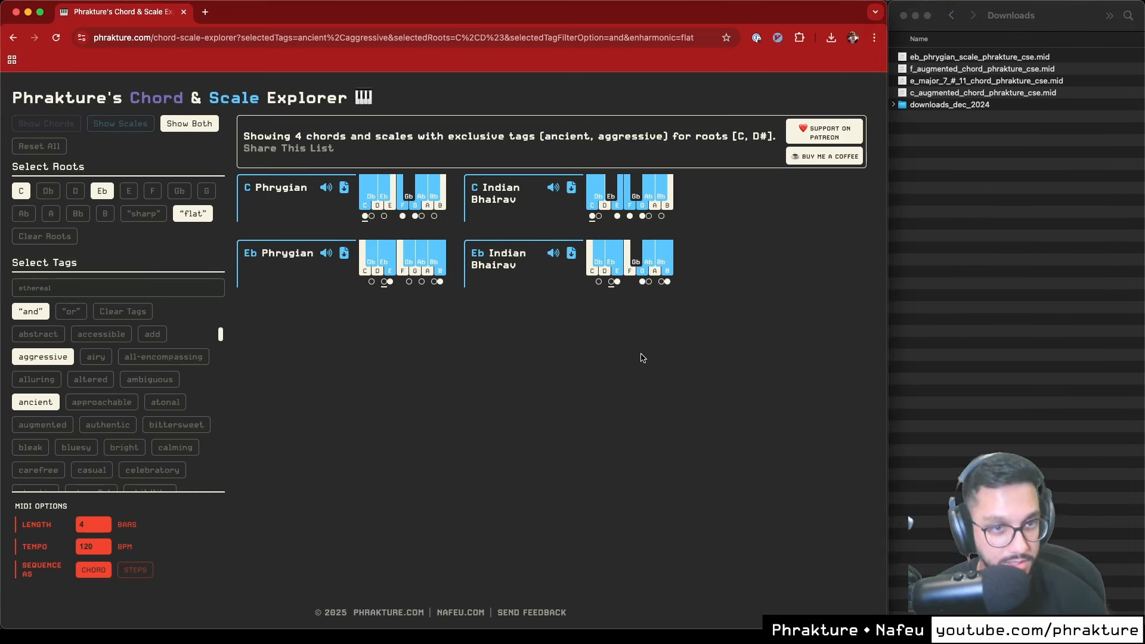
Reset all filters and filter the chords and scales by the enchanting tag
{"action": "left_click", "coordinate": [51, 147]}
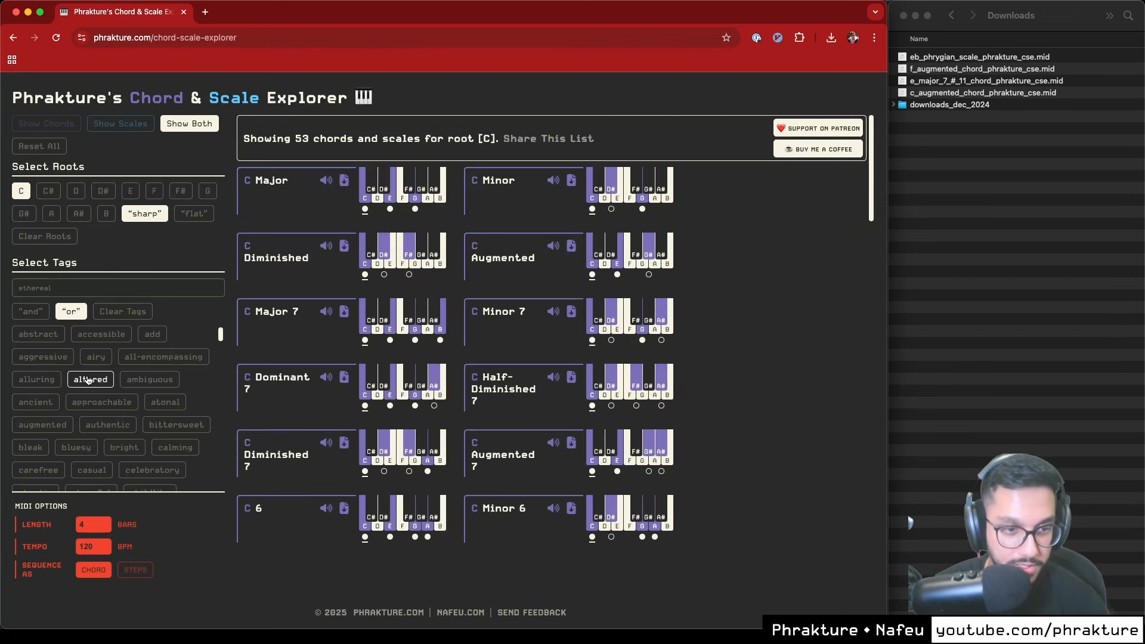
{"action": "scroll", "coordinate": [72, 375], "scroll_direction": "down", "scroll_amount": 8}
{"action": "left_click", "coordinate": [51, 368]}
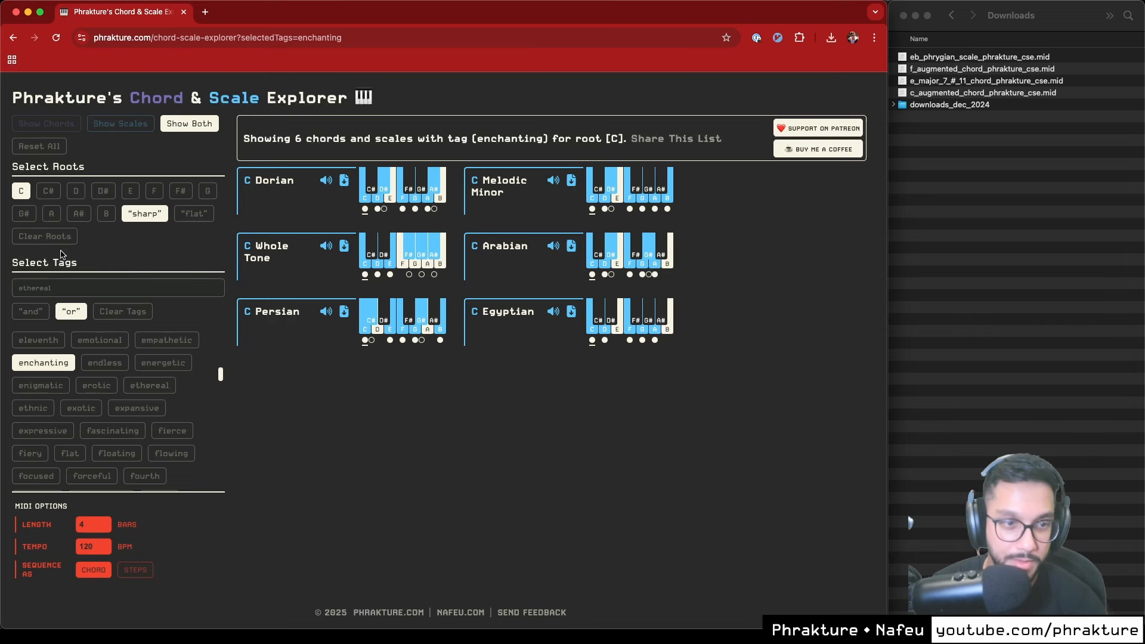
Replace the C root with the roots A# and A
{"action": "left_click", "coordinate": [79, 213]}
{"action": "left_click", "coordinate": [22, 192]}
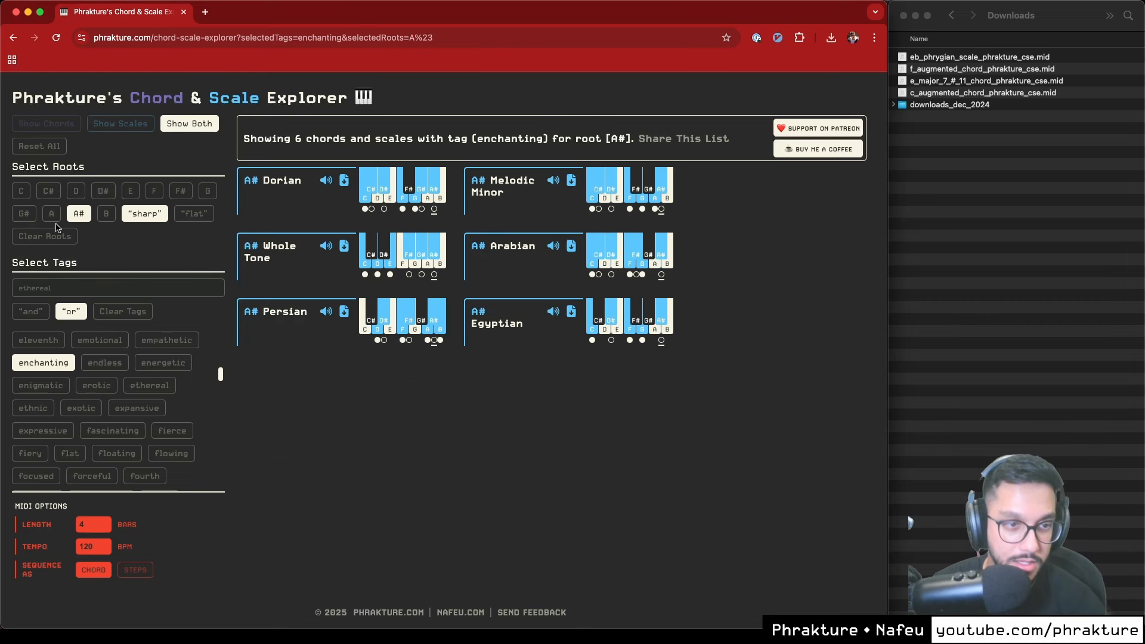
{"action": "left_click", "coordinate": [52, 215]}
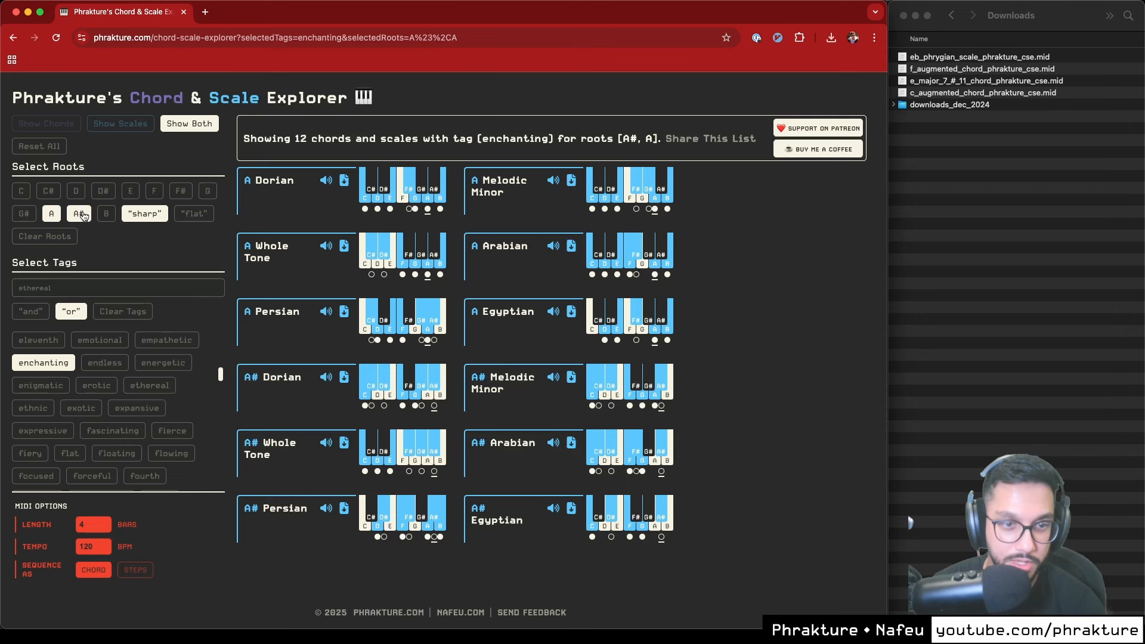
Preview the A# Whole Tone scale and download its MIDI file
{"action": "left_click", "coordinate": [326, 444]}
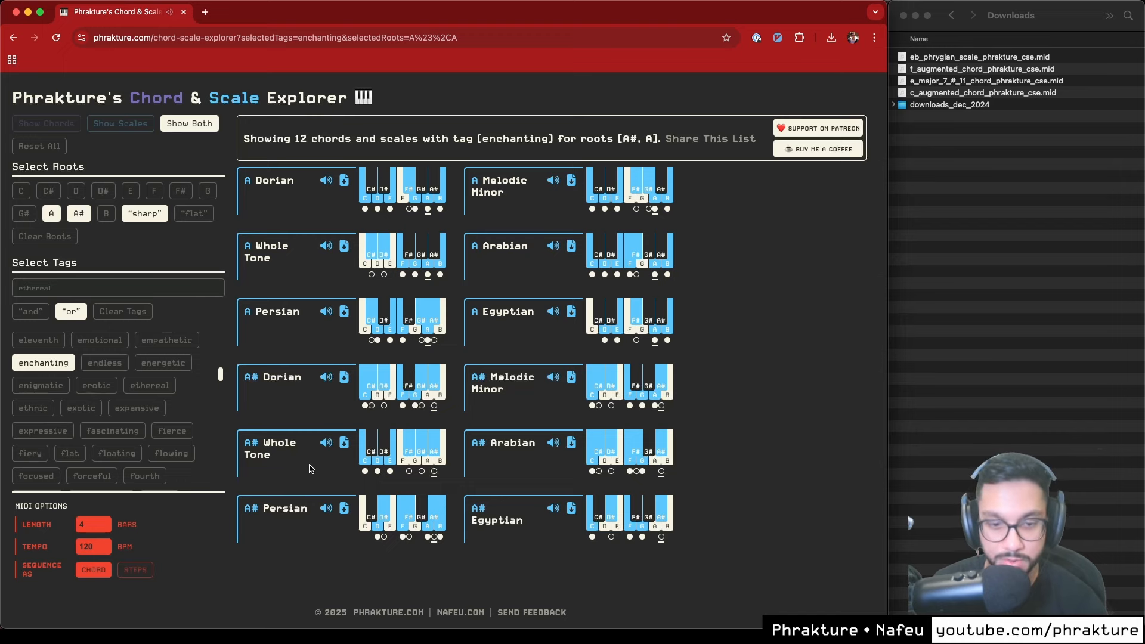
{"action": "left_click", "coordinate": [344, 444]}
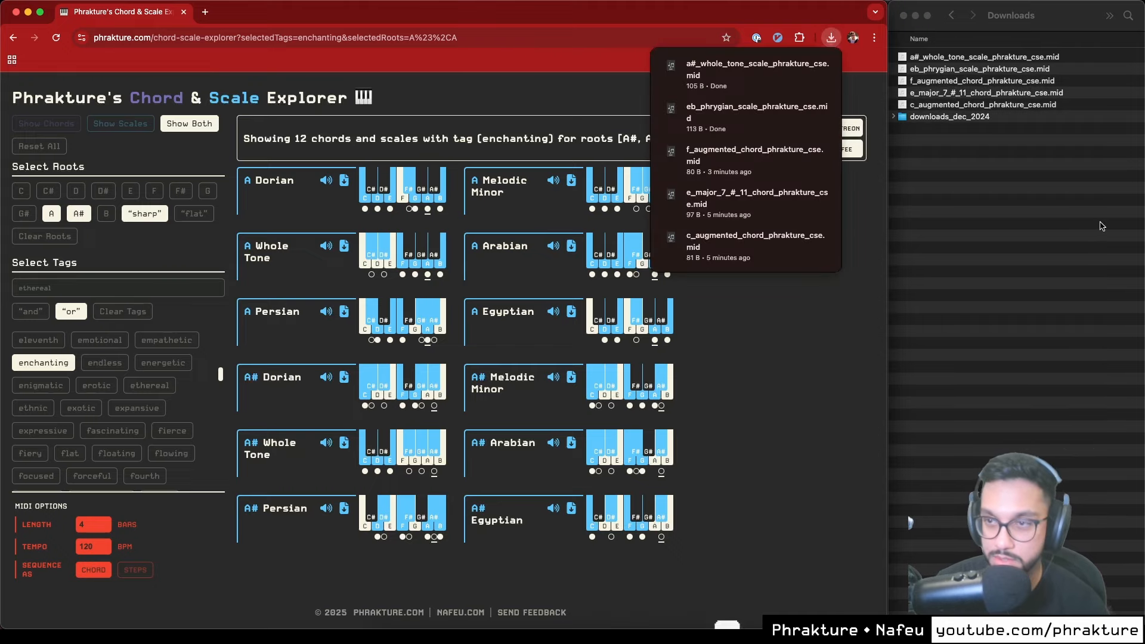
Switch to Ableton Live, add the A# Whole Tone MIDI file from Downloads to the Grand Piano track's fourth clip slot, and play it briefly
{"action": "key", "text": "super+Tab"}
{"action": "mouse_move", "coordinate": [433, 638]}
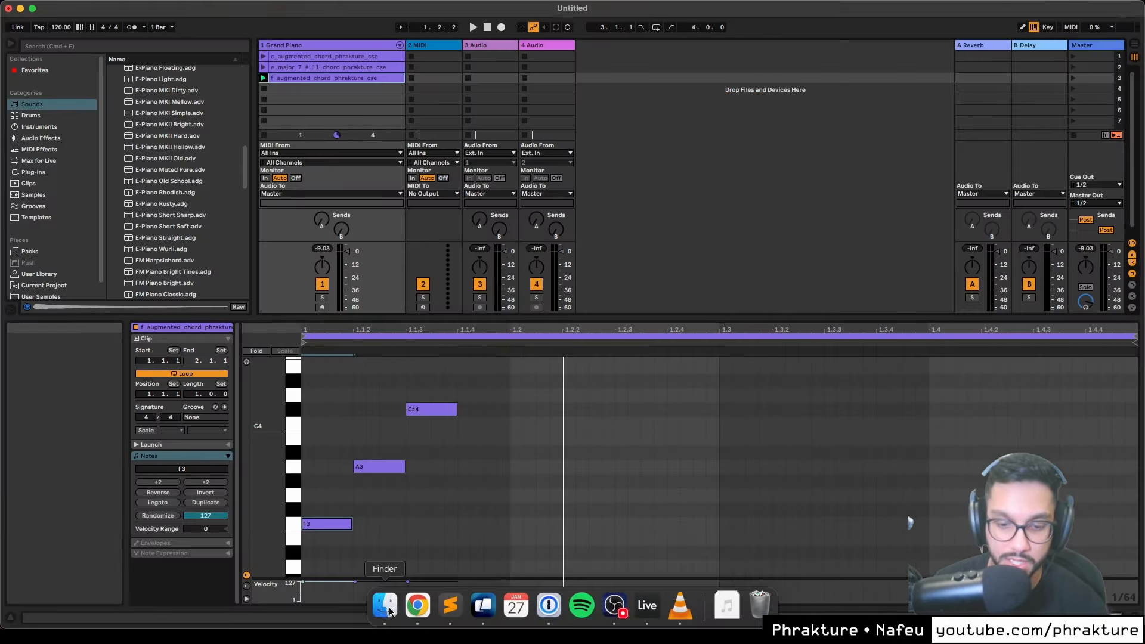
{"action": "left_click", "coordinate": [385, 605]}
{"action": "left_click_drag", "start_coordinate": [945, 58], "coordinate": [322, 88]}
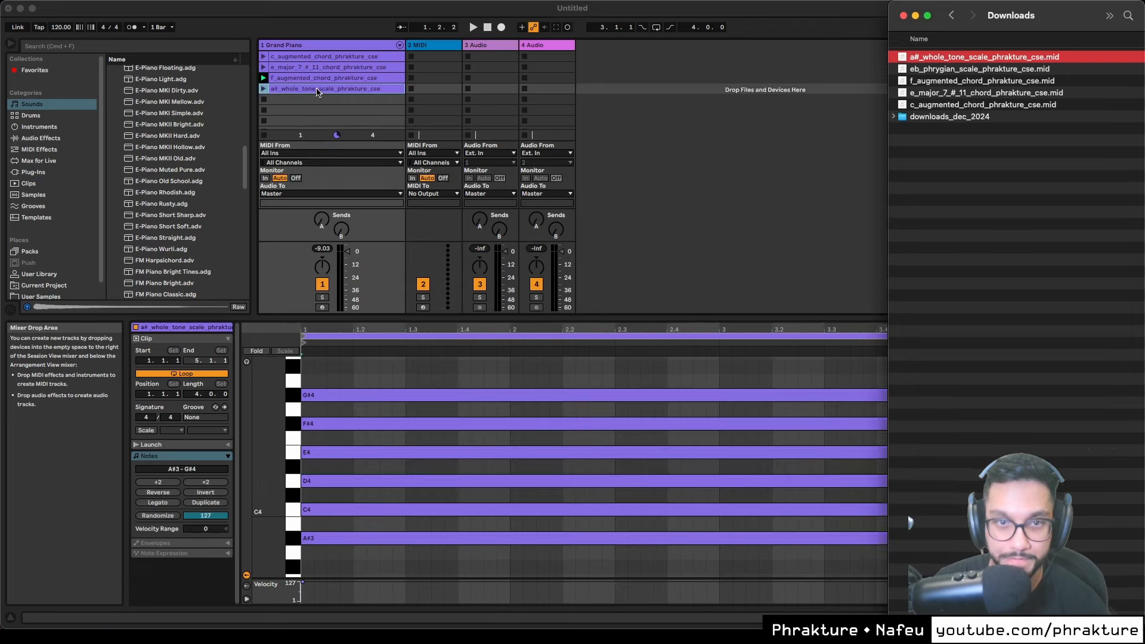
{"action": "left_click", "coordinate": [263, 88]}
{"action": "key", "text": "space"}
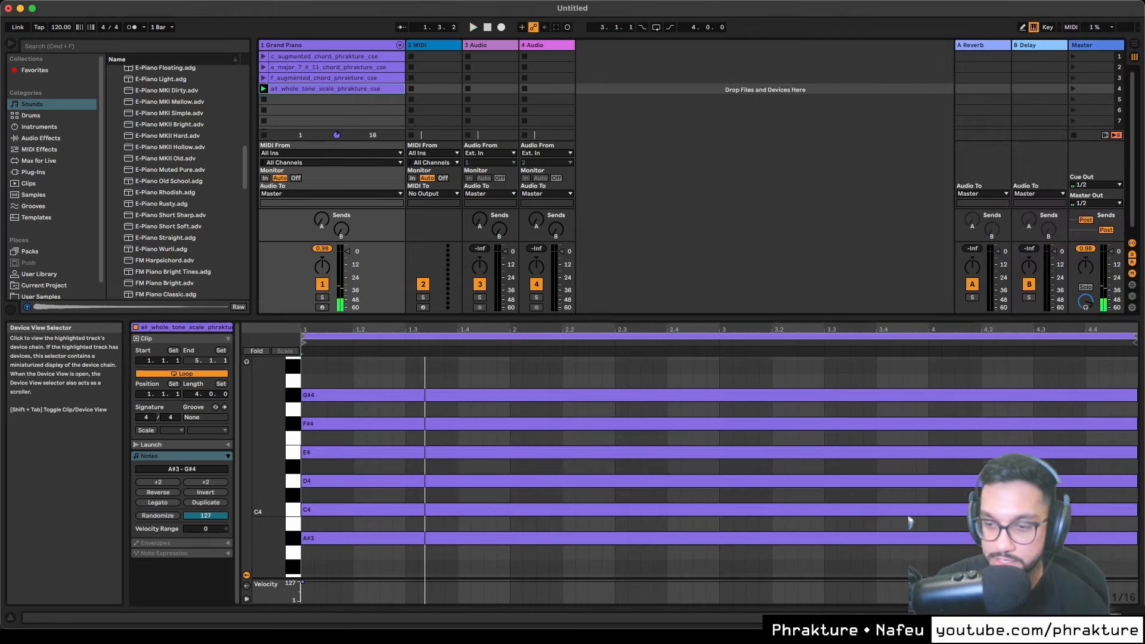
Add the Arpeggiator MIDI effect to the Grand Piano track and play the A# whole tone clip
{"action": "left_click", "coordinate": [1067, 618]}
{"action": "left_click", "coordinate": [57, 138]}
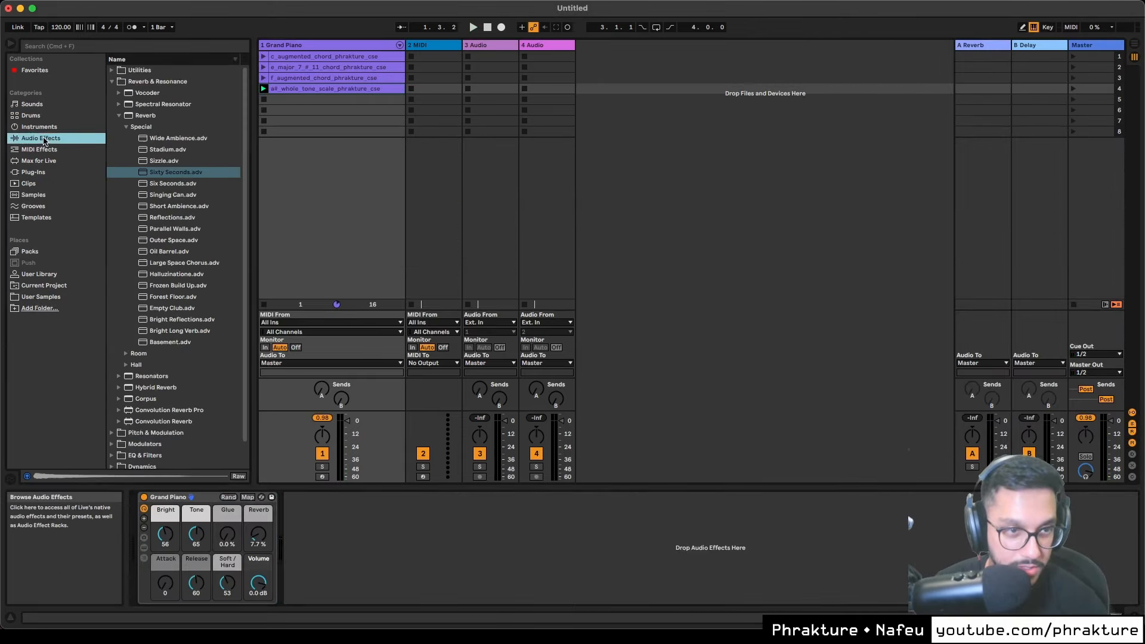
{"action": "left_click", "coordinate": [40, 149]}
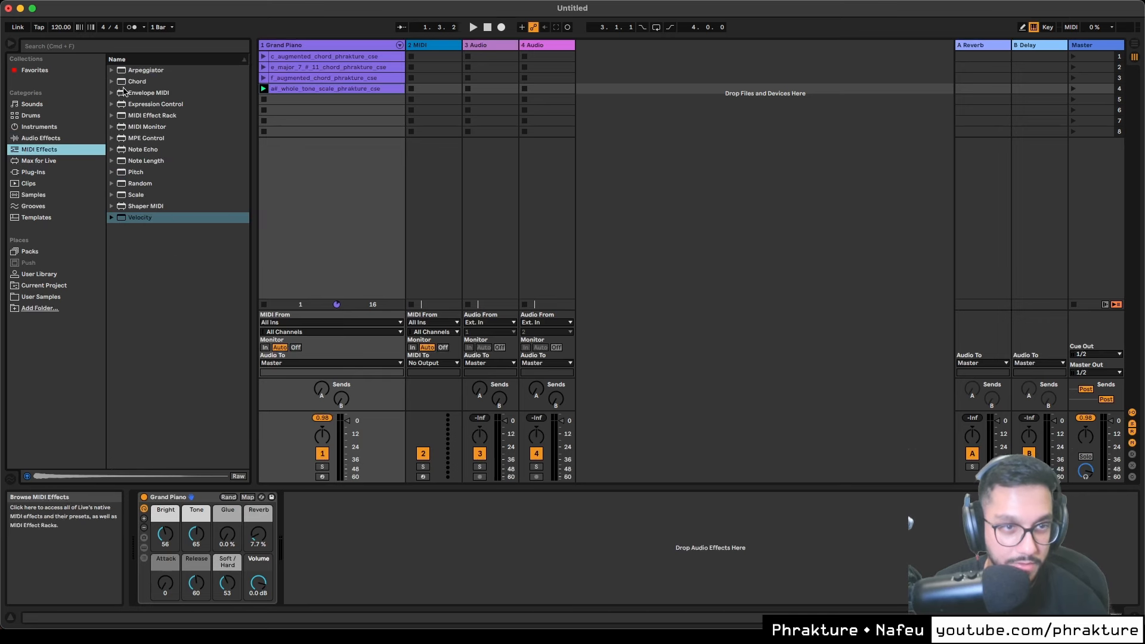
{"action": "left_click_drag", "start_coordinate": [146, 70], "coordinate": [297, 47]}
{"action": "left_click", "coordinate": [263, 89]}
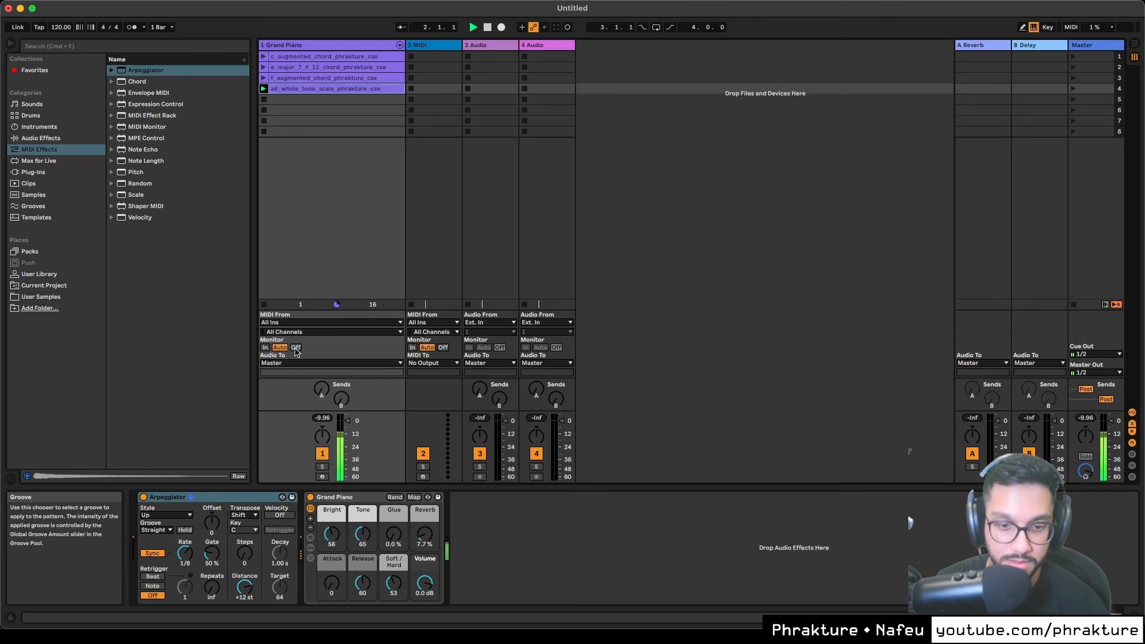
Set the Arpeggiator's style to Random Once, switch its rate to Free, and lower the rate to about 62 ms while the clip plays
{"action": "left_click", "coordinate": [175, 515]}
{"action": "left_click", "coordinate": [176, 506]}
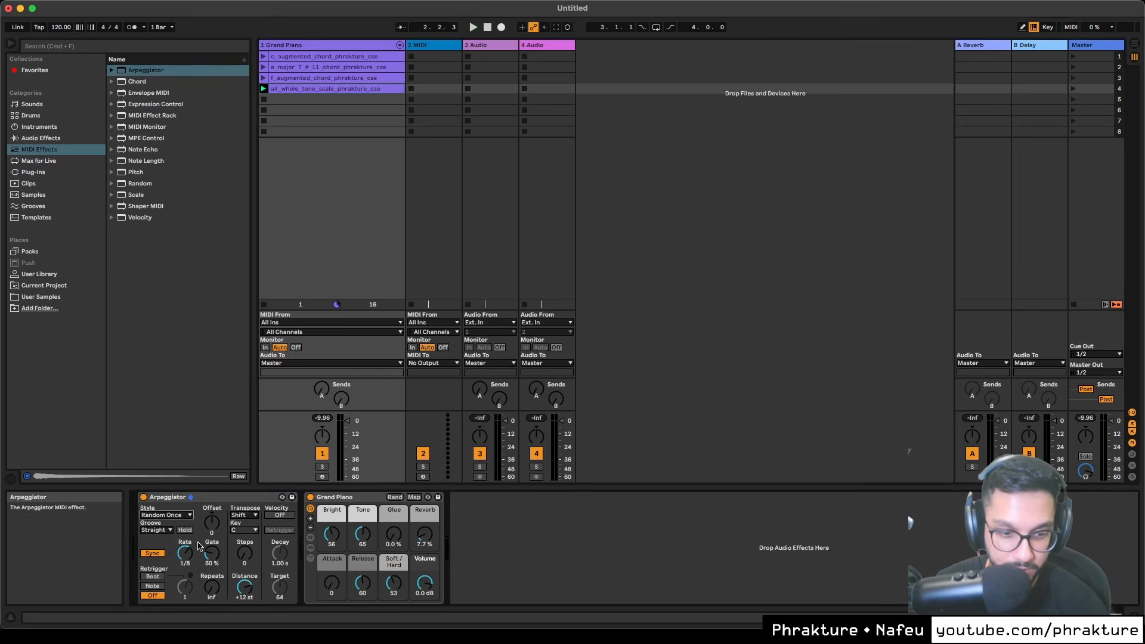
{"action": "left_click", "coordinate": [152, 553]}
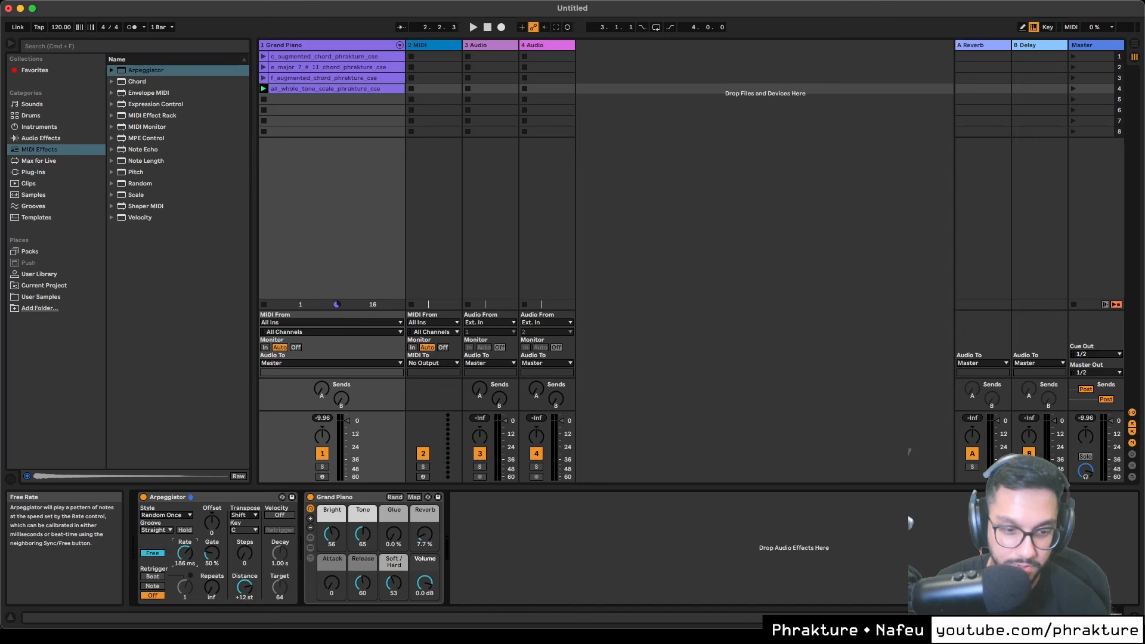
{"action": "key", "text": "space"}
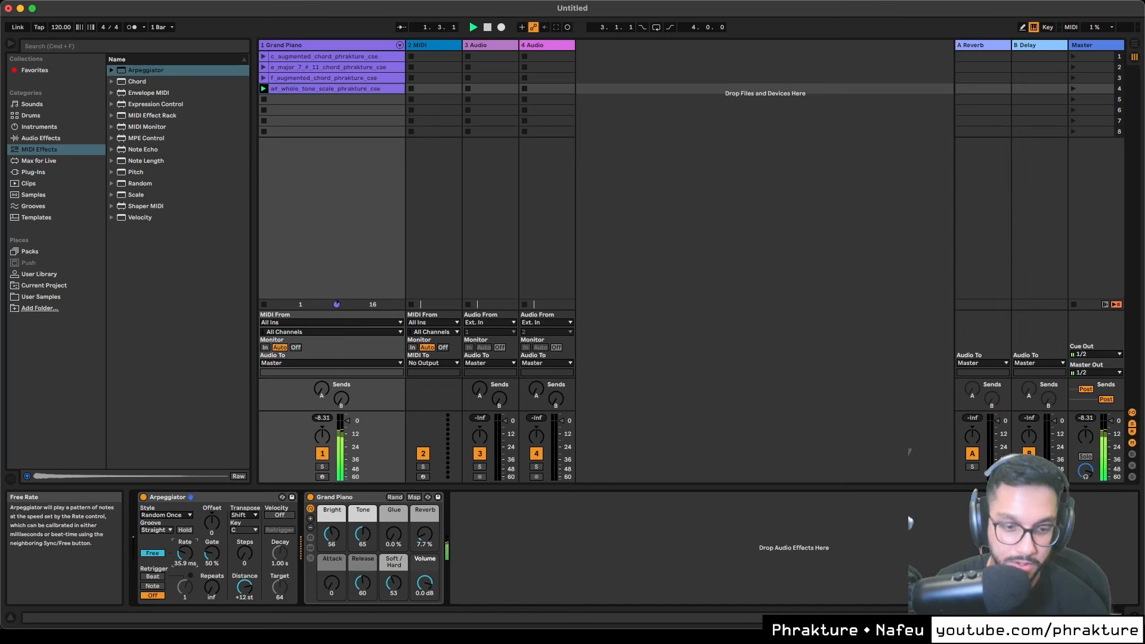
{"action": "left_click_drag", "start_coordinate": [185, 553], "coordinate": [185, 569]}
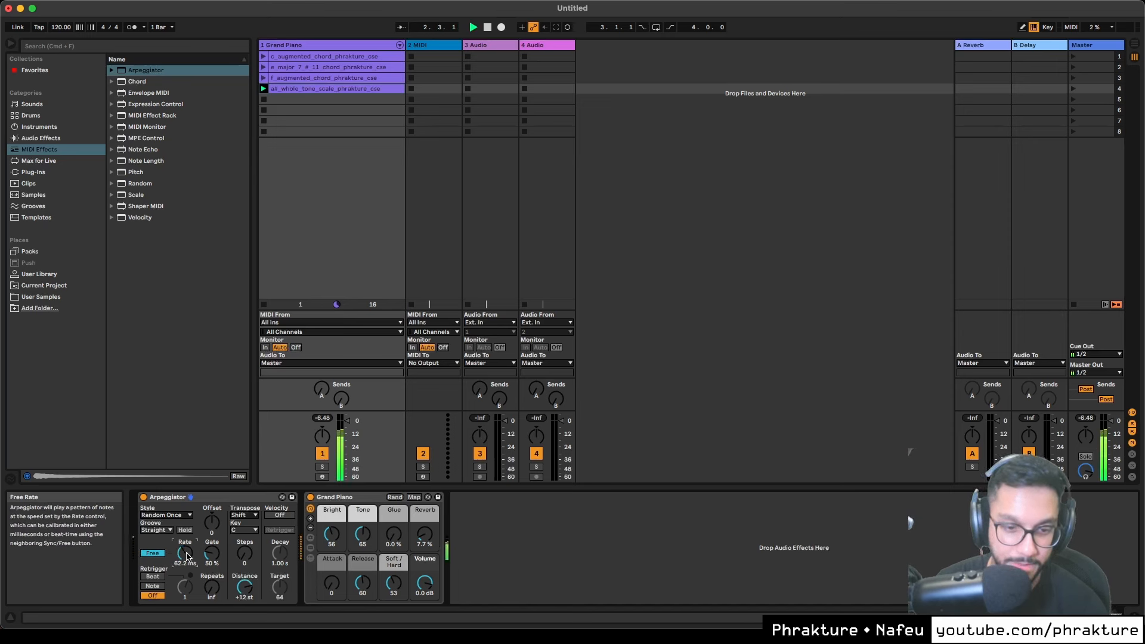
Add the Grain Delay preset Rumble from the Delay & Loop audio effects to the Grand Piano track
{"action": "left_click", "coordinate": [40, 138]}
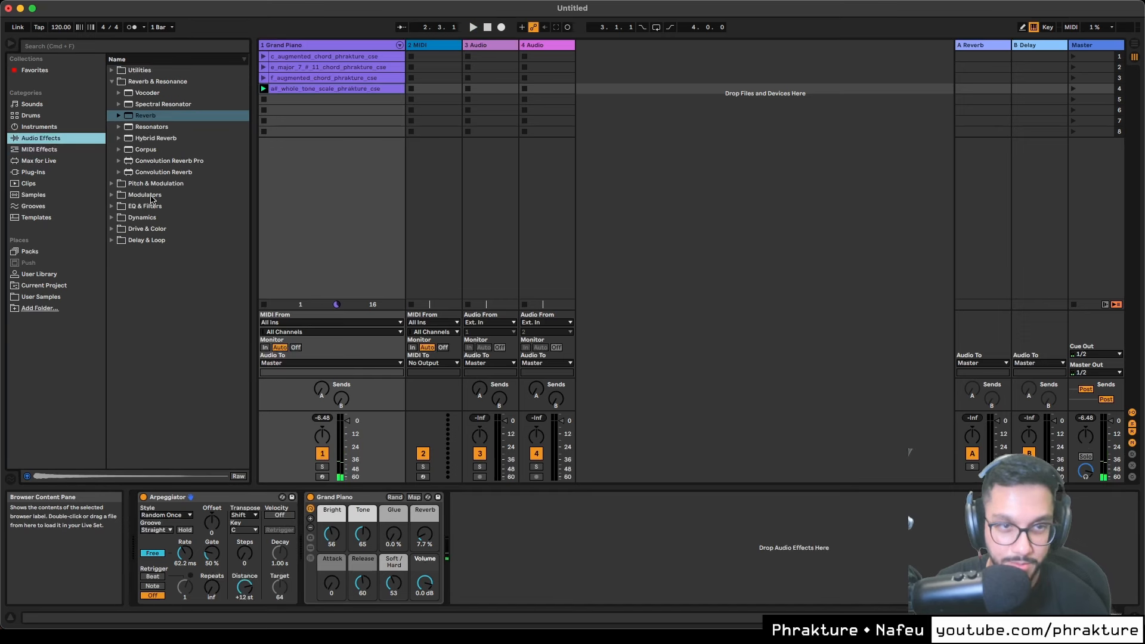
{"action": "left_click", "coordinate": [112, 81]}
{"action": "left_click", "coordinate": [111, 149]}
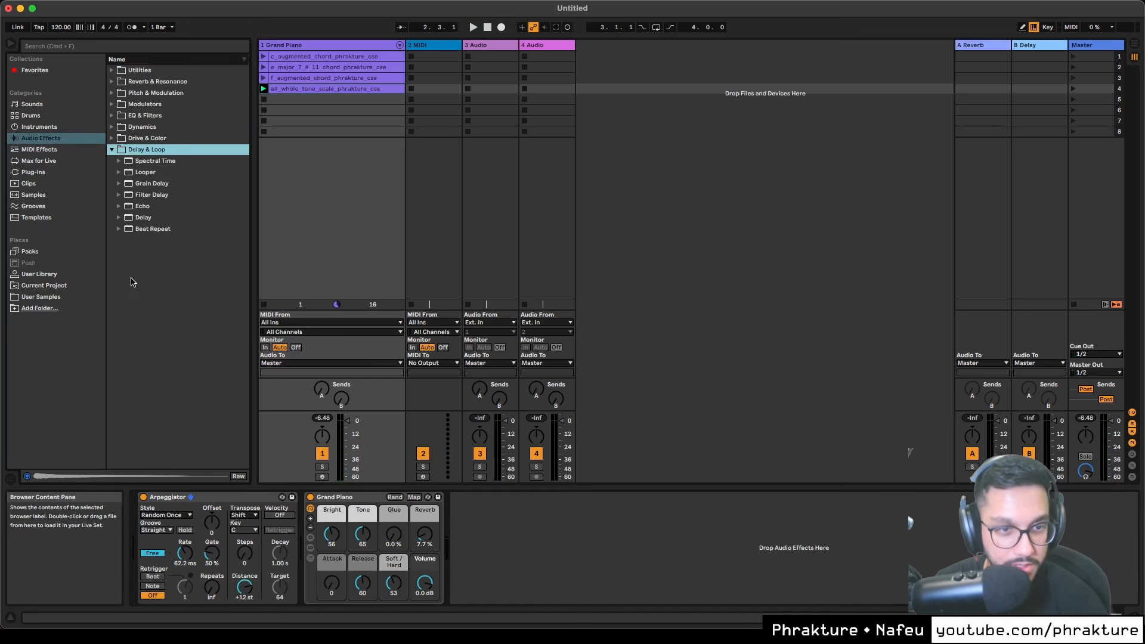
{"action": "left_click", "coordinate": [120, 185]}
{"action": "double_click", "coordinate": [135, 229]}
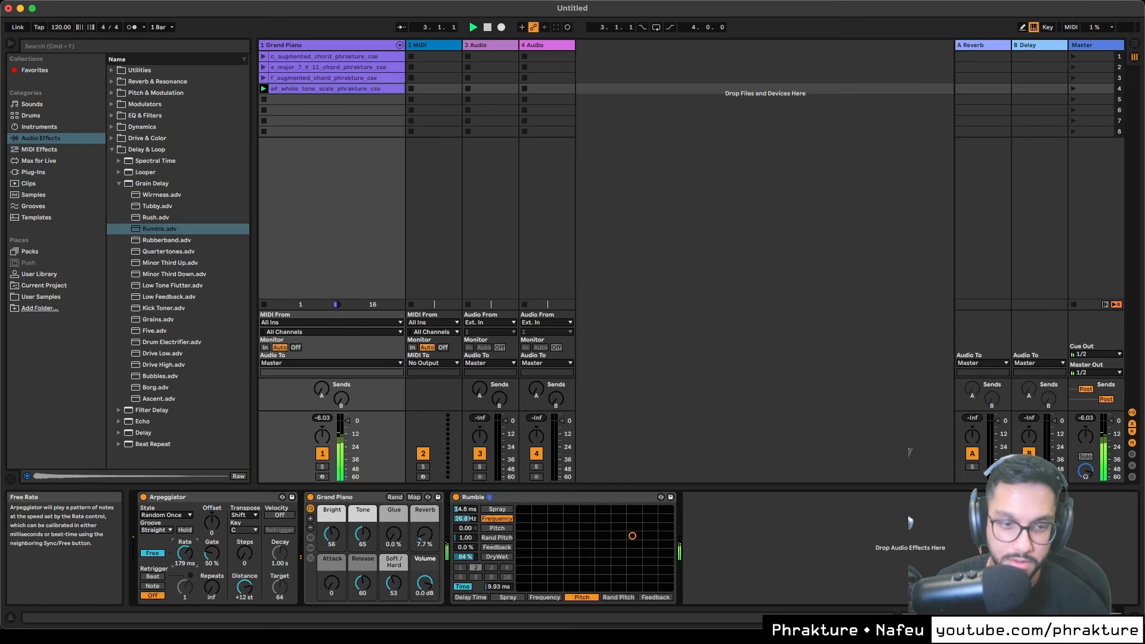
Add the Sixty Seconds reverb and the LFO audio effect after Rumble on the Grand Piano track, and play the clip
{"action": "key", "text": "Down"}
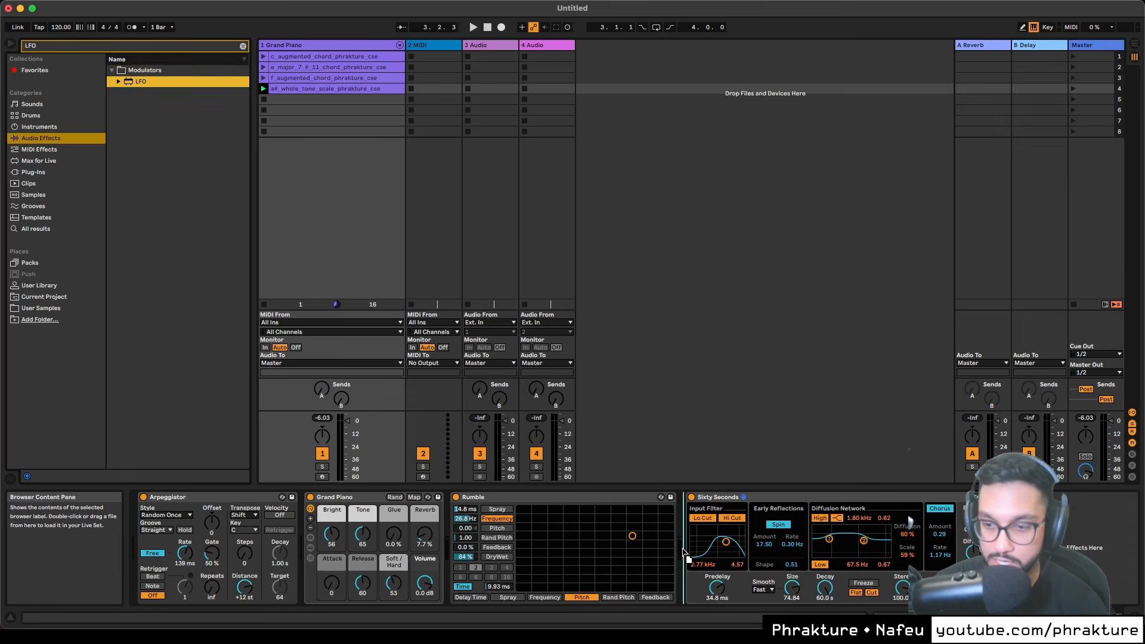
{"action": "key", "text": "Return"}
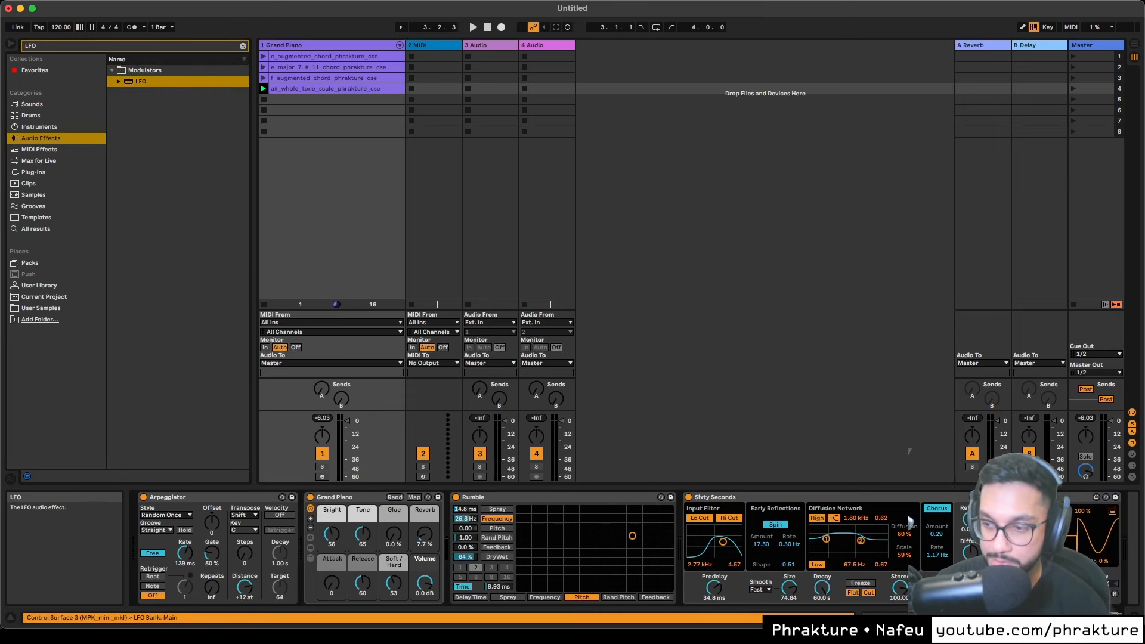
{"action": "key", "text": "space"}
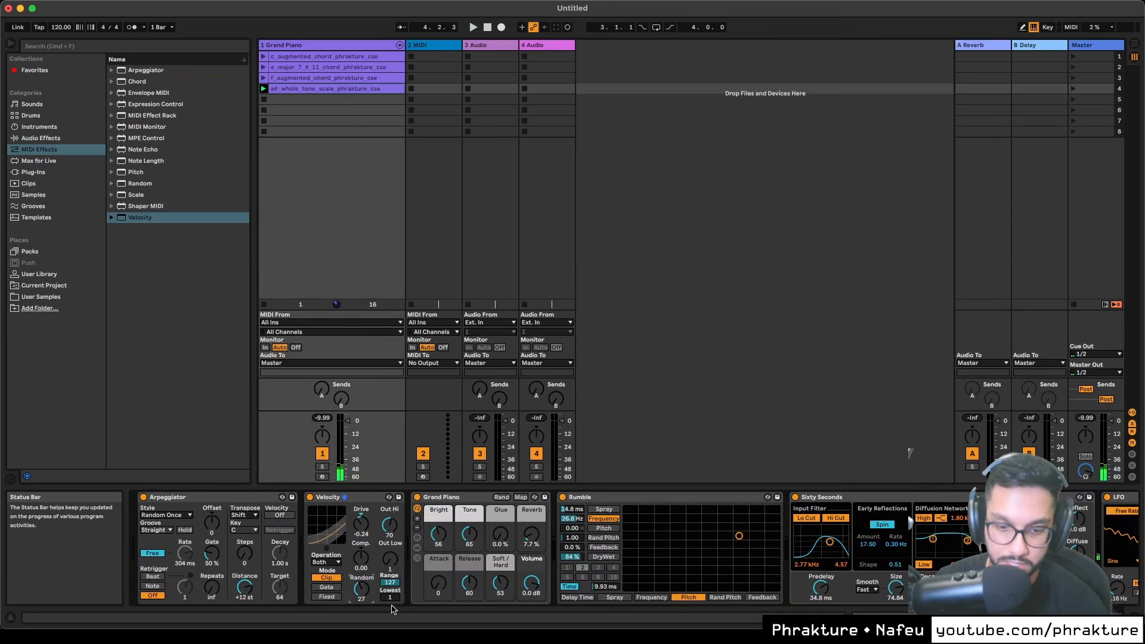
Raise the Velocity effect's lowest input value to 12, collapse the device, and play the clip
{"action": "left_click_drag", "start_coordinate": [394, 598], "coordinate": [394, 567]}
{"action": "key", "text": "space"}
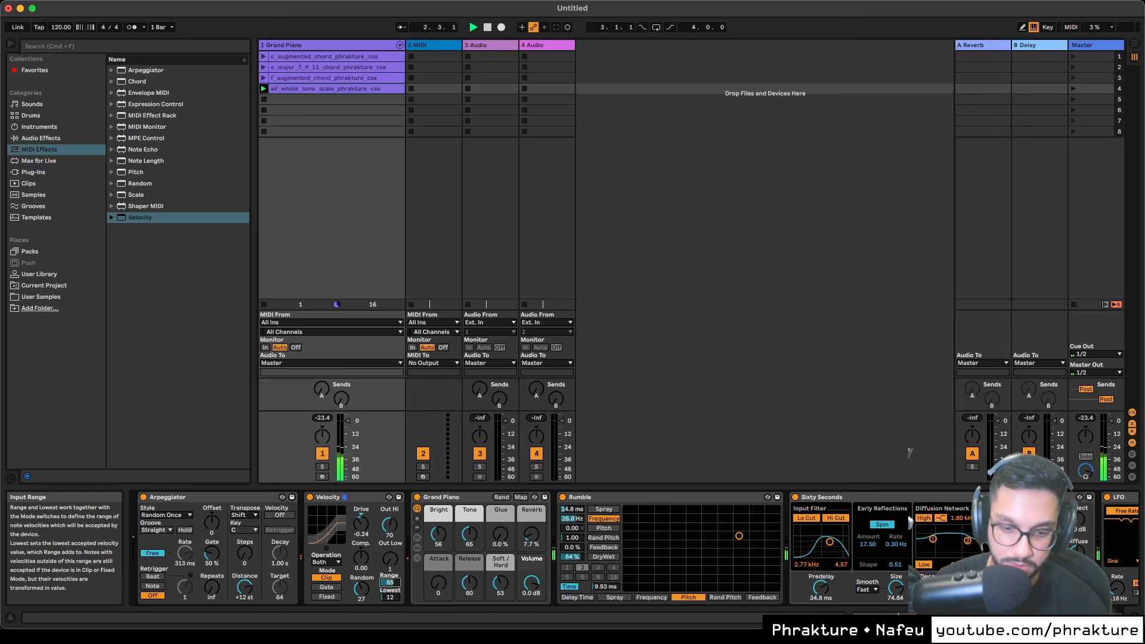
{"action": "double_click", "coordinate": [355, 496]}
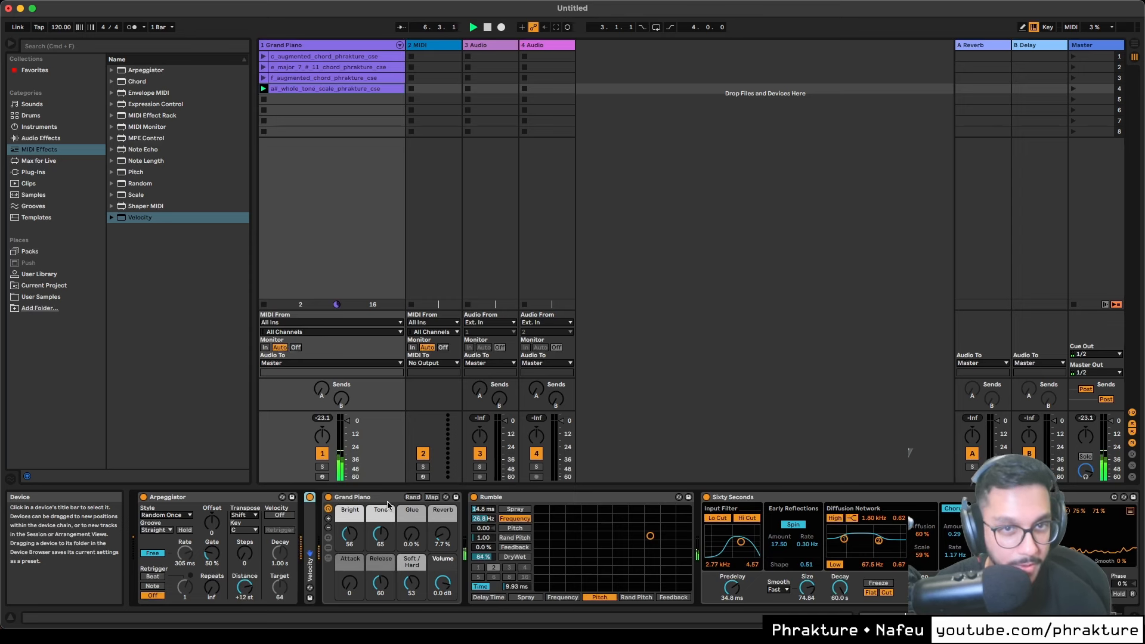
{"action": "left_click", "coordinate": [384, 500]}
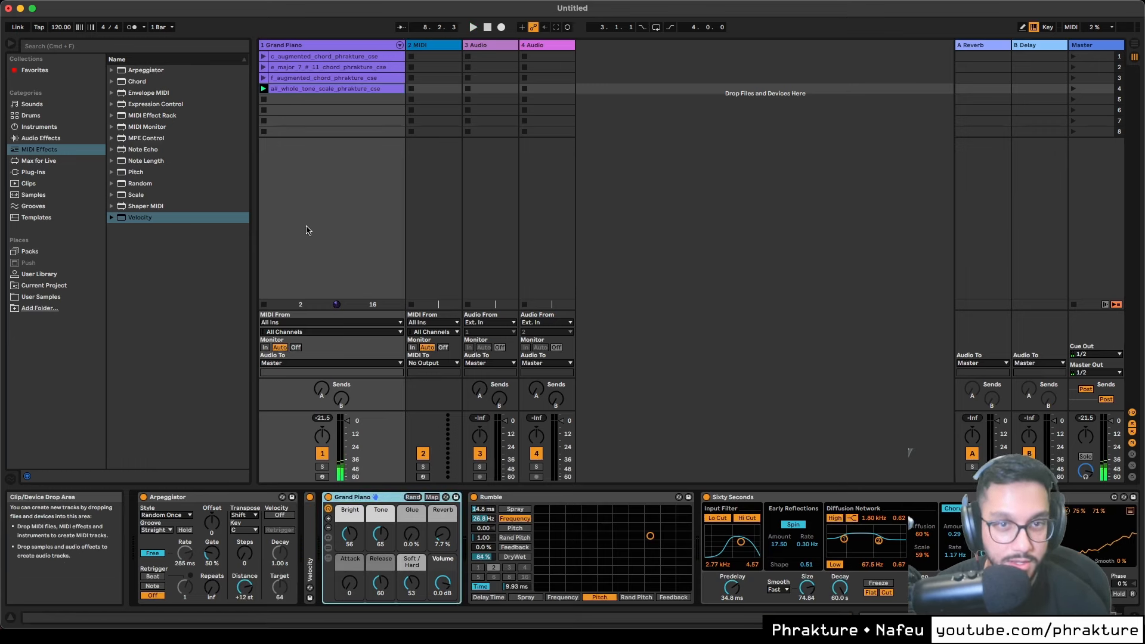
{"action": "key", "text": "space"}
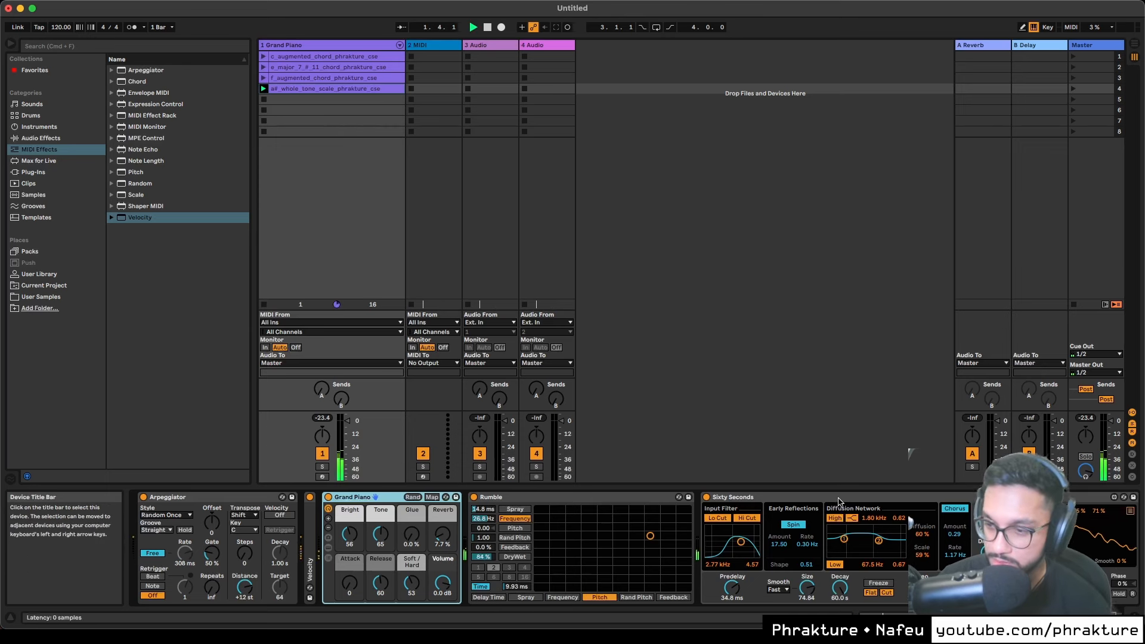
Collapse the Sixty Seconds reverb, and set the LFO's range to 40–65% and its waveform to Random
{"action": "double_click", "coordinate": [745, 496]}
{"action": "left_click_drag", "start_coordinate": [802, 513], "coordinate": [802, 486]}
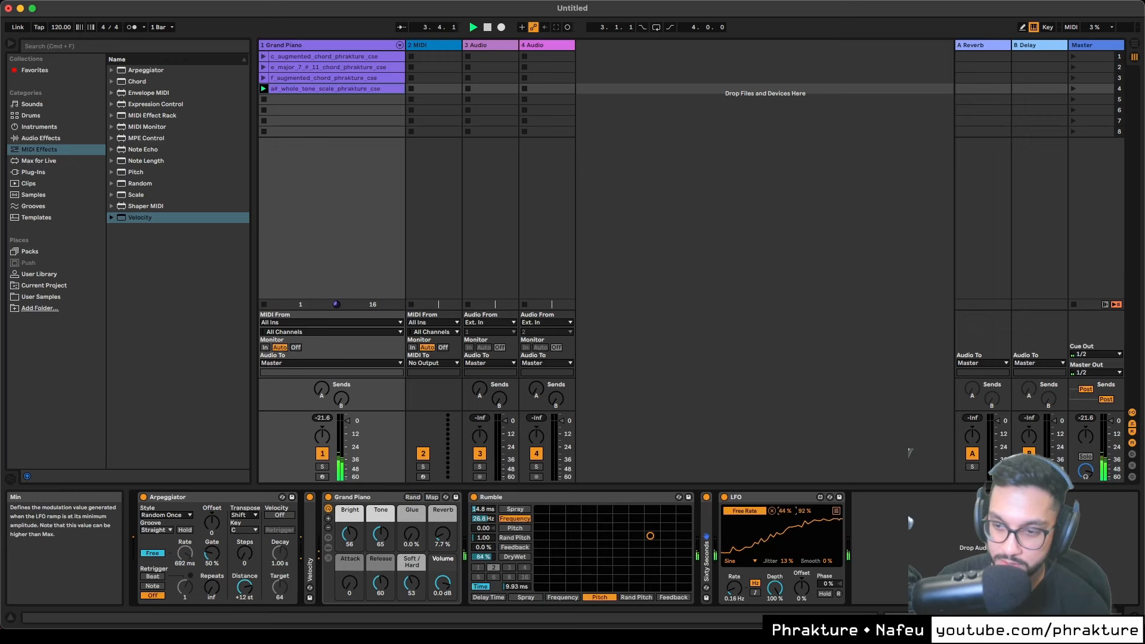
{"action": "left_click_drag", "start_coordinate": [784, 511], "coordinate": [785, 532]}
{"action": "left_click_drag", "start_coordinate": [805, 511], "coordinate": [806, 532]}
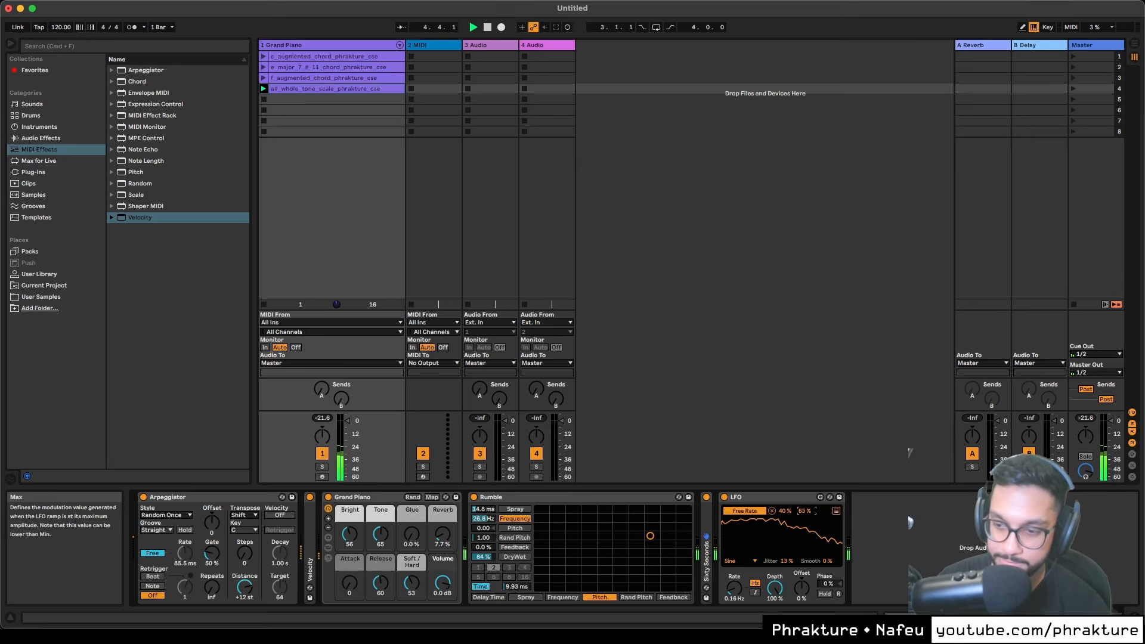
{"action": "left_click", "coordinate": [741, 560]}
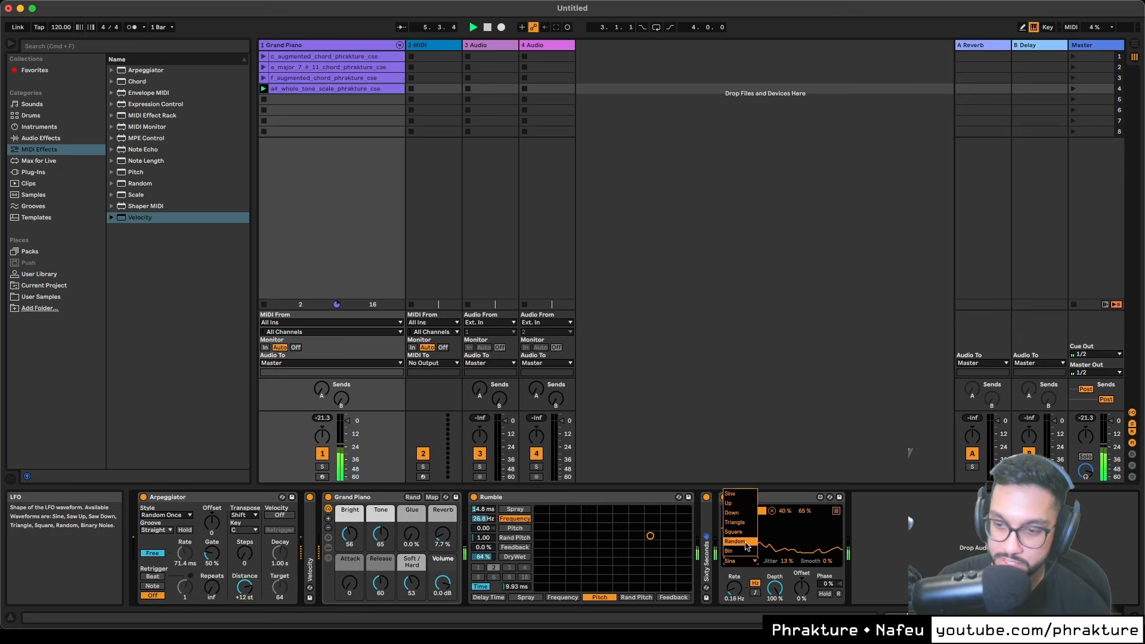
{"action": "left_click", "coordinate": [739, 541]}
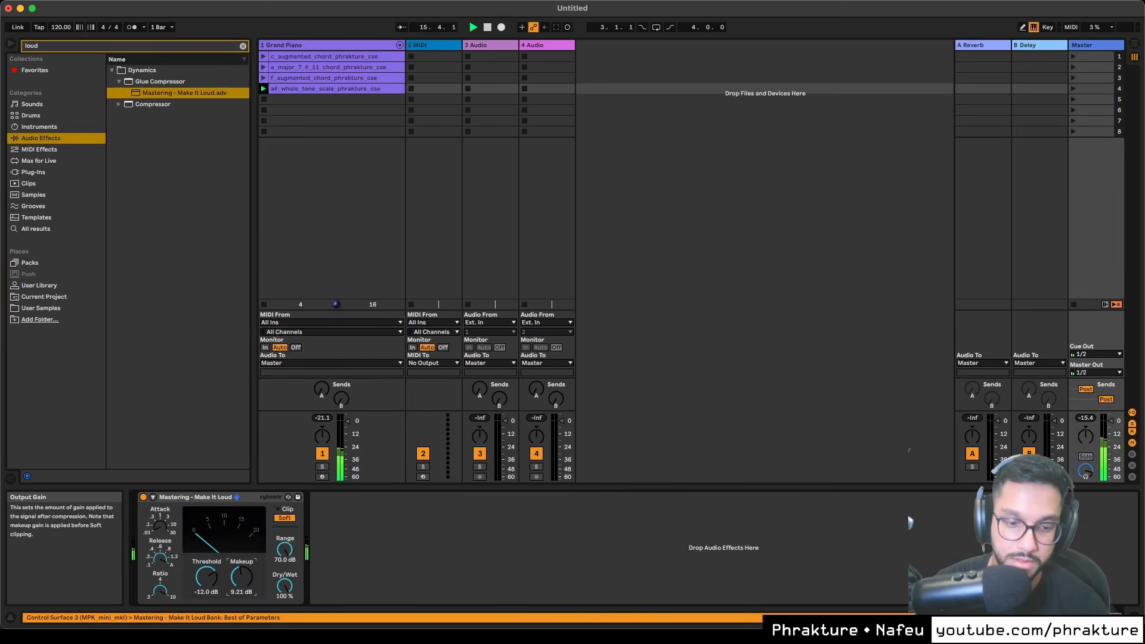
Return to the Chord & Scale Explorer in Chrome and filter the A# and A results by the happiness-filled tag
{"action": "left_click", "coordinate": [349, 52]}
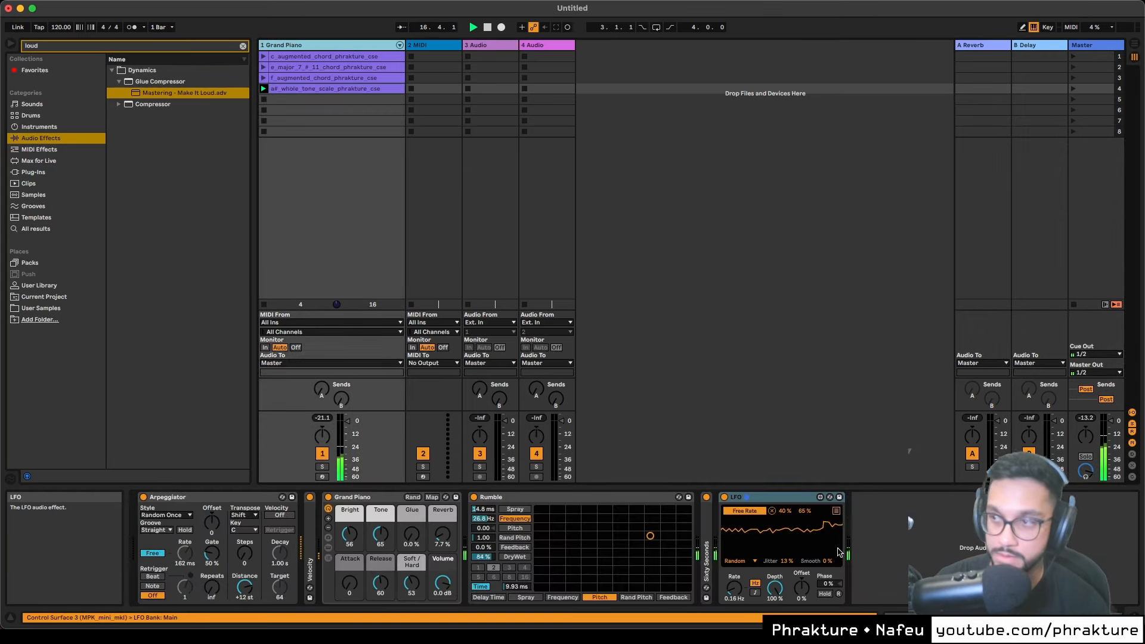
{"action": "key", "text": "super+Tab"}
{"action": "key", "text": "super+Tab"}
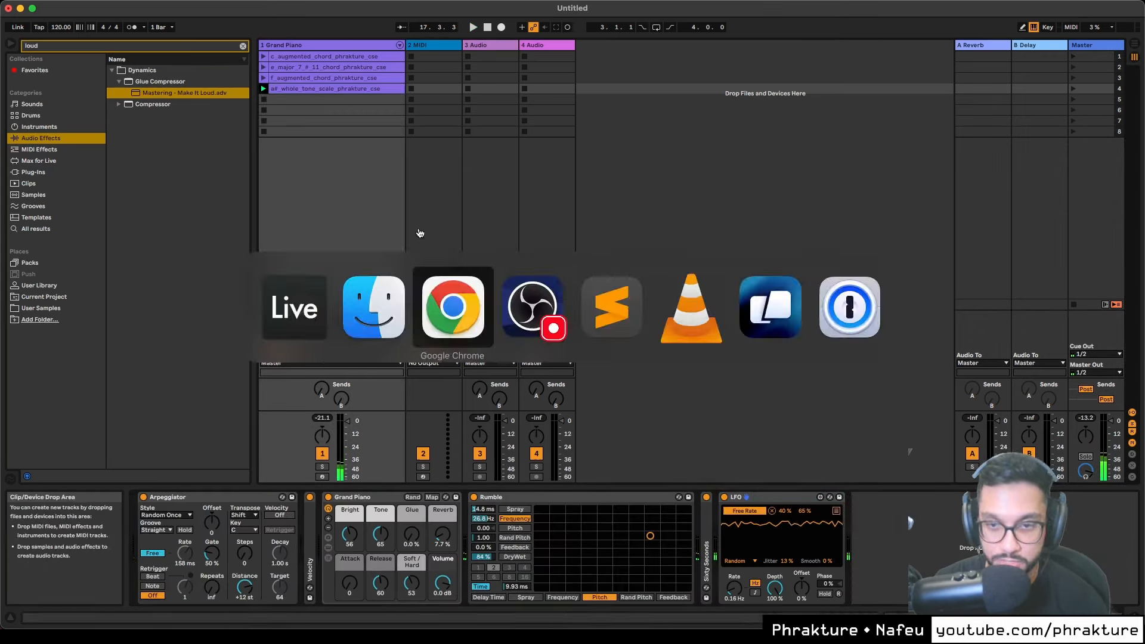
{"action": "left_click", "coordinate": [45, 362]}
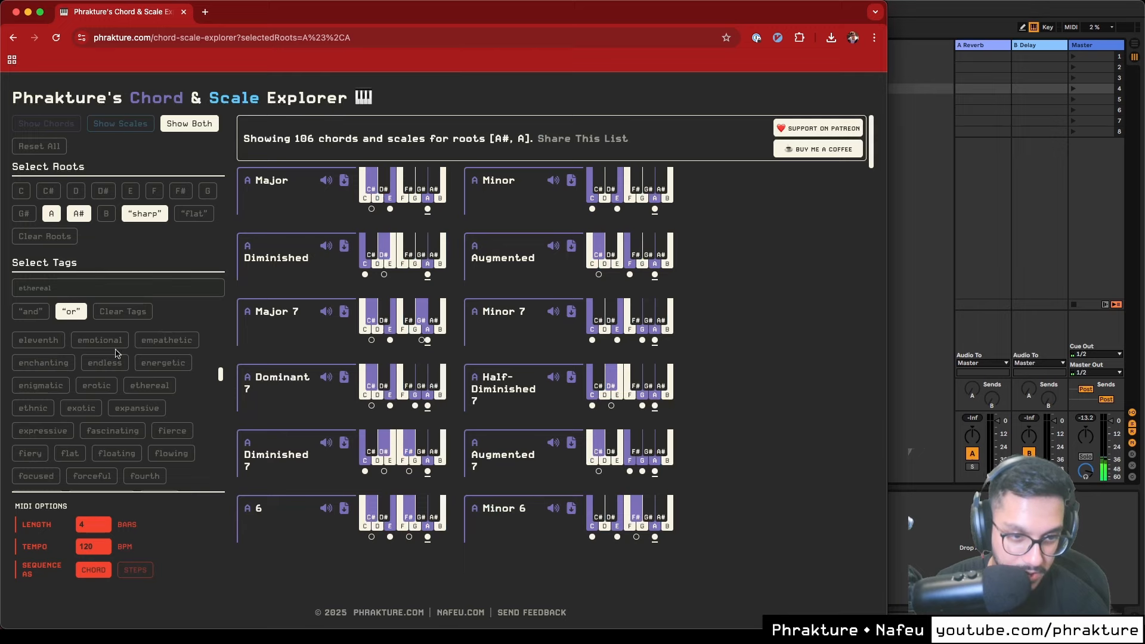
{"action": "scroll", "coordinate": [176, 427], "scroll_direction": "down", "scroll_amount": 3}
{"action": "scroll", "coordinate": [174, 432], "scroll_direction": "down", "scroll_amount": 1}
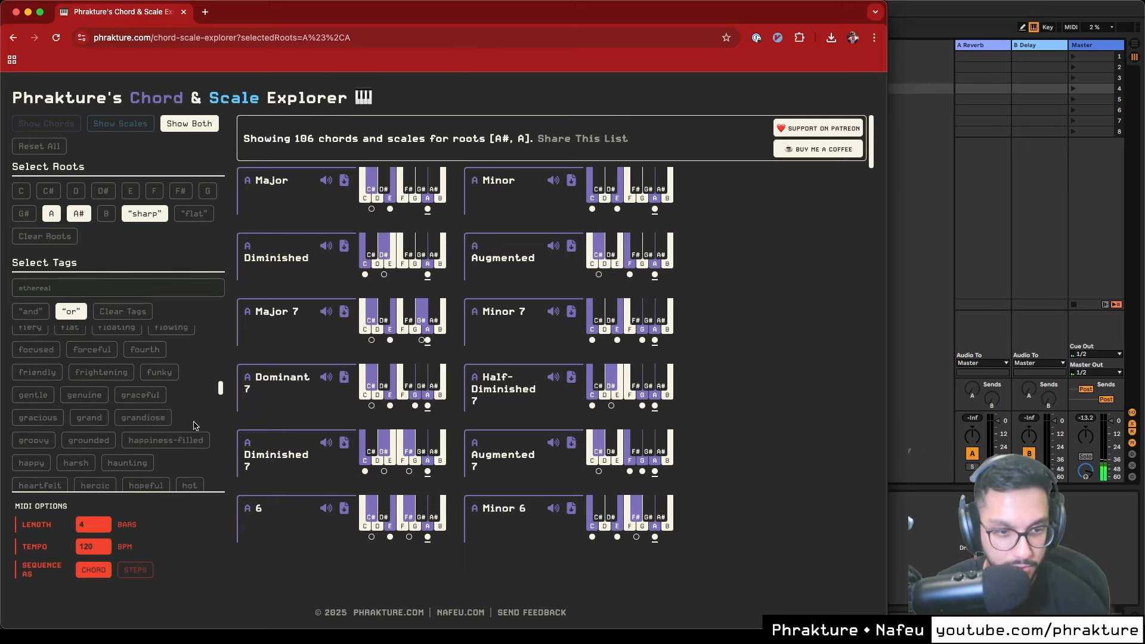
{"action": "left_click", "coordinate": [172, 445]}
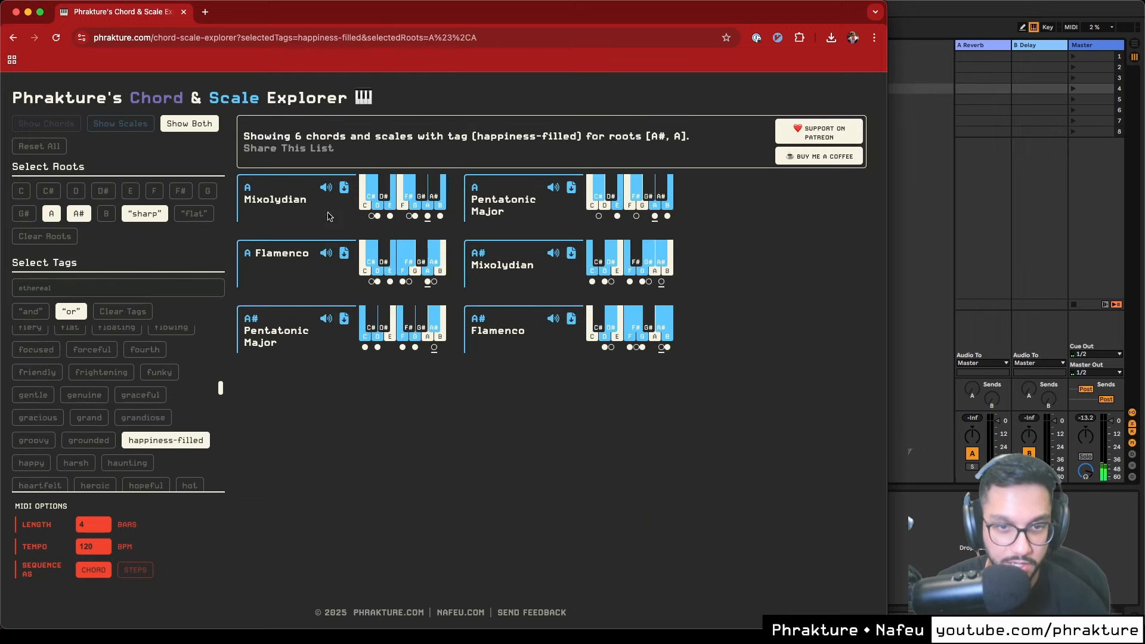
Preview A Mixolydian, remove the A root, preview A# Mixolydian, and download its MIDI file
{"action": "left_click", "coordinate": [326, 188]}
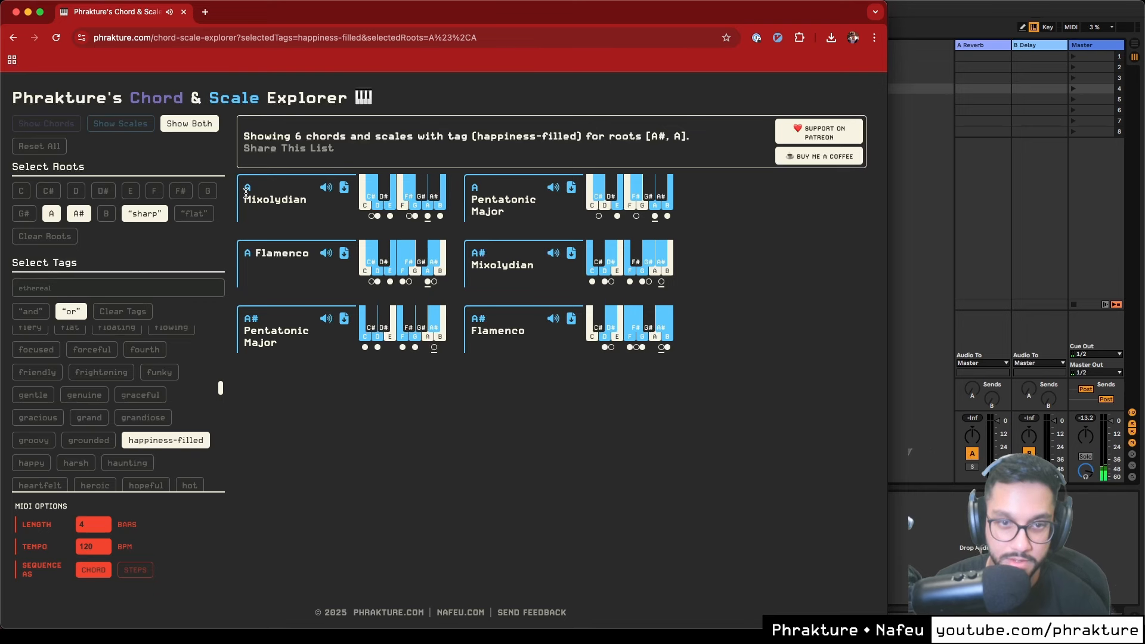
{"action": "left_click", "coordinate": [51, 213]}
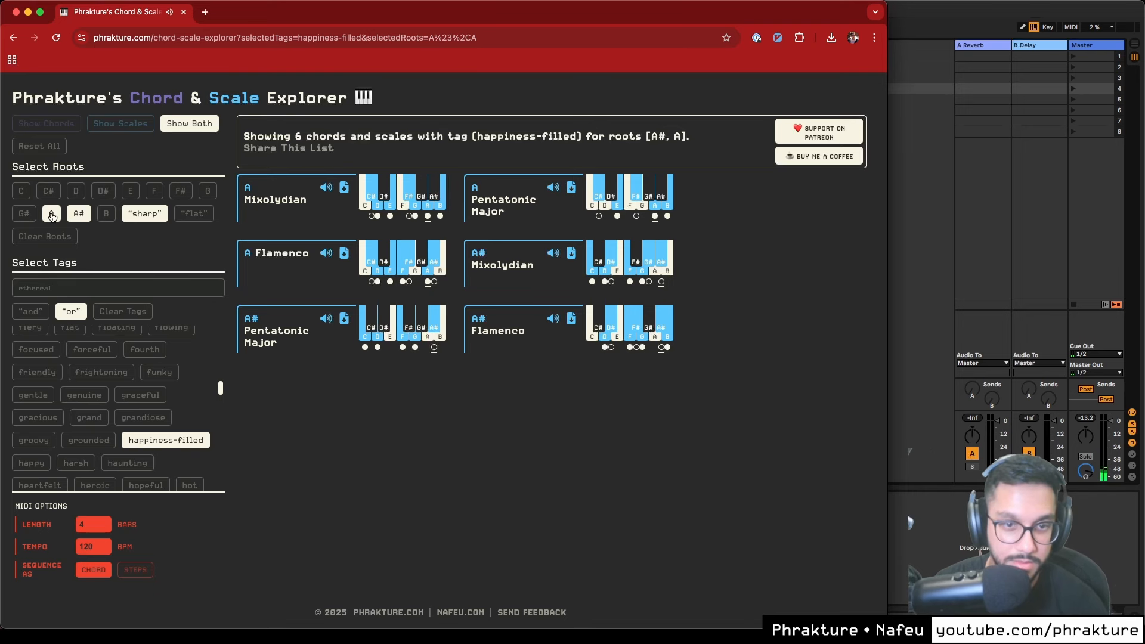
{"action": "left_click", "coordinate": [325, 181]}
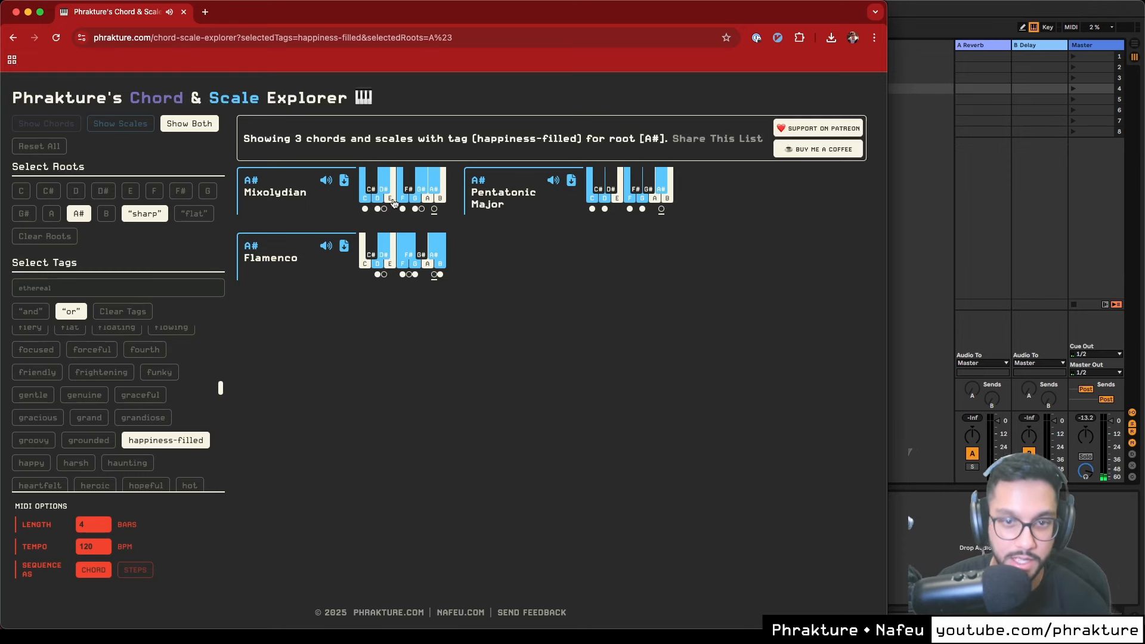
{"action": "left_click", "coordinate": [344, 182]}
Add the downloaded A# Mixolydian MIDI file to the Grand Piano track's fifth clip slot in Ableton Live and launch it
{"action": "left_click_drag", "start_coordinate": [725, 63], "coordinate": [310, 100]}
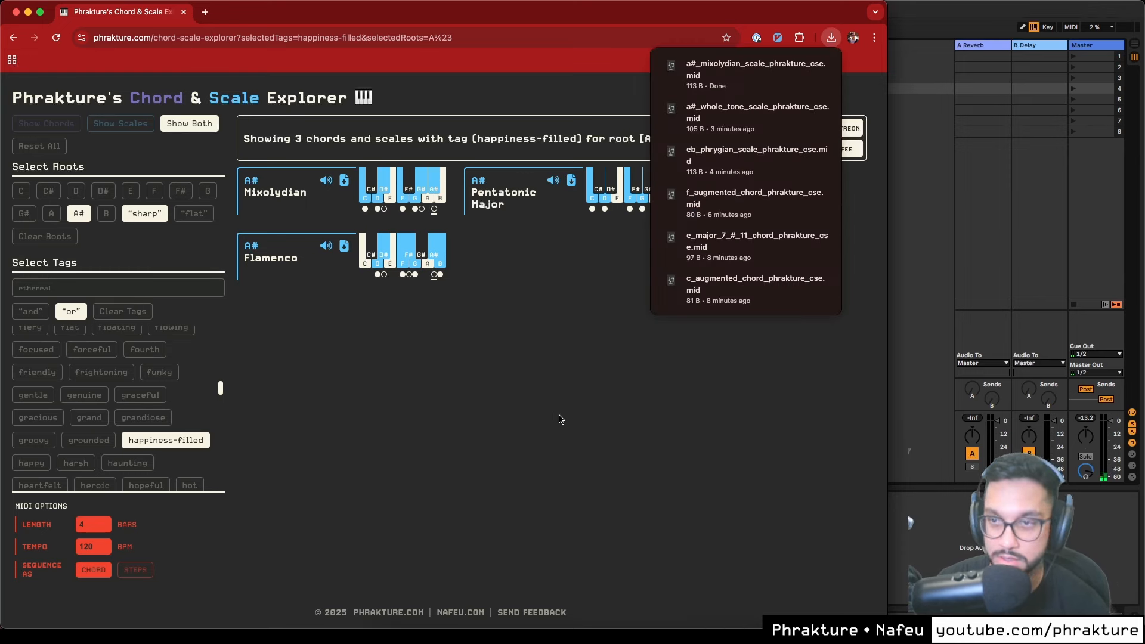
{"action": "key", "text": "super+Tab"}
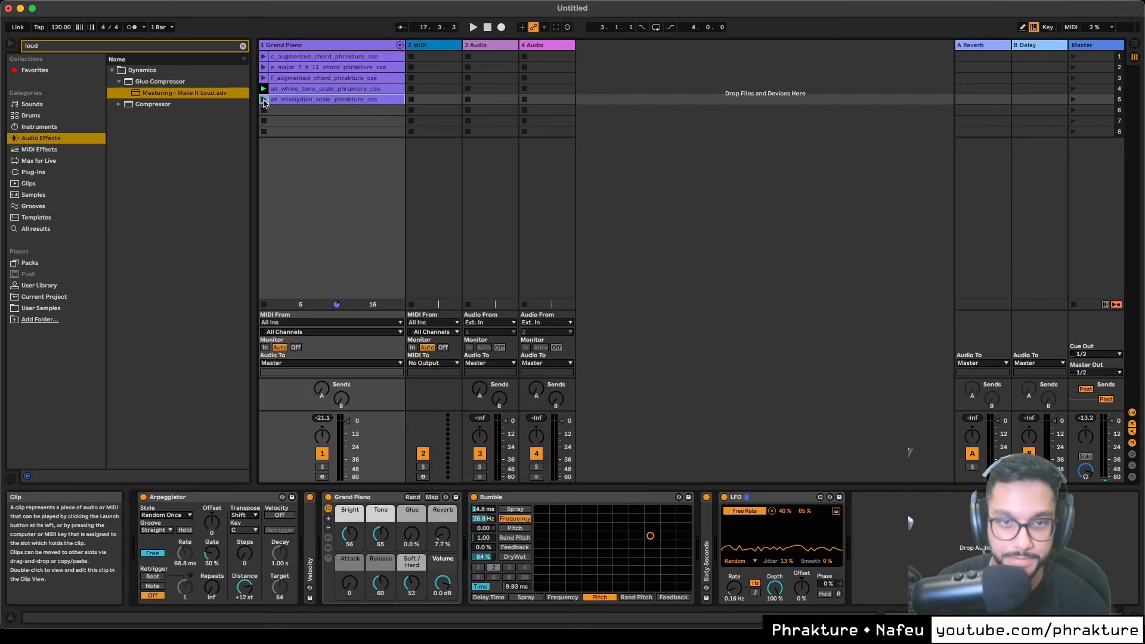
{"action": "left_click", "coordinate": [263, 99]}
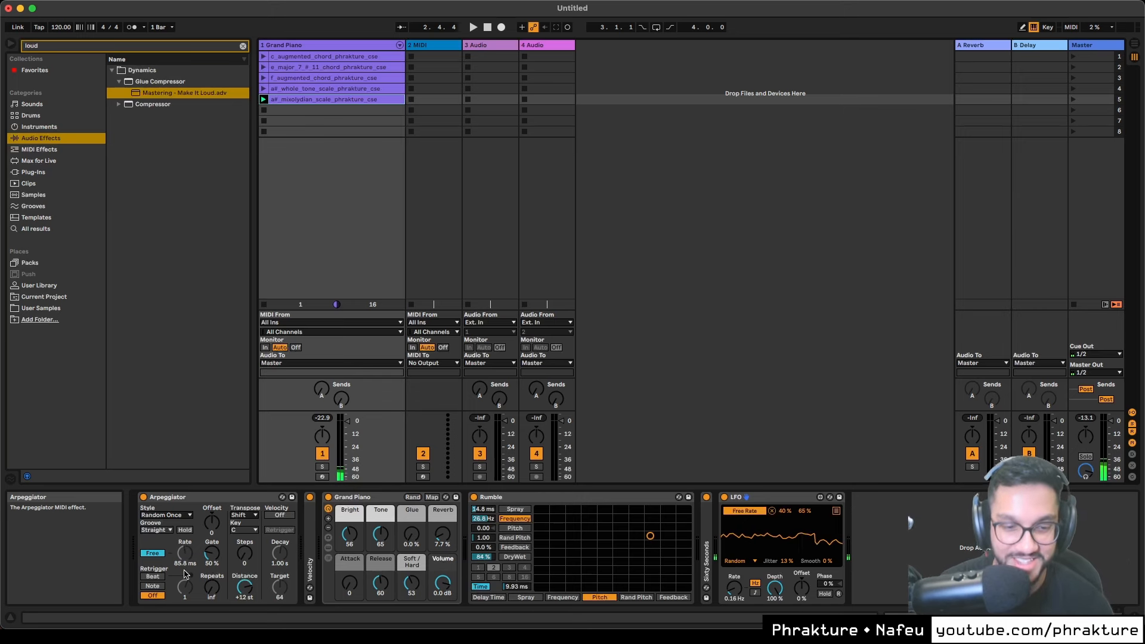
Adjust the LFO's range to 50–80% and its smoothing to 22% while playing the A# Mixolydian clip
{"action": "mouse_move", "coordinate": [828, 561]}
{"action": "left_mouse_down"}
{"action": "mouse_move", "coordinate": [828, 534]}
{"action": "mouse_move", "coordinate": [829, 565]}
{"action": "left_mouse_up"}
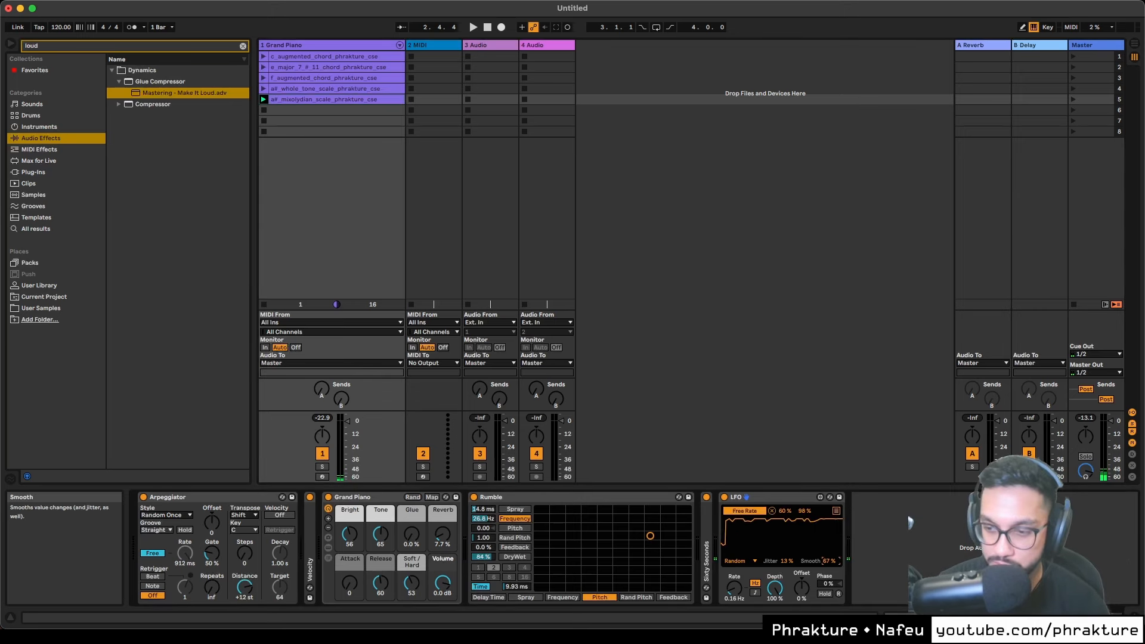
{"action": "key", "text": "space"}
{"action": "left_click_drag", "start_coordinate": [805, 511], "coordinate": [805, 515]}
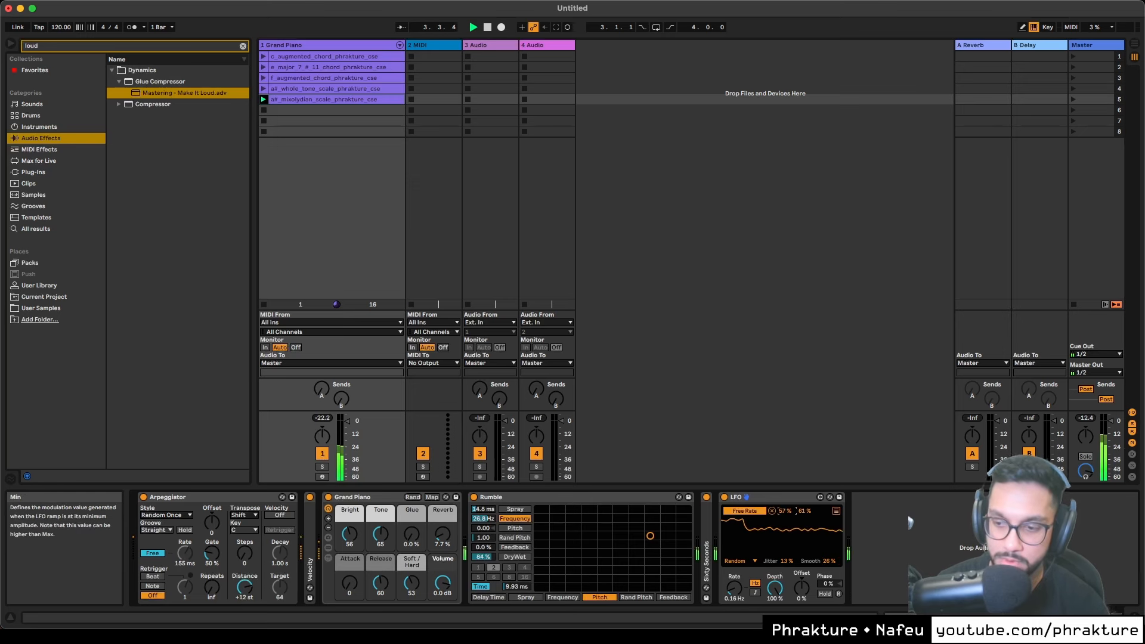
{"action": "left_click", "coordinate": [830, 560]}
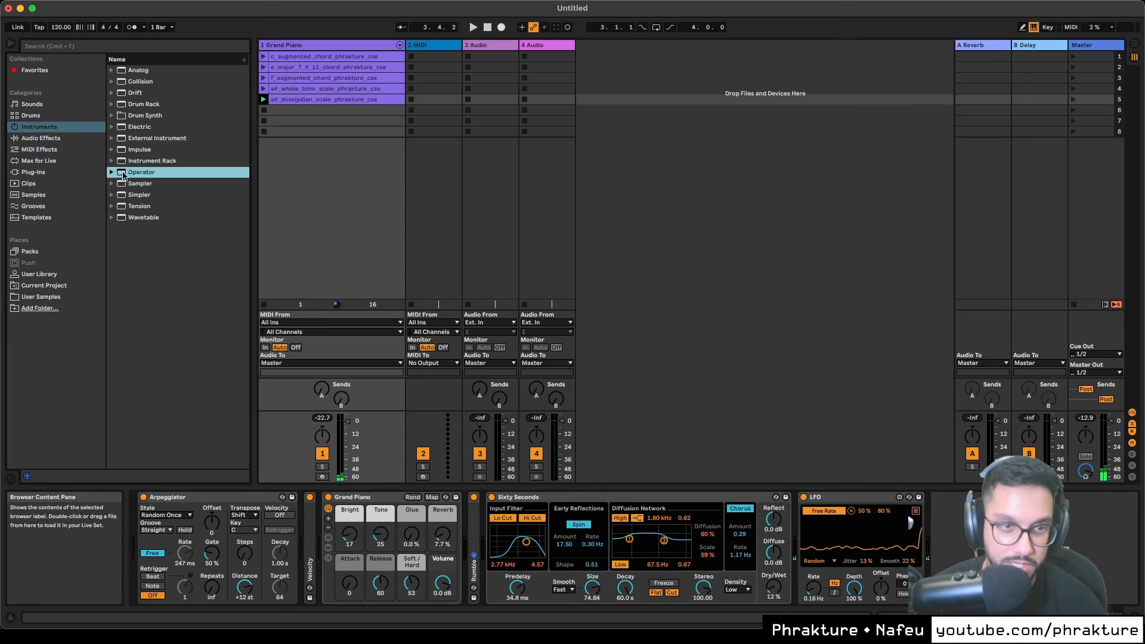
Replace the Grand Piano instrument with Operator and reshape its oscillator envelope with a short attack and decay
{"action": "key", "text": "Return"}
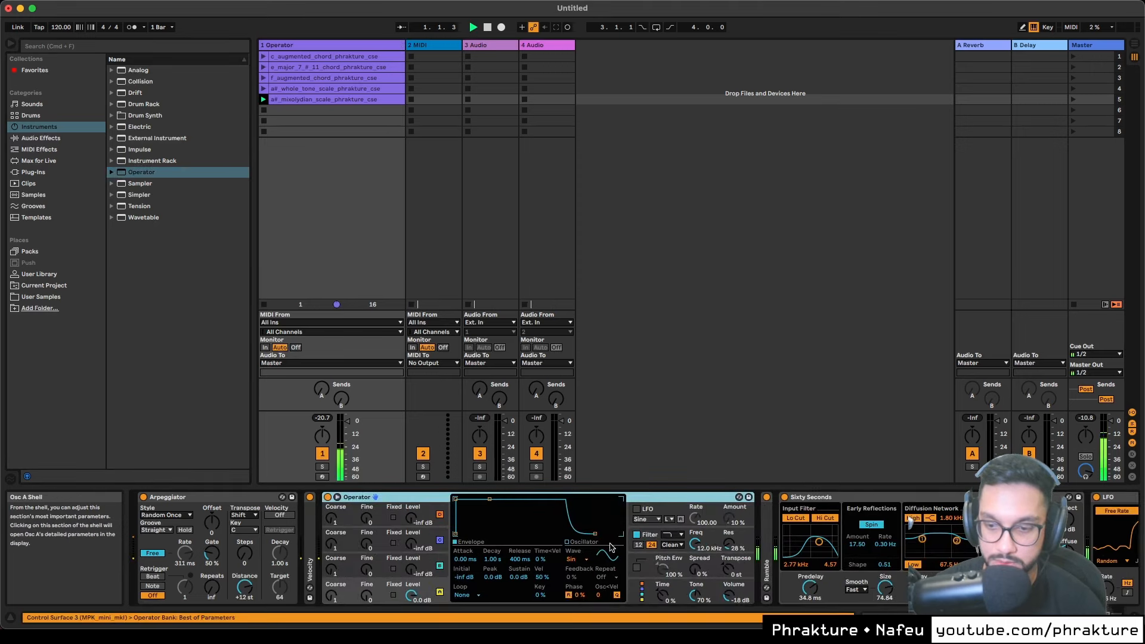
{"action": "left_click_drag", "start_coordinate": [489, 498], "coordinate": [479, 533]}
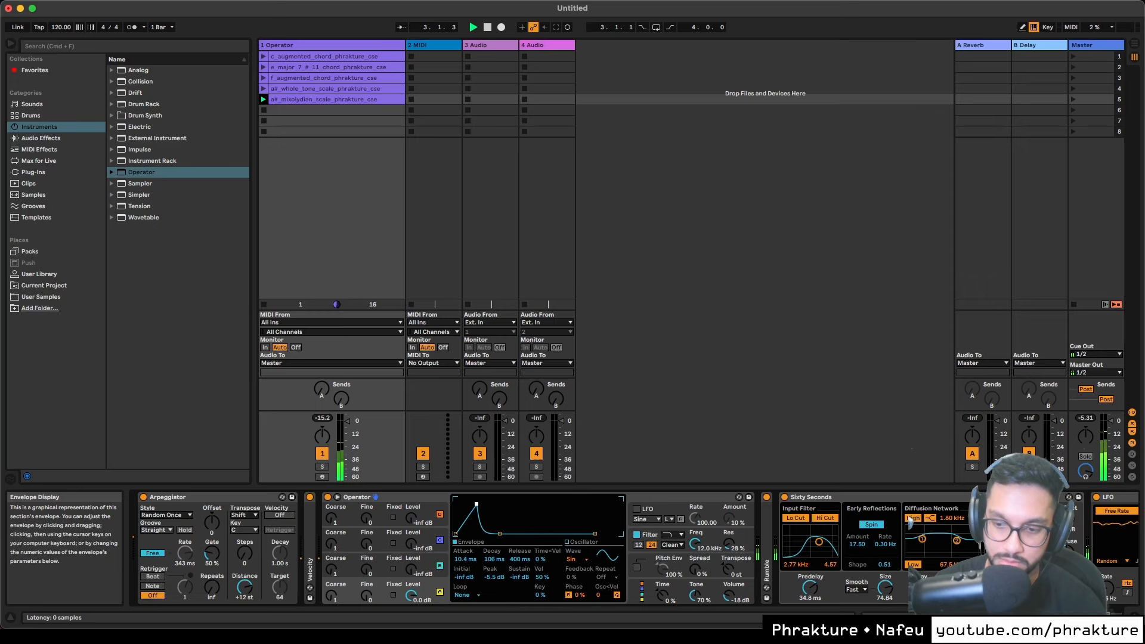
{"action": "left_click_drag", "start_coordinate": [476, 504], "coordinate": [468, 502]}
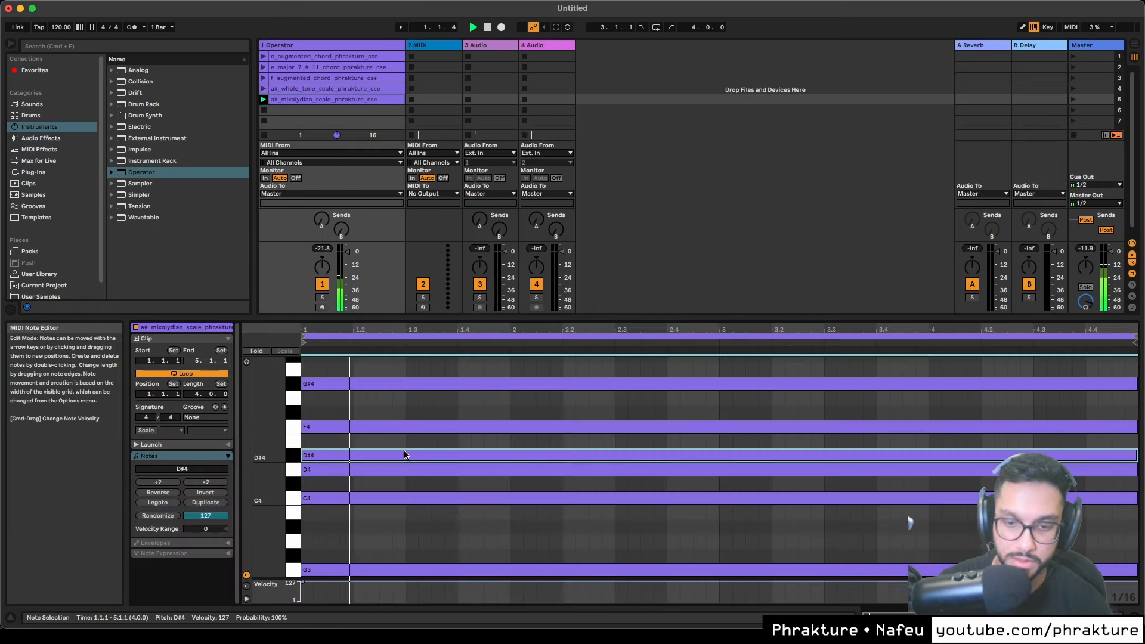
Reshape Operator's oscillator envelope to an attack of about 6.11 ms and a decay of about 719 ms
{"action": "key", "text": "shift+Tab"}
{"action": "left_click_drag", "start_coordinate": [498, 514], "coordinate": [473, 511]}
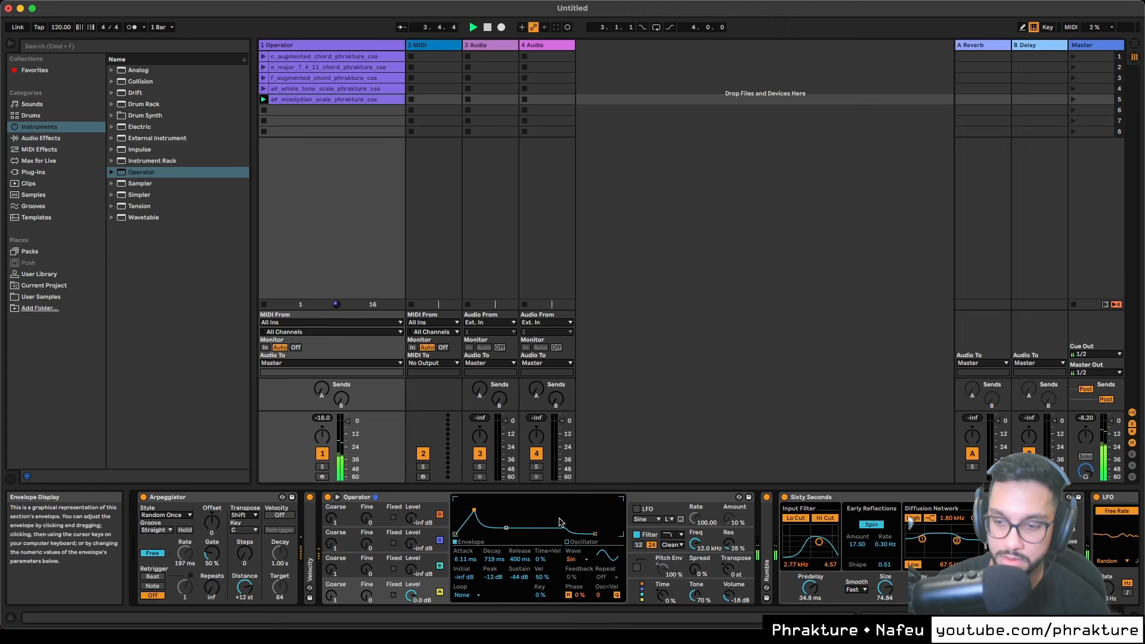
{"action": "left_click", "coordinate": [767, 508]}
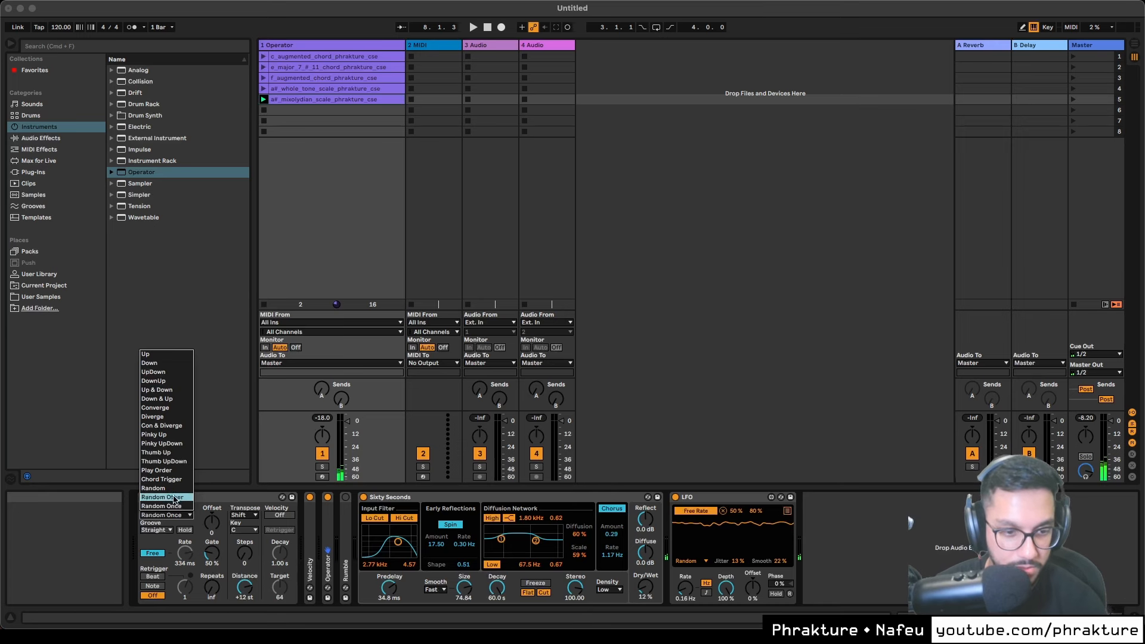
Set the Arpeggiator's style to Random and its gate to 105%, and raise the LFO's minimum range to about 63%
{"action": "left_click", "coordinate": [149, 487]}
{"action": "key", "text": "space"}
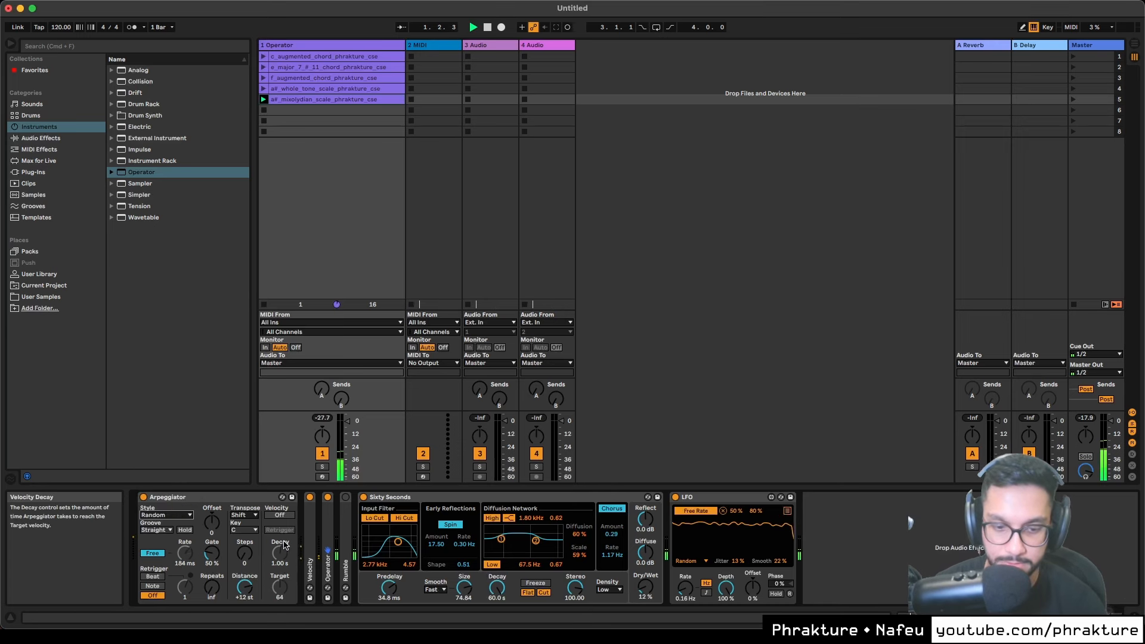
{"action": "left_click_drag", "start_coordinate": [212, 553], "coordinate": [212, 541]}
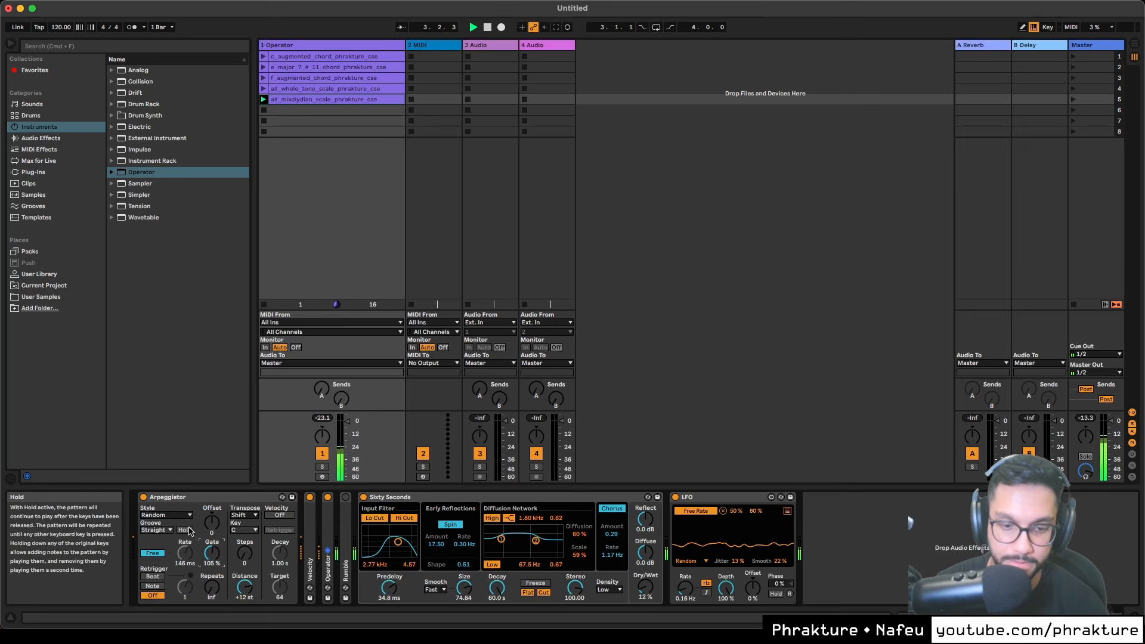
{"action": "left_click_drag", "start_coordinate": [735, 511], "coordinate": [736, 503]}
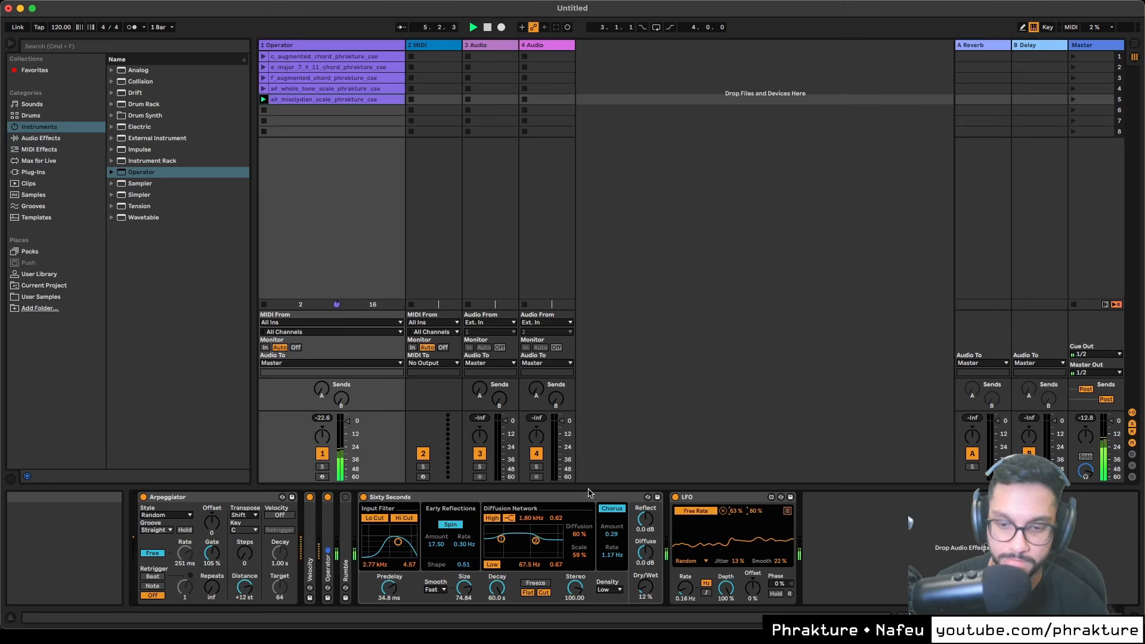
Insert the SaltyGrain VST plug-in before Sixty Seconds on the Operator track and resume playback
{"action": "left_click", "coordinate": [119, 127]}
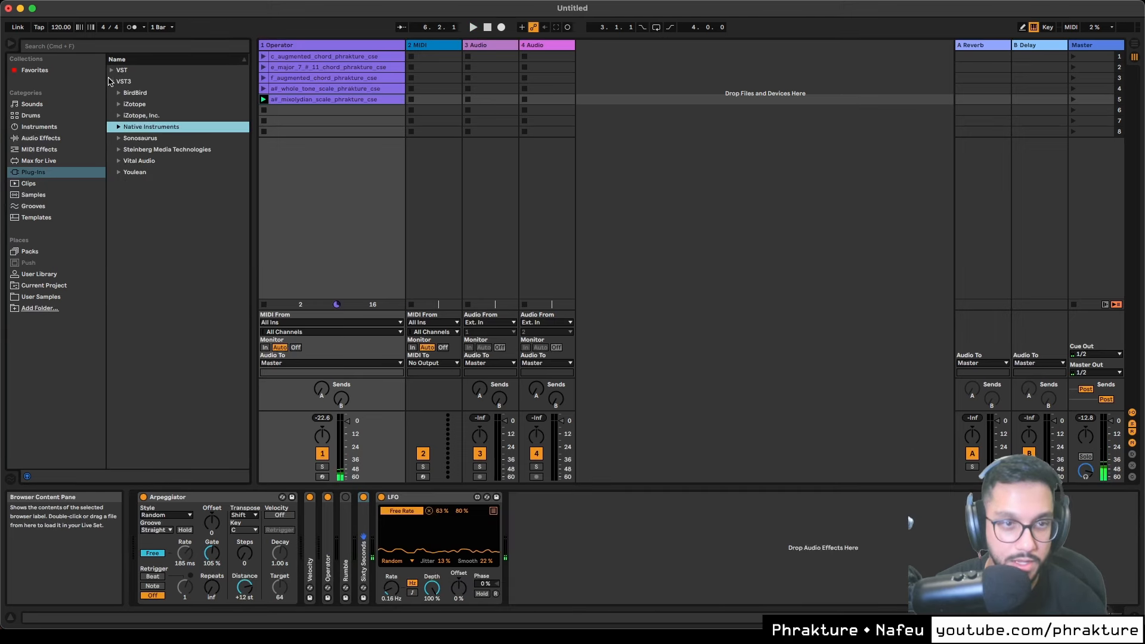
{"action": "left_click", "coordinate": [110, 81]}
{"action": "left_click", "coordinate": [112, 70]}
{"action": "left_click", "coordinate": [157, 93]}
{"action": "left_click_drag", "start_coordinate": [391, 548], "coordinate": [379, 547]}
{"action": "key", "text": "space"}
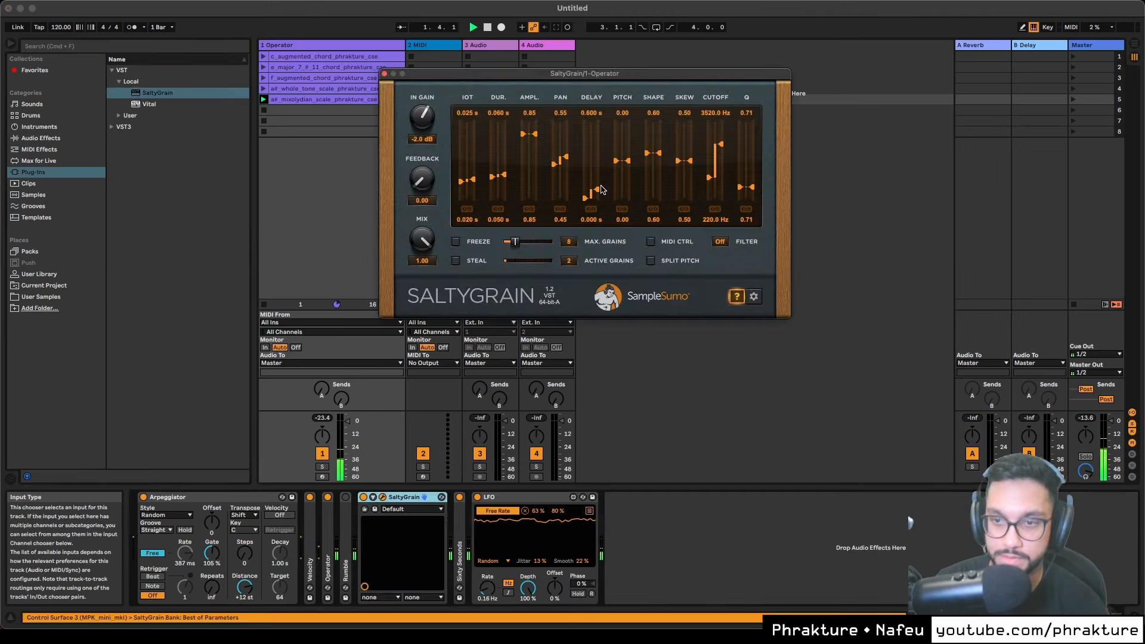
Set SaltyGrain's mix to about 0.73, its delay range to 0.305–0.800 s, and its minimum amplitude to 0.66
{"action": "left_click_drag", "start_coordinate": [429, 242], "coordinate": [430, 273]}
{"action": "left_click", "coordinate": [598, 191]}
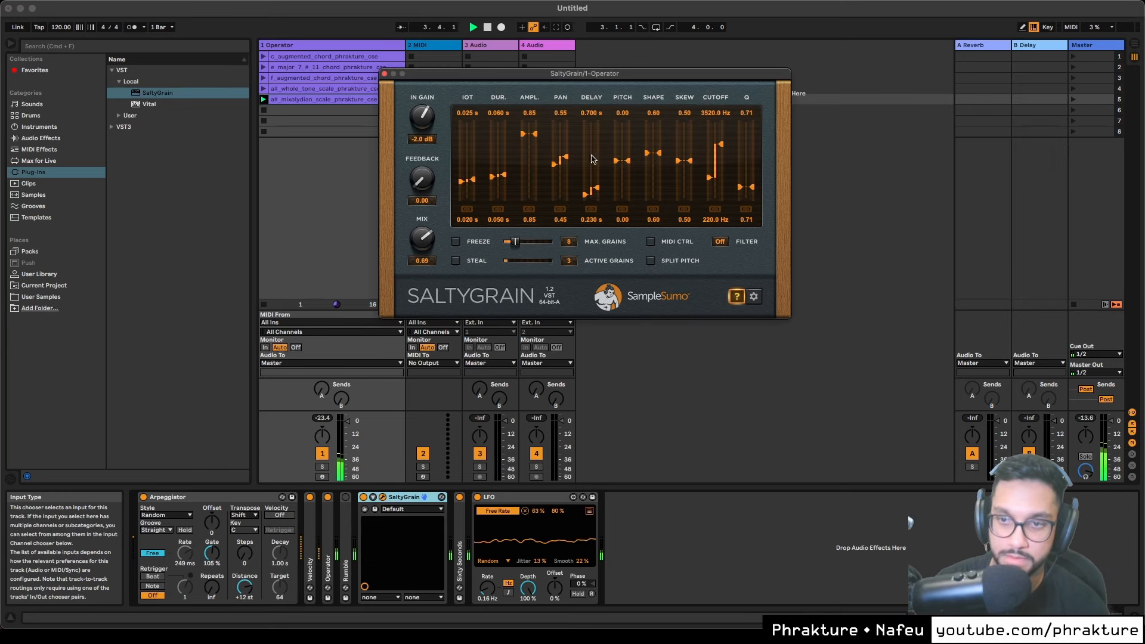
{"action": "left_click_drag", "start_coordinate": [535, 139], "coordinate": [523, 150]}
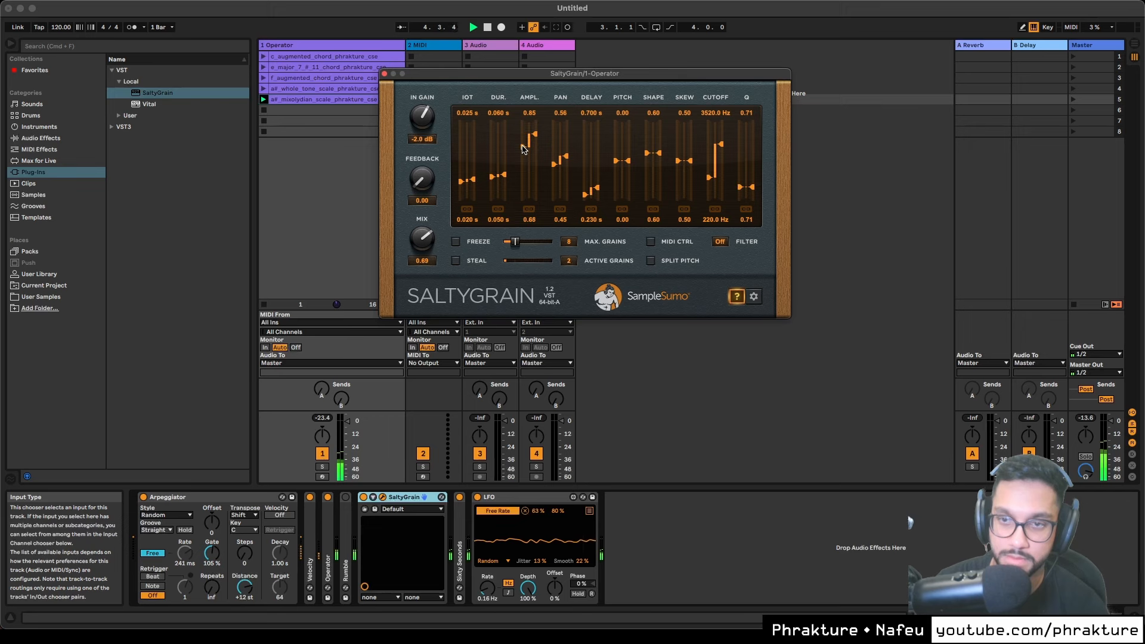
{"action": "left_click", "coordinate": [585, 192]}
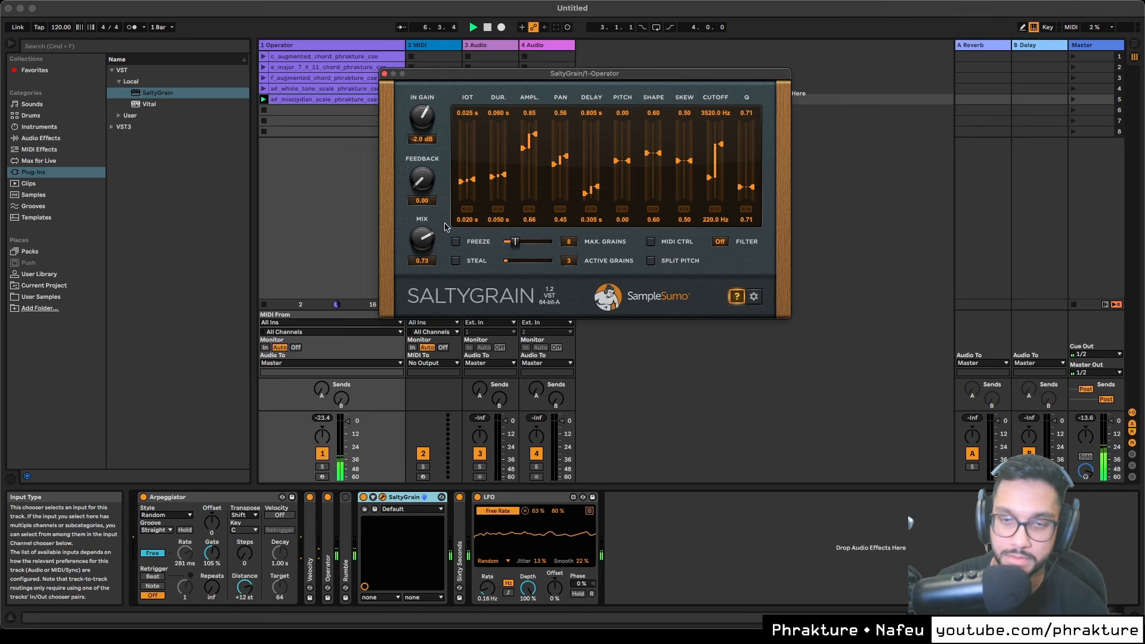
Close the SaltyGrain window and raise the dry/wet mix of the Sixty Seconds reverb
{"action": "left_click", "coordinate": [384, 74]}
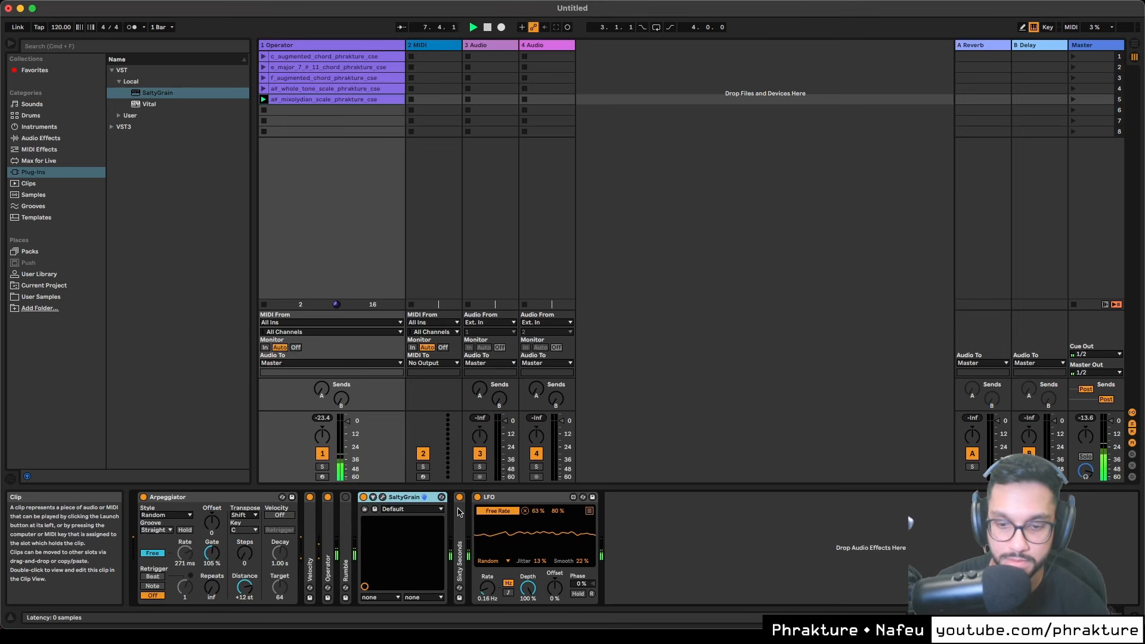
{"action": "double_click", "coordinate": [460, 513]}
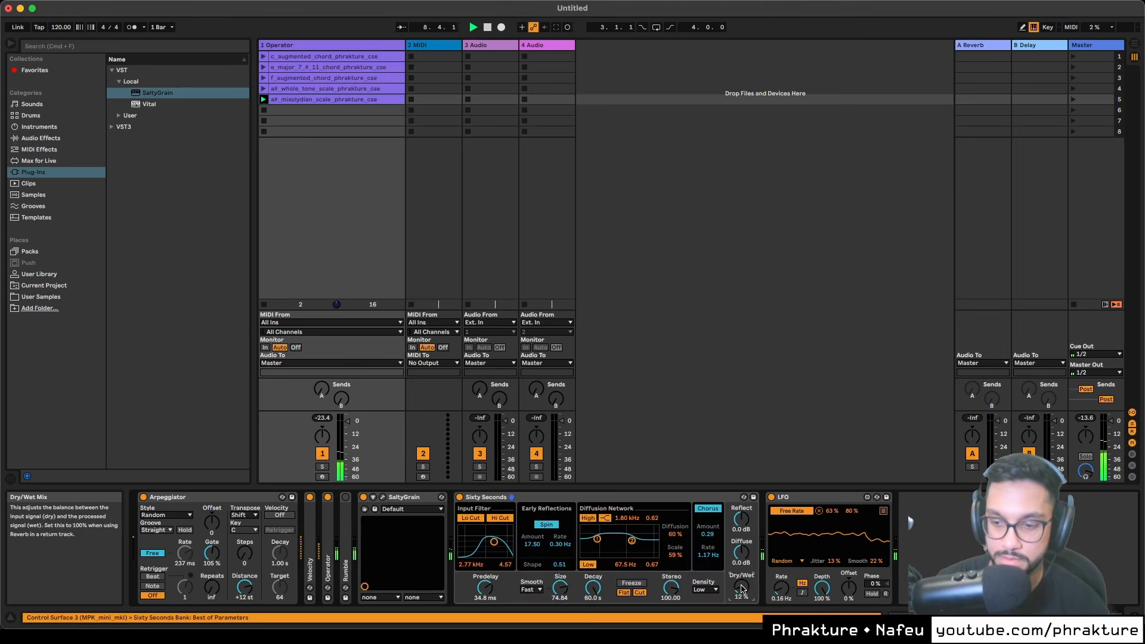
{"action": "left_click_drag", "start_coordinate": [742, 586], "coordinate": [742, 568]}
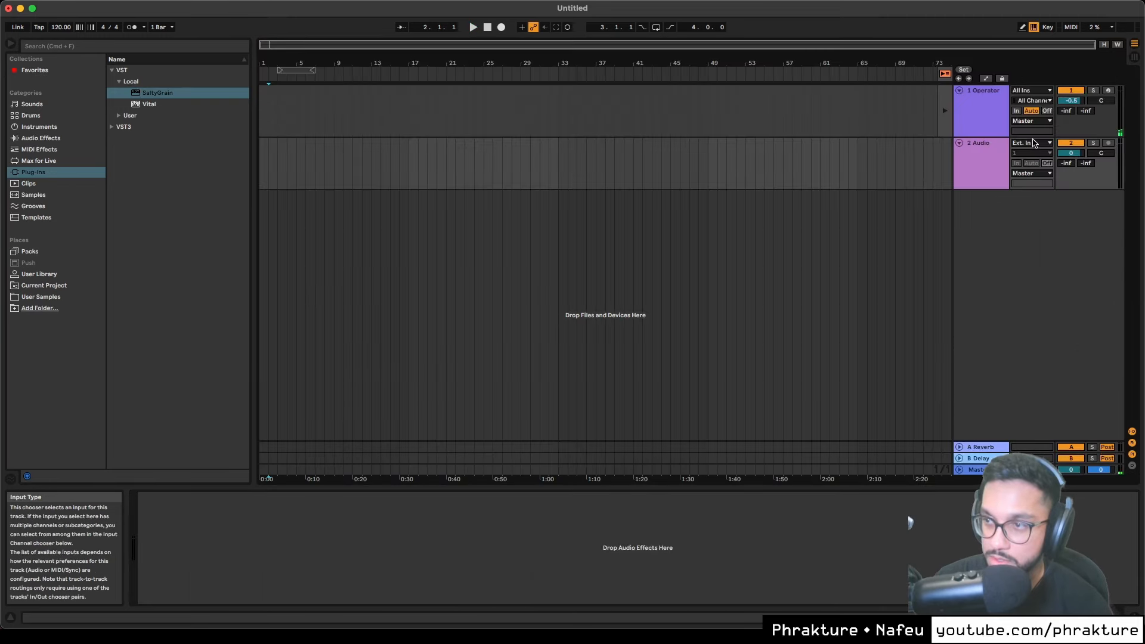
Route 1-Operator into the audio track's input and record it into the arrangement from bar 1
{"action": "left_click", "coordinate": [1030, 143]}
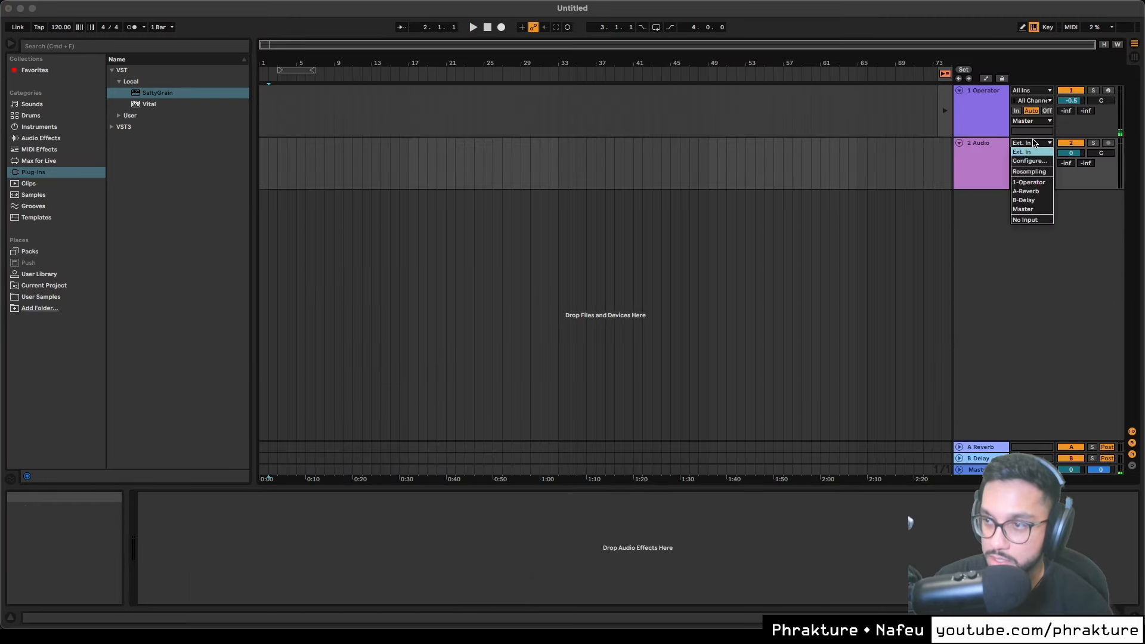
{"action": "left_click", "coordinate": [1030, 183]}
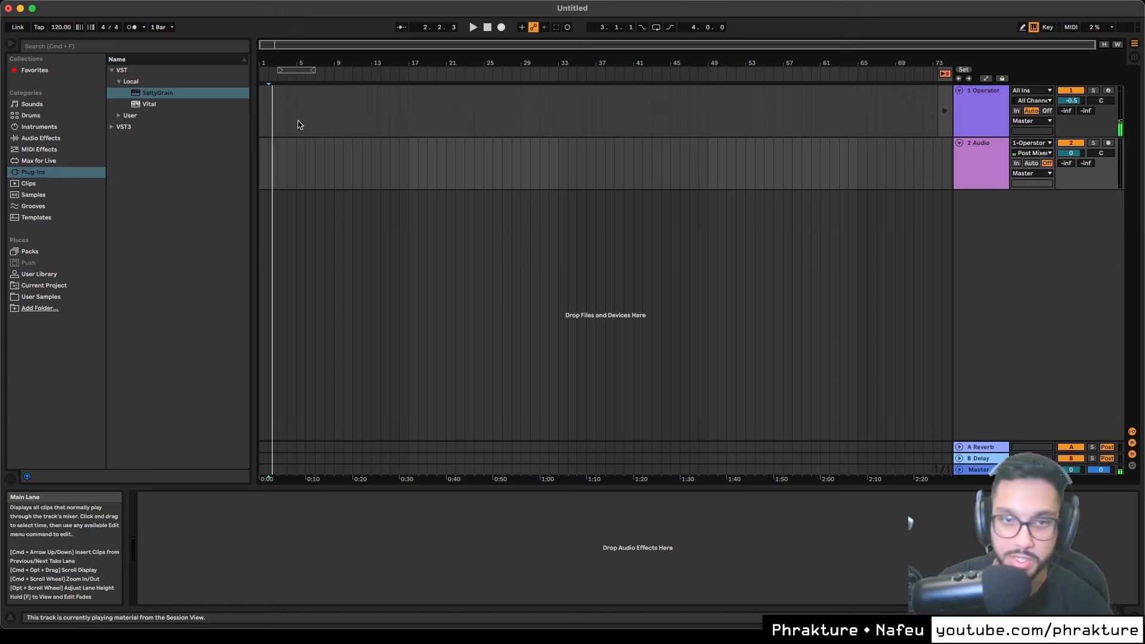
{"action": "left_click", "coordinate": [261, 157]}
{"action": "key", "text": "F9"}
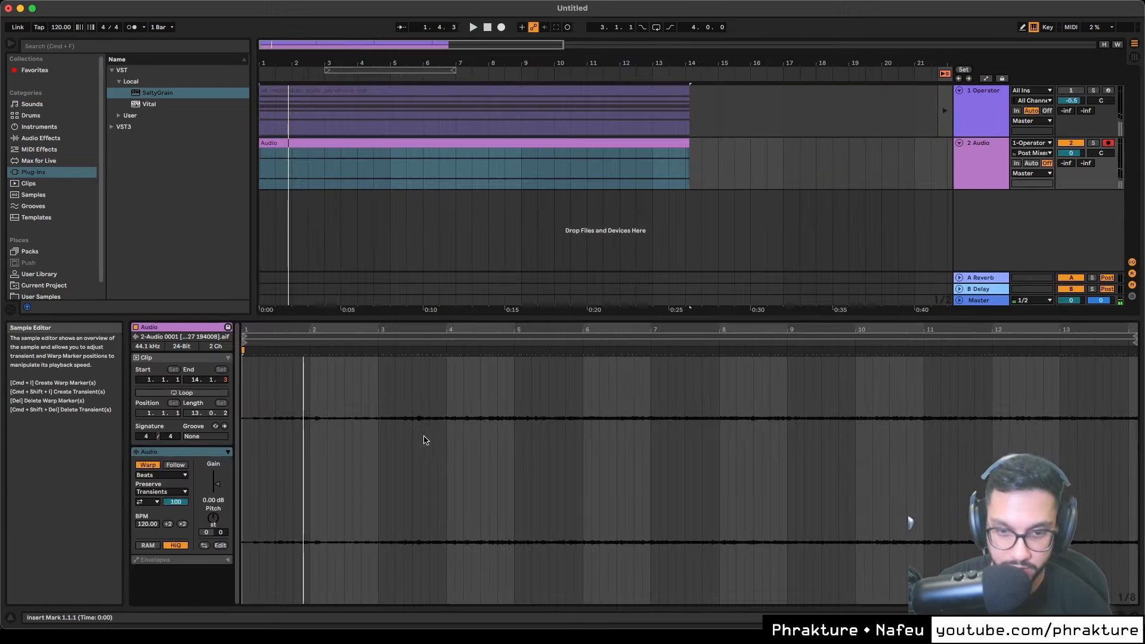
Turn off warping for the recorded audio clip, raise its gain to about 11.7 dB, and play it
{"action": "left_click", "coordinate": [149, 467]}
{"action": "left_click_drag", "start_coordinate": [217, 484], "coordinate": [218, 483]}
{"action": "key", "text": "space"}
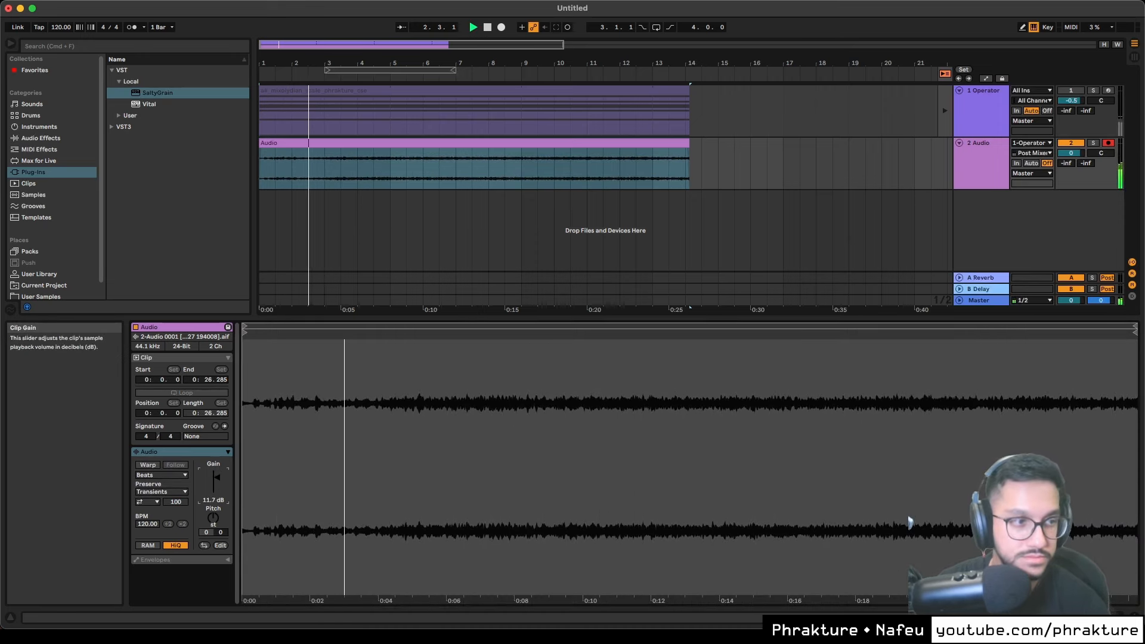
Transpose the recorded audio clip down 9 semitones and lower its gain to about 6.89 dB
{"action": "key", "text": "space"}
{"action": "left_click_drag", "start_coordinate": [206, 532], "coordinate": [206, 536]}
{"action": "left_click_drag", "start_coordinate": [206, 537], "coordinate": [207, 539]}
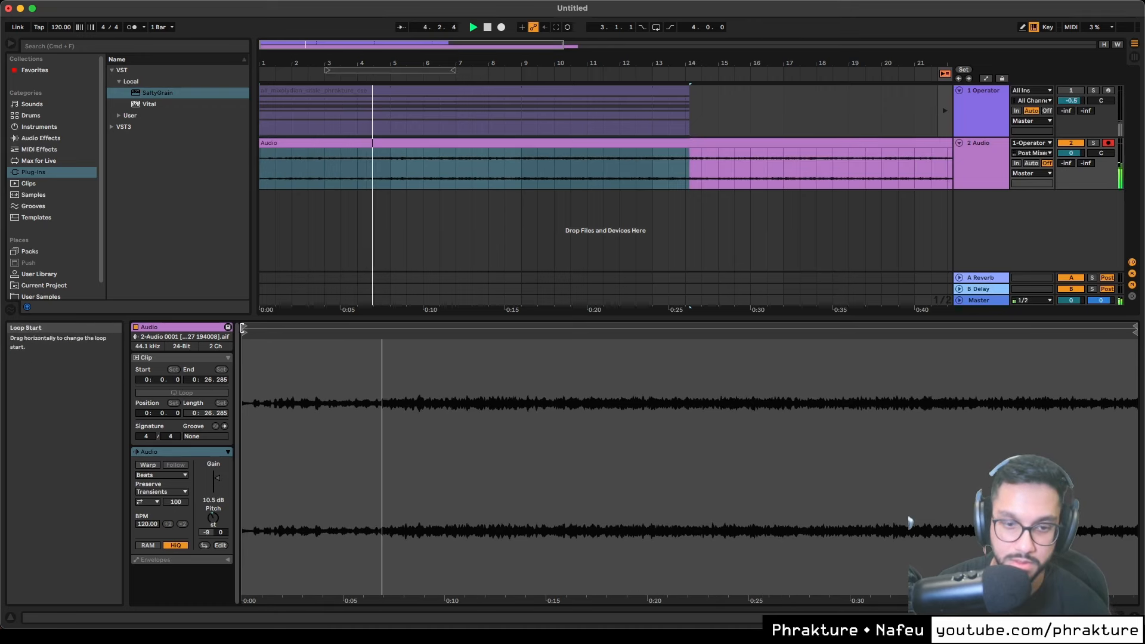
{"action": "left_click_drag", "start_coordinate": [219, 479], "coordinate": [219, 481]}
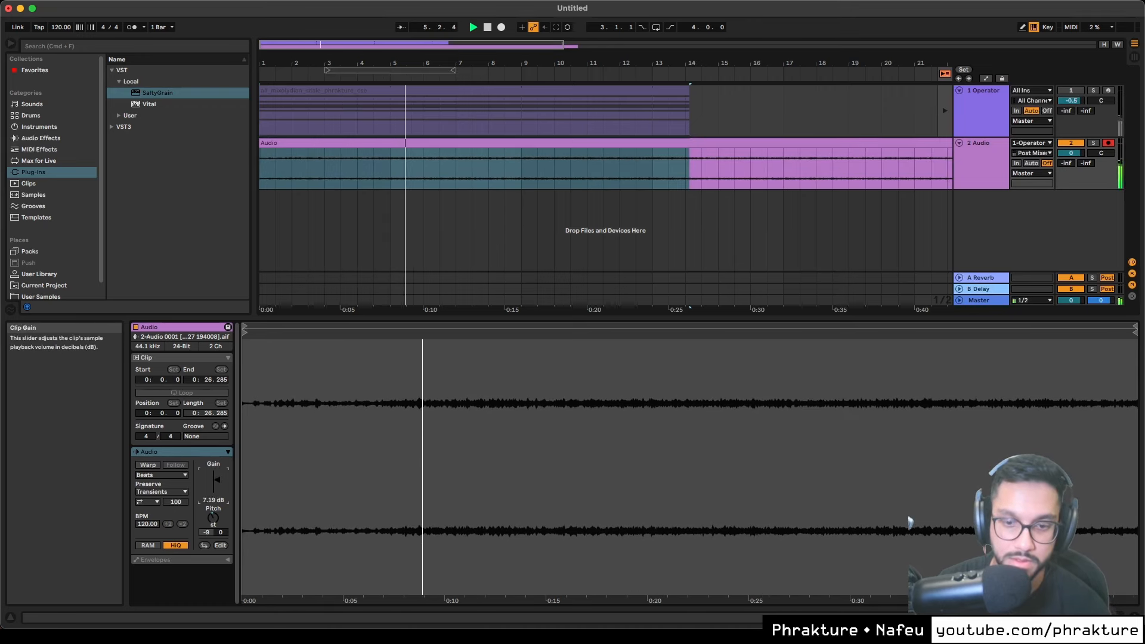
{"action": "key", "text": "space"}
Add EQ Eight to the recorded audio track, cut its low frequencies around 156 Hz, and play the result
{"action": "left_click", "coordinate": [998, 173]}
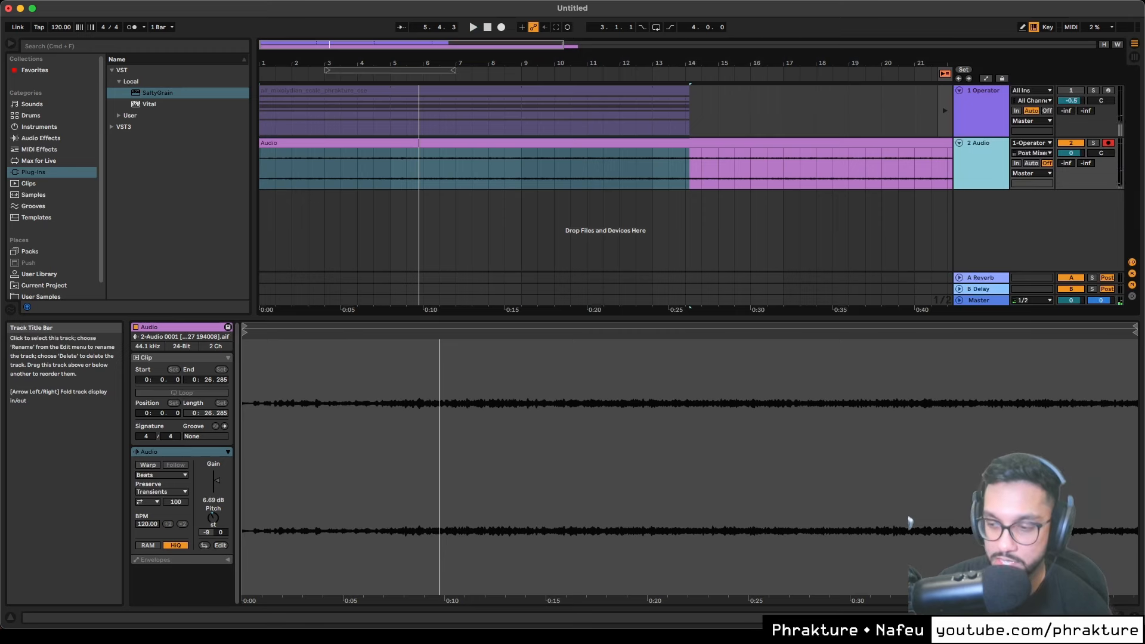
{"action": "left_click", "coordinate": [1084, 617]}
{"action": "left_click", "coordinate": [451, 144]}
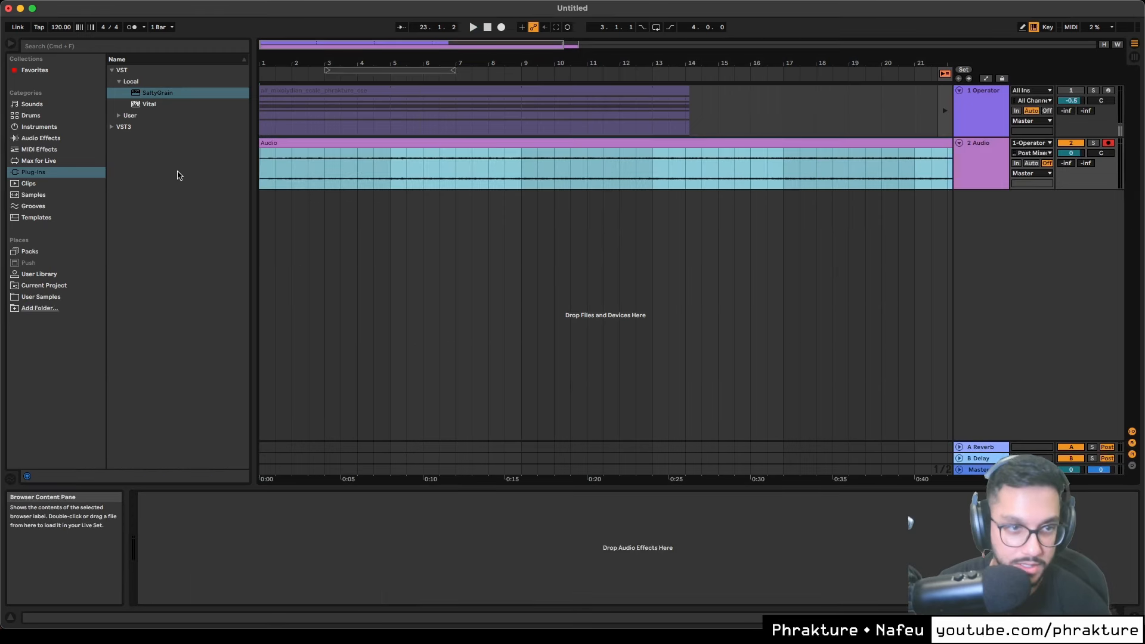
{"action": "left_click", "coordinate": [39, 139]}
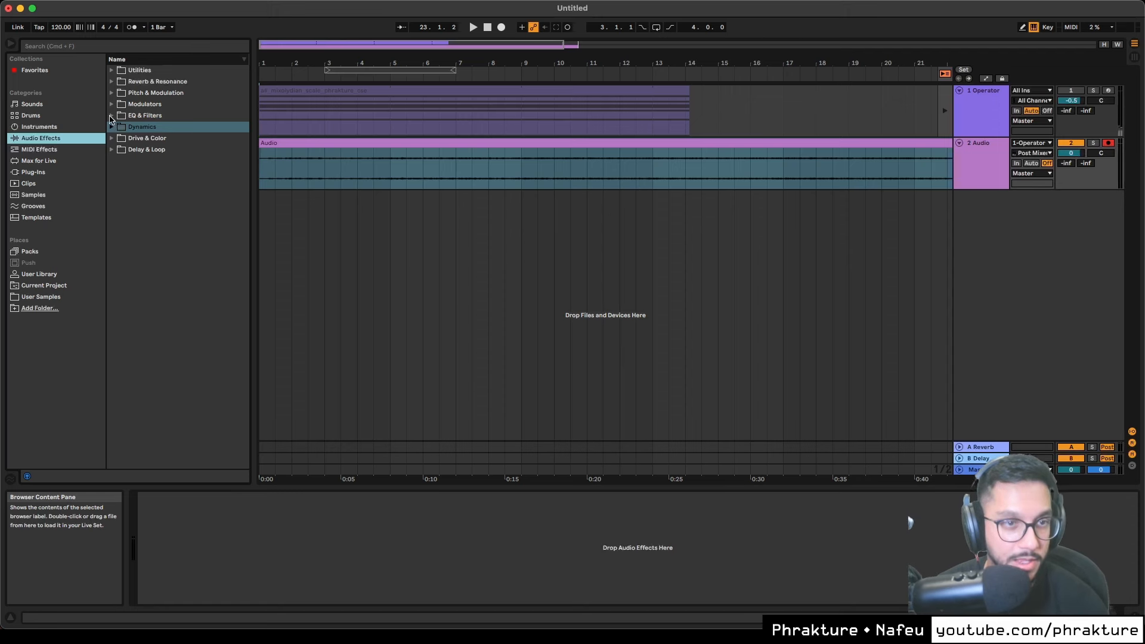
{"action": "left_click", "coordinate": [111, 115]}
{"action": "left_click_drag", "start_coordinate": [147, 138], "coordinate": [335, 524]}
{"action": "left_click_drag", "start_coordinate": [211, 565], "coordinate": [249, 579]}
{"action": "key", "text": "space"}
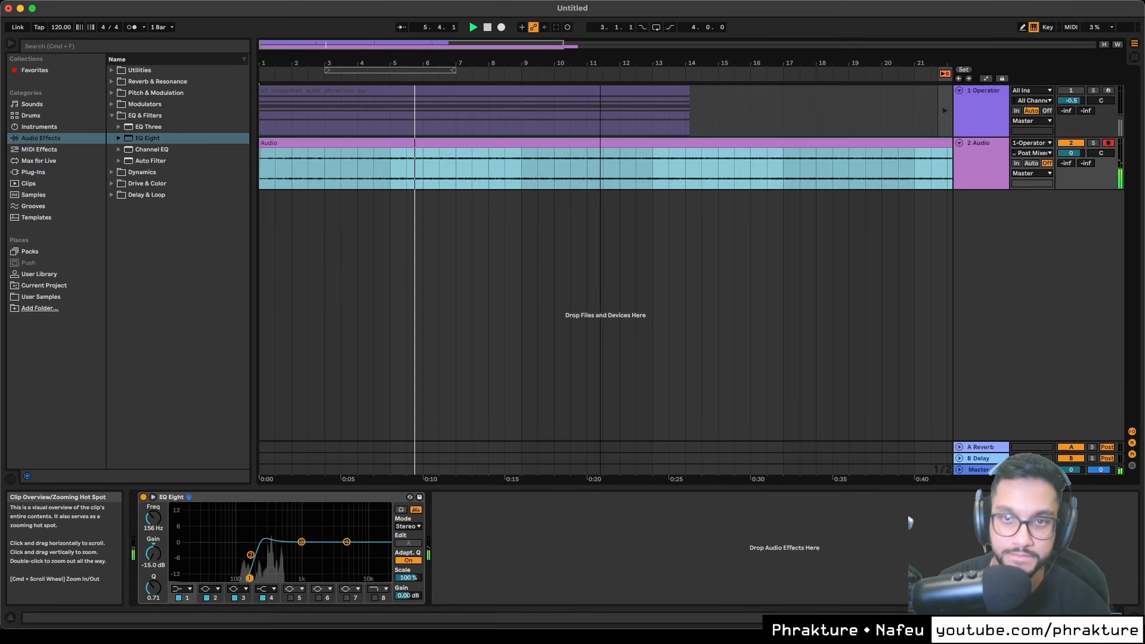
{"action": "left_click", "coordinate": [483, 49]}
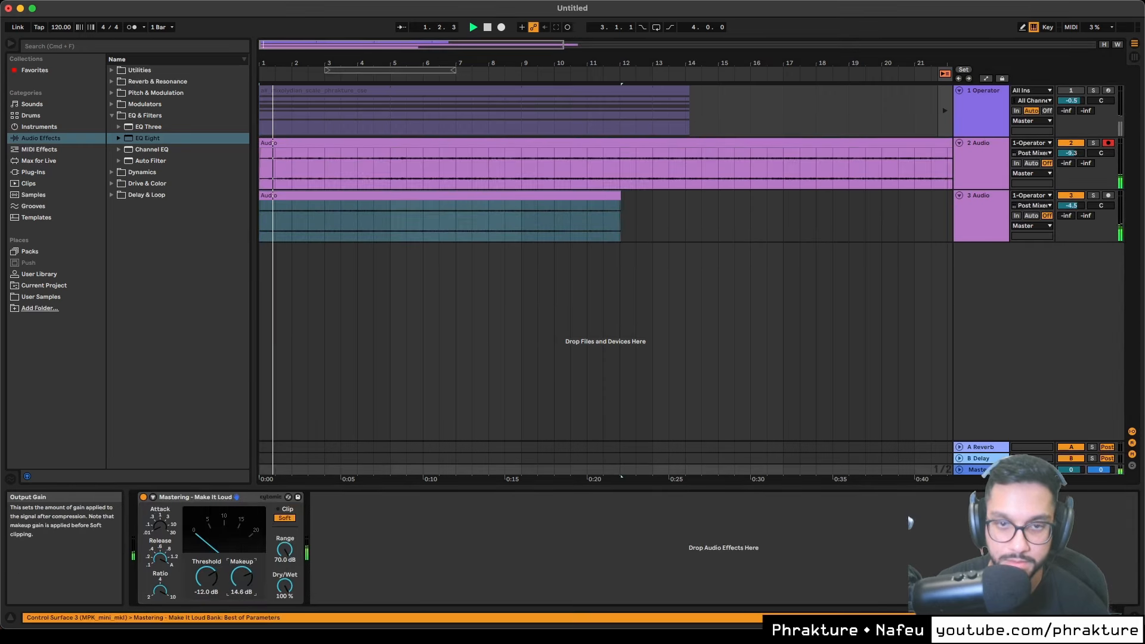
Listen to the two layered audio tracks together and stop playback
{"action": "left_click", "coordinate": [527, 227]}
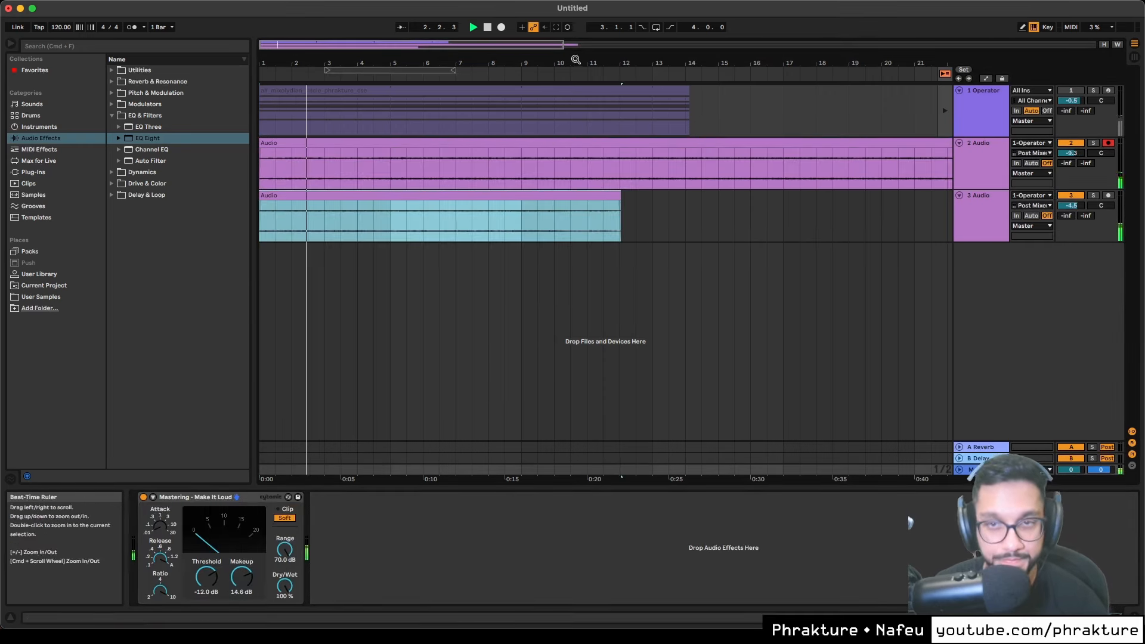
{"action": "left_click", "coordinate": [484, 263]}
{"action": "key", "text": "space"}
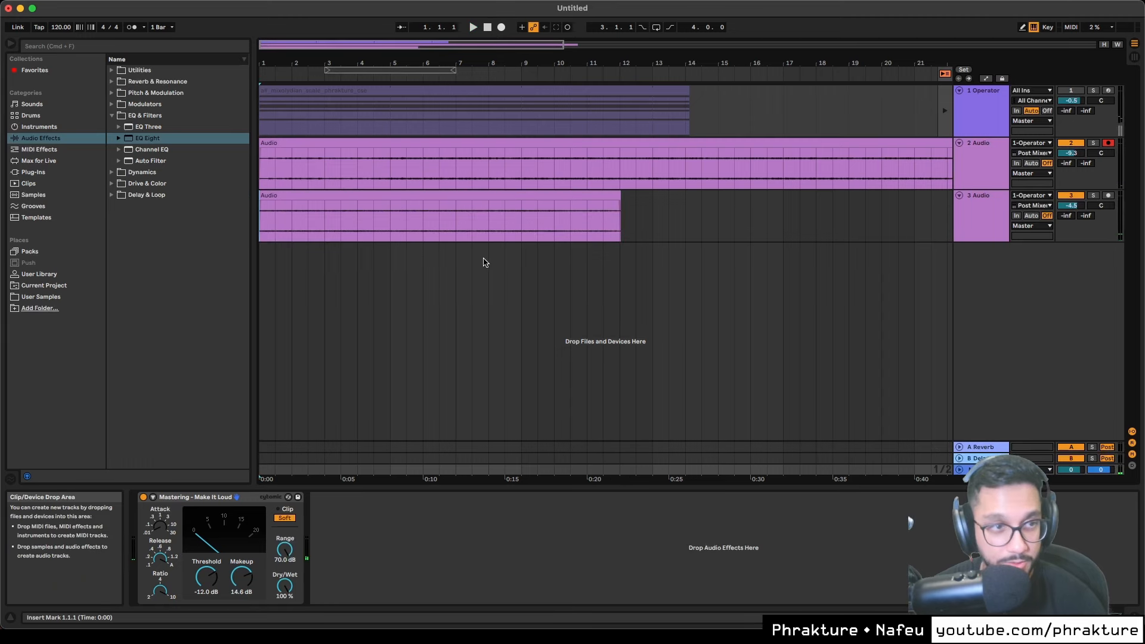
Start a new Live Set
{"action": "left_click", "coordinate": [449, 273]}
{"action": "left_click", "coordinate": [64, 0]}
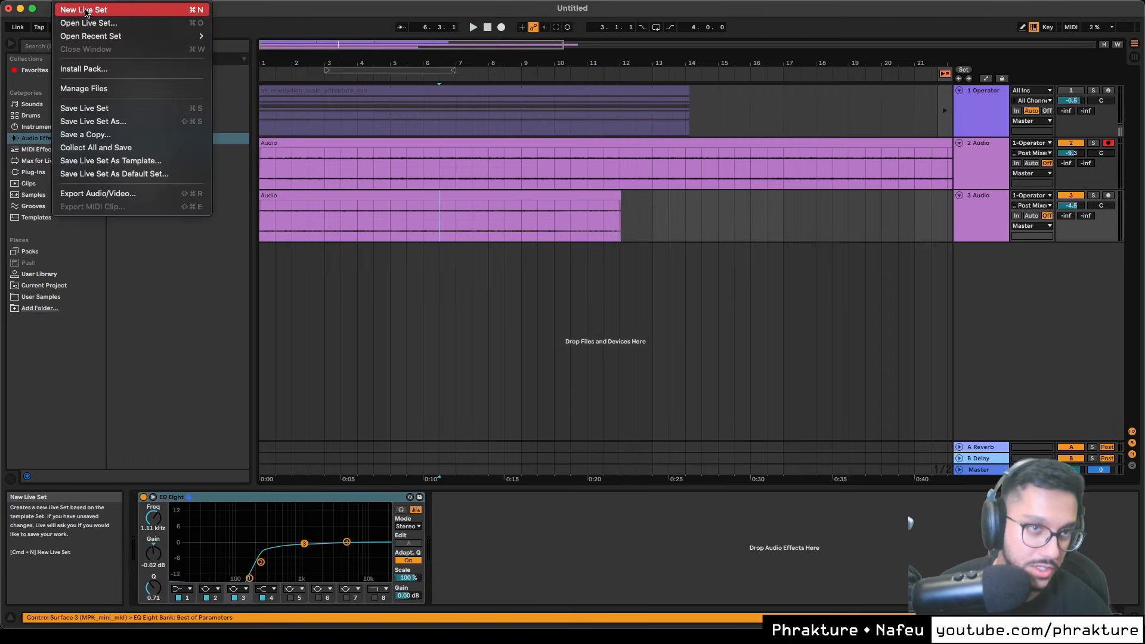
{"action": "left_click", "coordinate": [87, 10]}
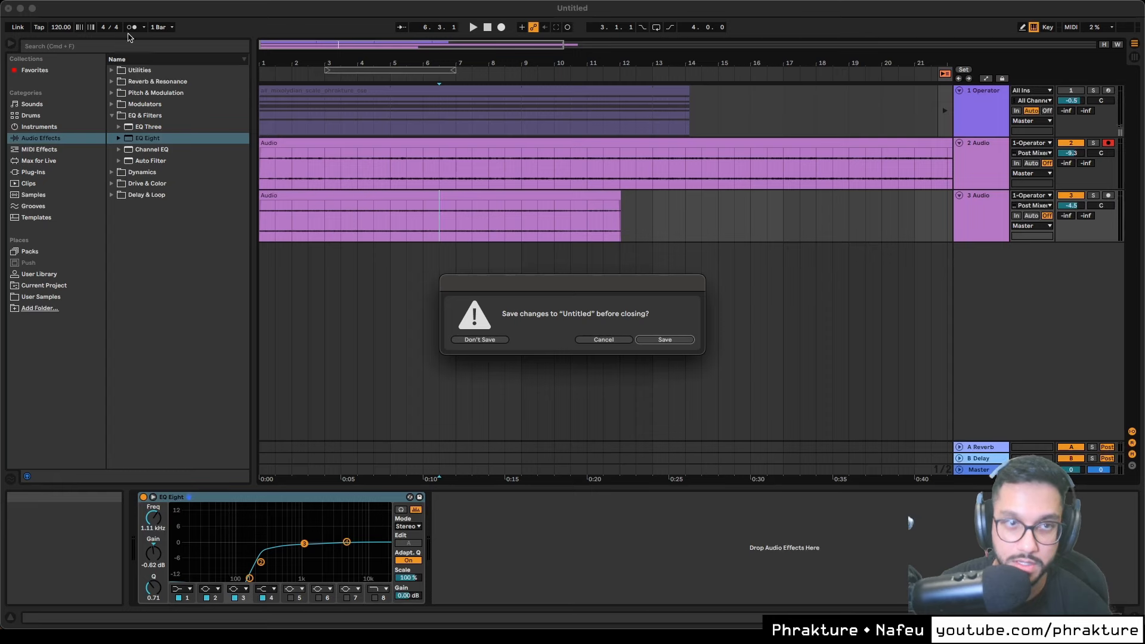
In Phrakture's Chord & Scale Explorer, browse the chords for roots E and F, preview F Minor 11, and download its MIDI file
{"action": "scroll", "coordinate": [857, 271], "scroll_direction": "down", "scroll_amount": 10}
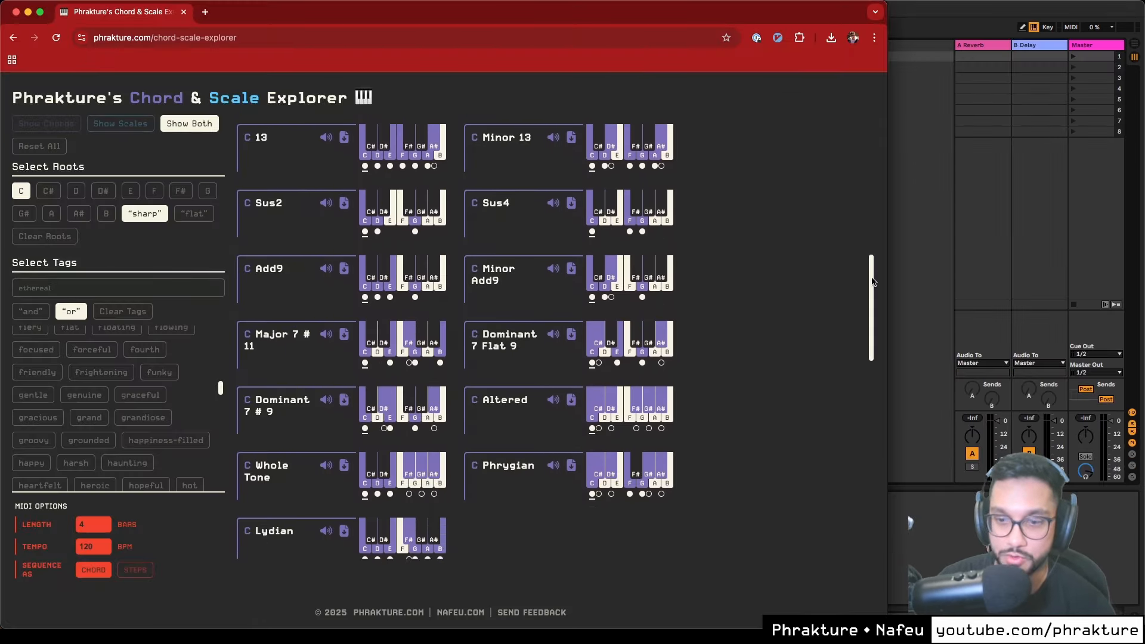
{"action": "scroll", "coordinate": [858, 505], "scroll_direction": "up", "scroll_amount": 15}
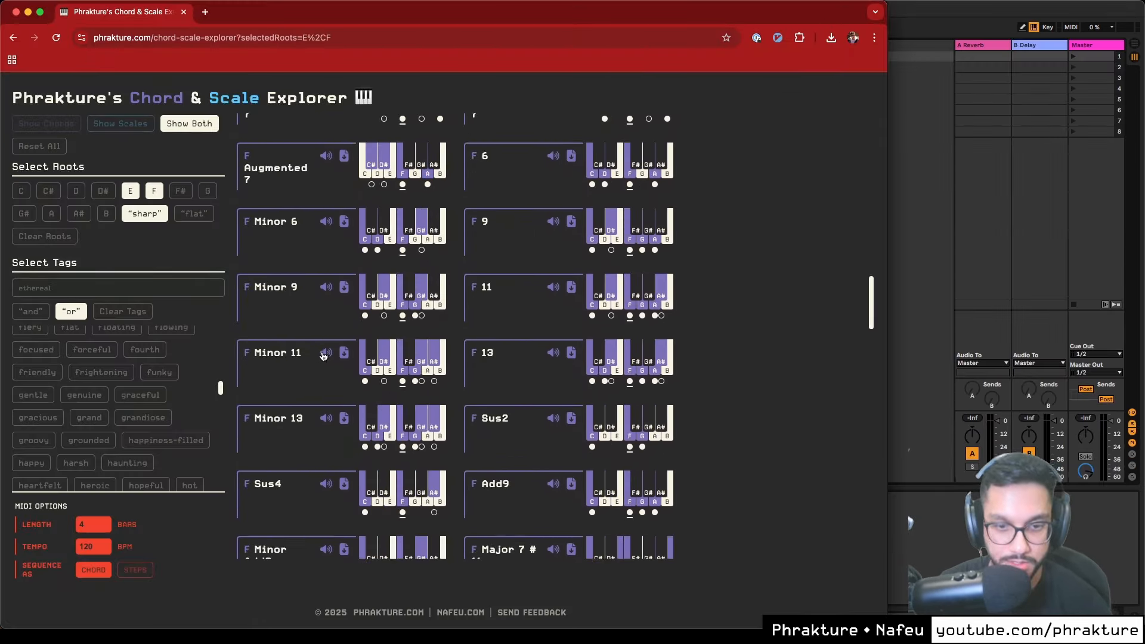
{"action": "left_click", "coordinate": [326, 352]}
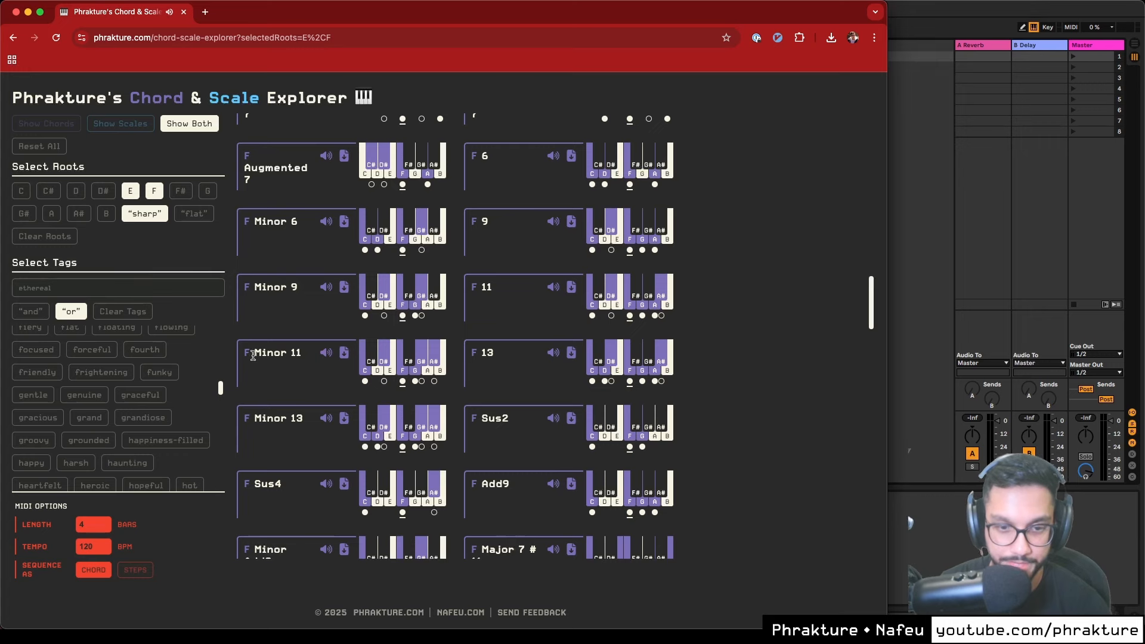
{"action": "left_click", "coordinate": [325, 382]}
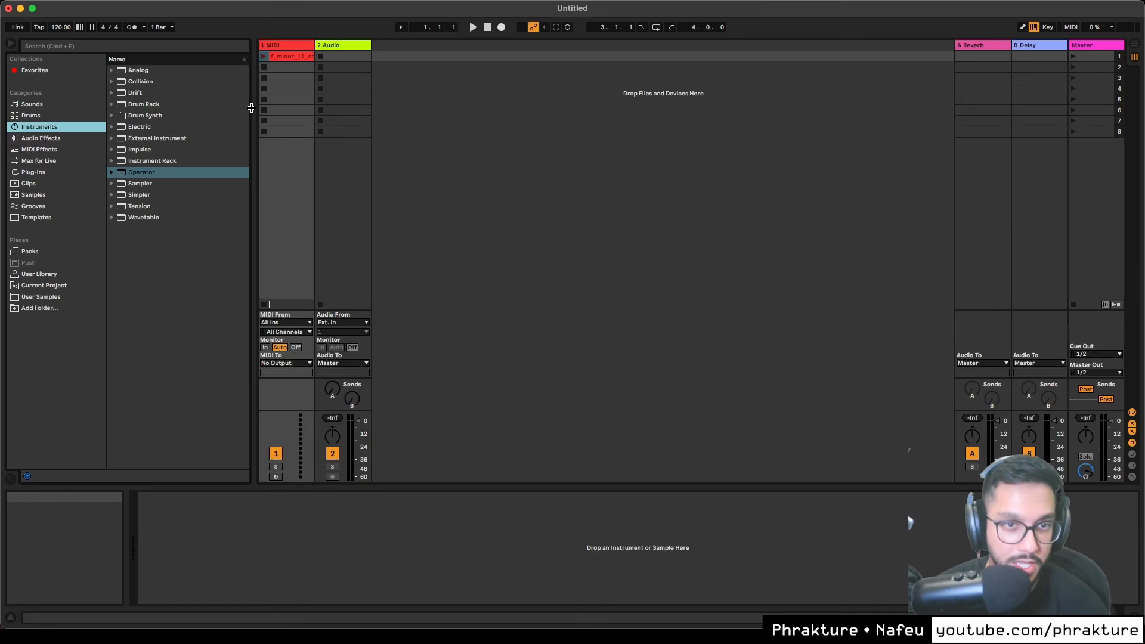
In Ableton Live, load Glockenspiel Tremolo with an Arpeggiator on the F Minor 11 track and set the arpeggiator style to UpDown
{"action": "left_click_drag", "start_coordinate": [251, 109], "coordinate": [298, 114]}
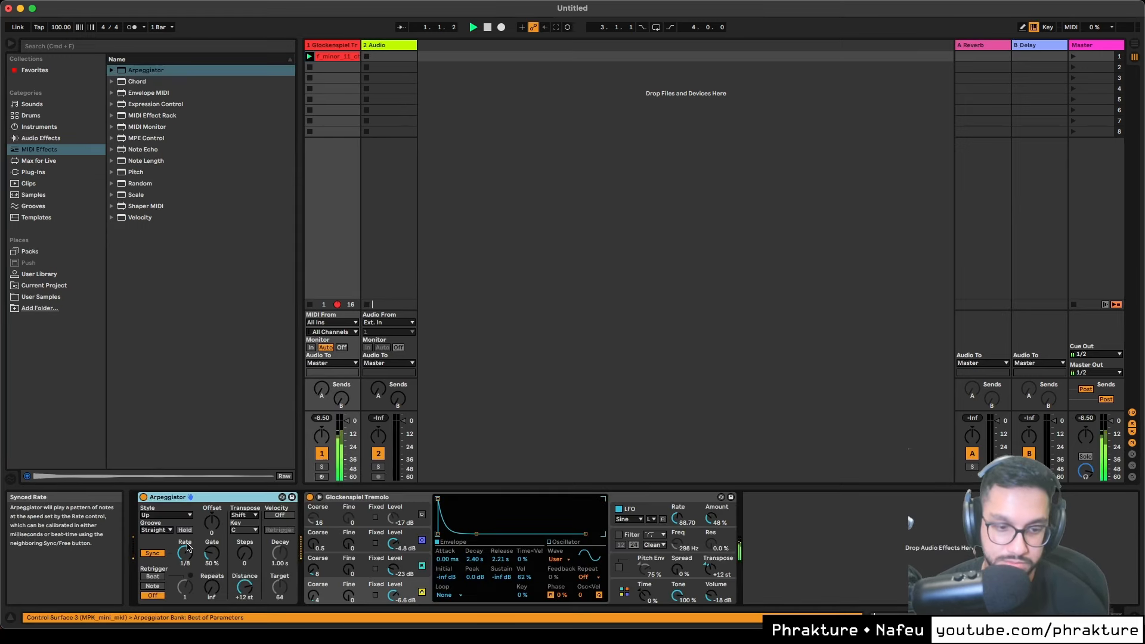
{"action": "left_click", "coordinate": [166, 514]}
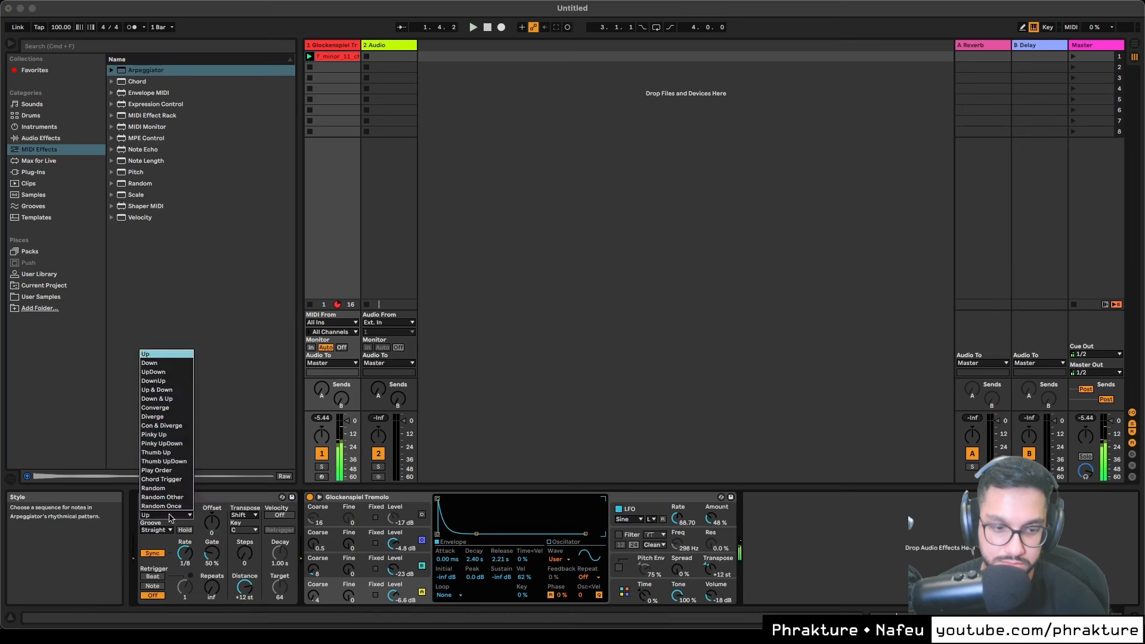
{"action": "left_click", "coordinate": [165, 371]}
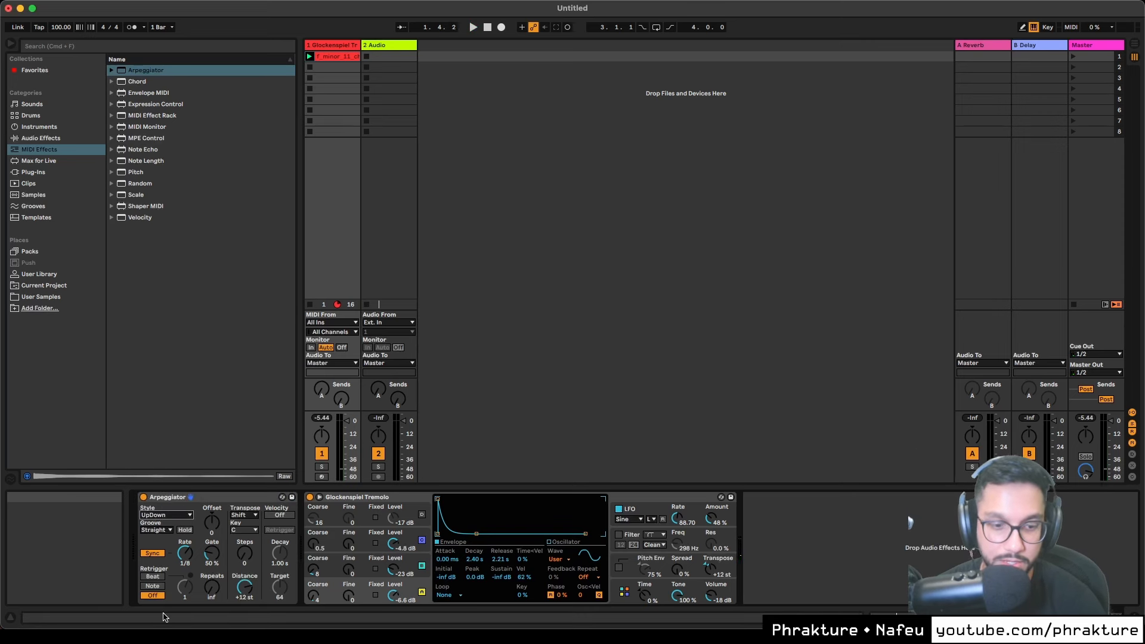
Add the Reaktor 6 FX plug-in after Glockenspiel Tremolo on the MIDI track and close its window once it has loaded
{"action": "key", "text": "space"}
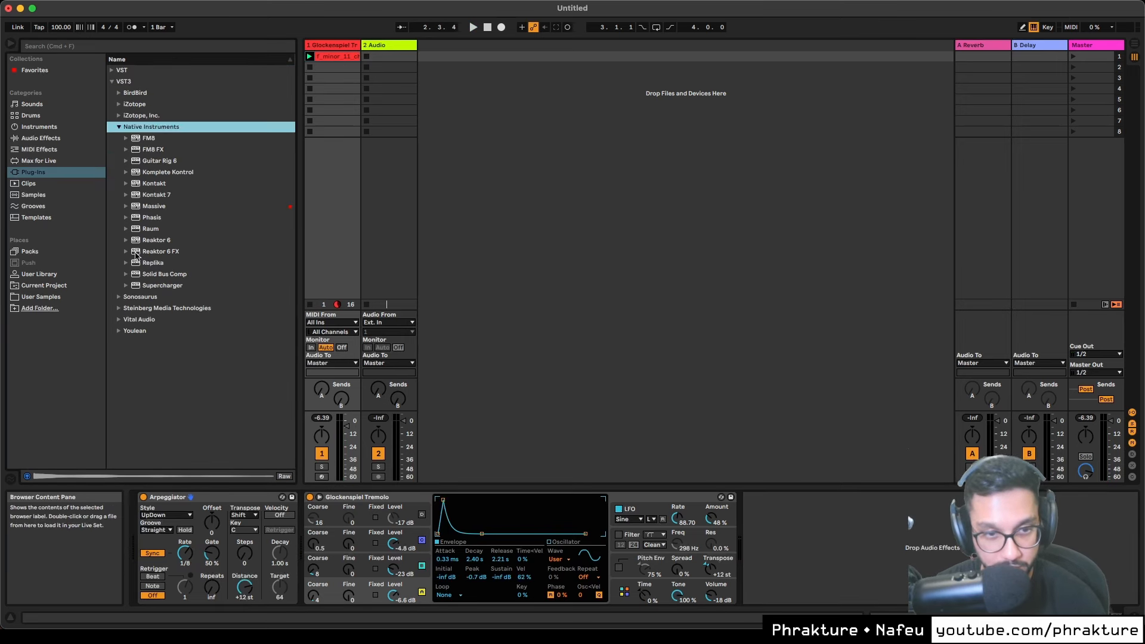
{"action": "left_click", "coordinate": [137, 254]}
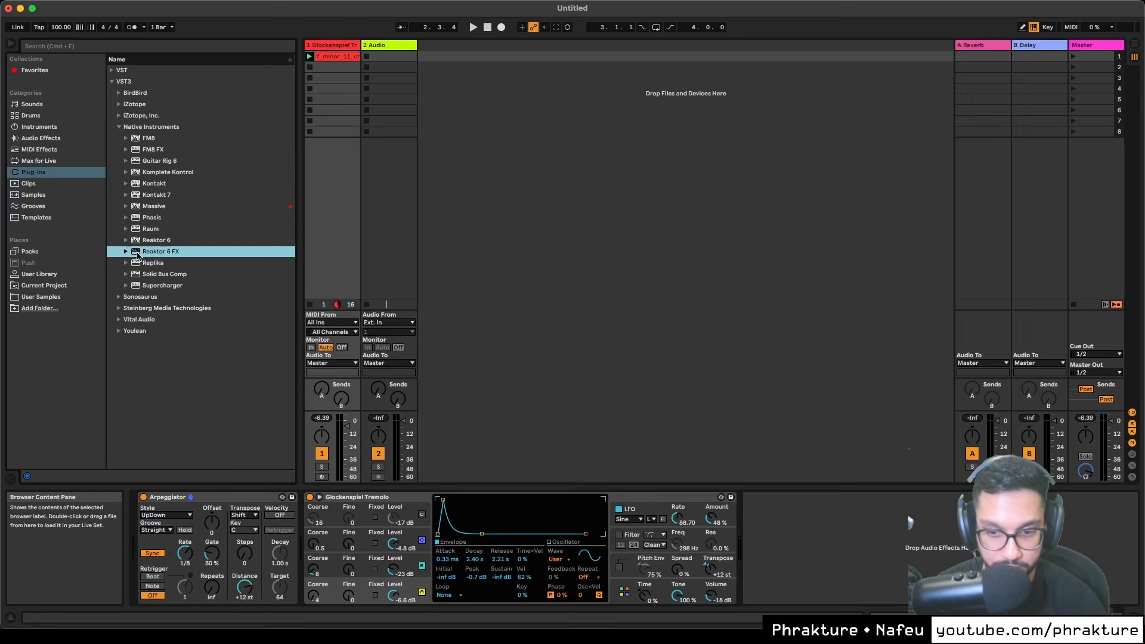
{"action": "left_click_drag", "start_coordinate": [137, 254], "coordinate": [807, 573]}
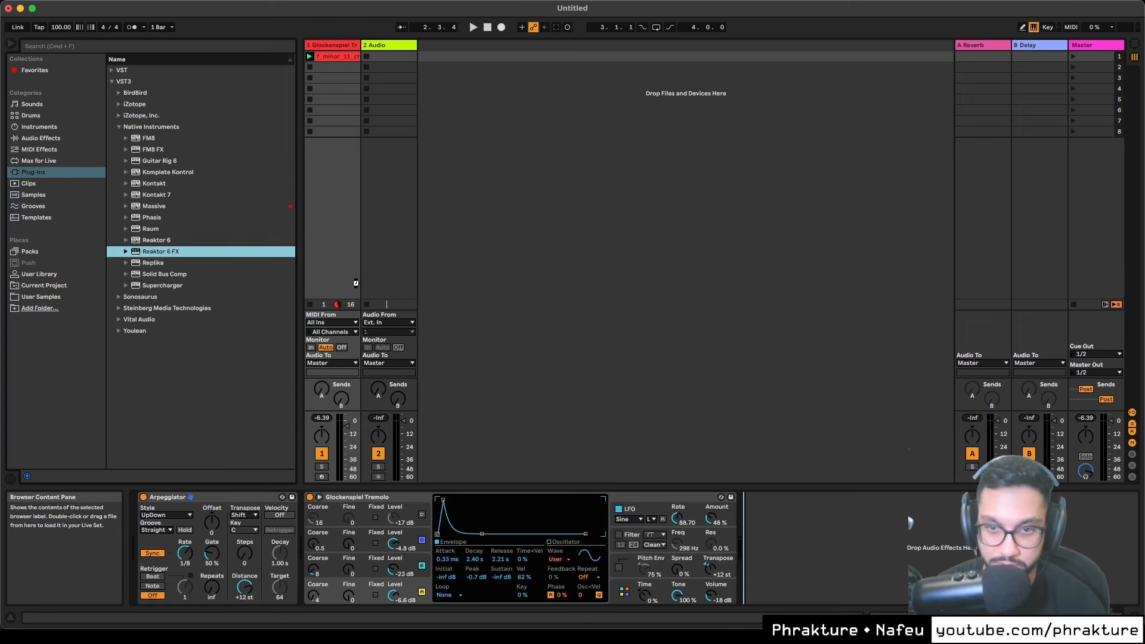
{"action": "left_click_drag", "start_coordinate": [356, 283], "coordinate": [355, 283]}
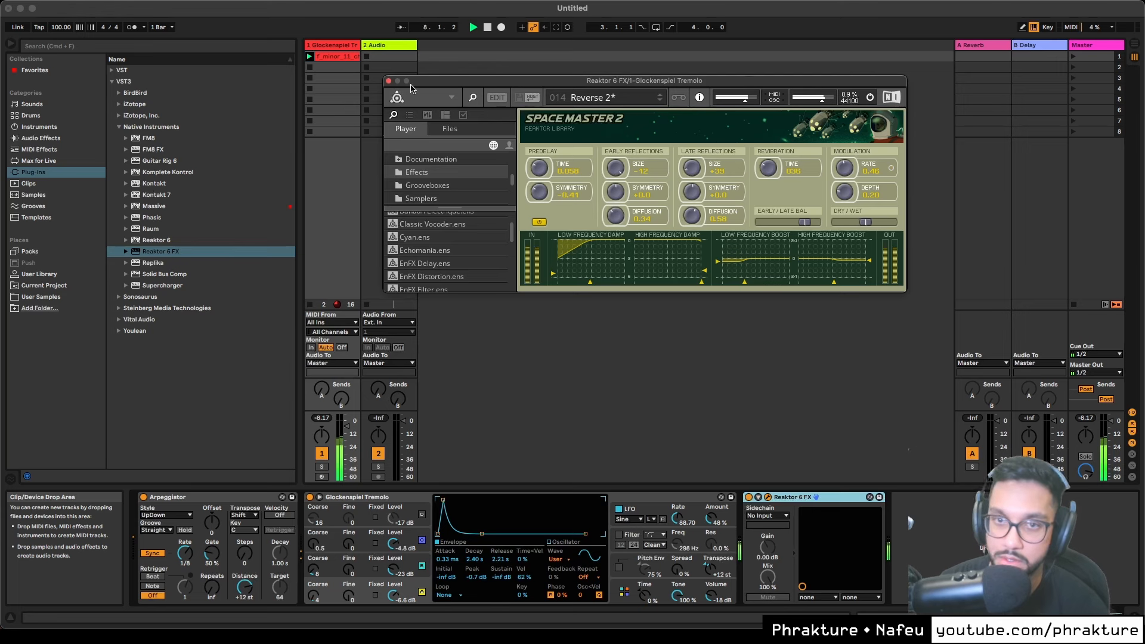
{"action": "left_click", "coordinate": [388, 80]}
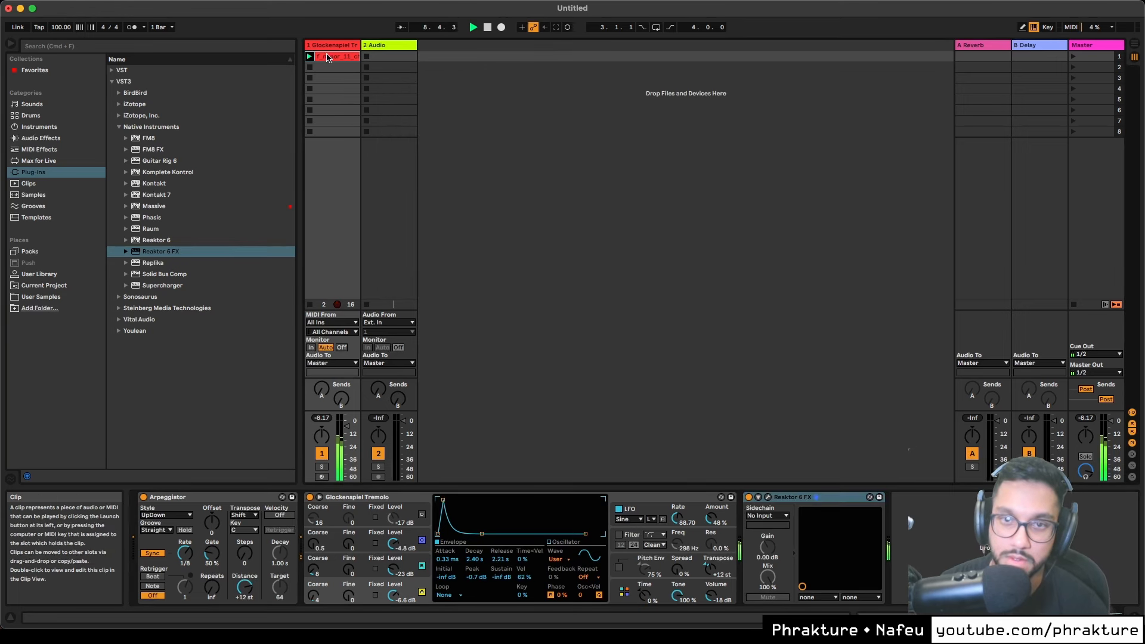
Add the Replika plug-in after Reaktor 6 FX, close its window, and check the F Minor 11 clip's notes
{"action": "key", "text": "Down"}
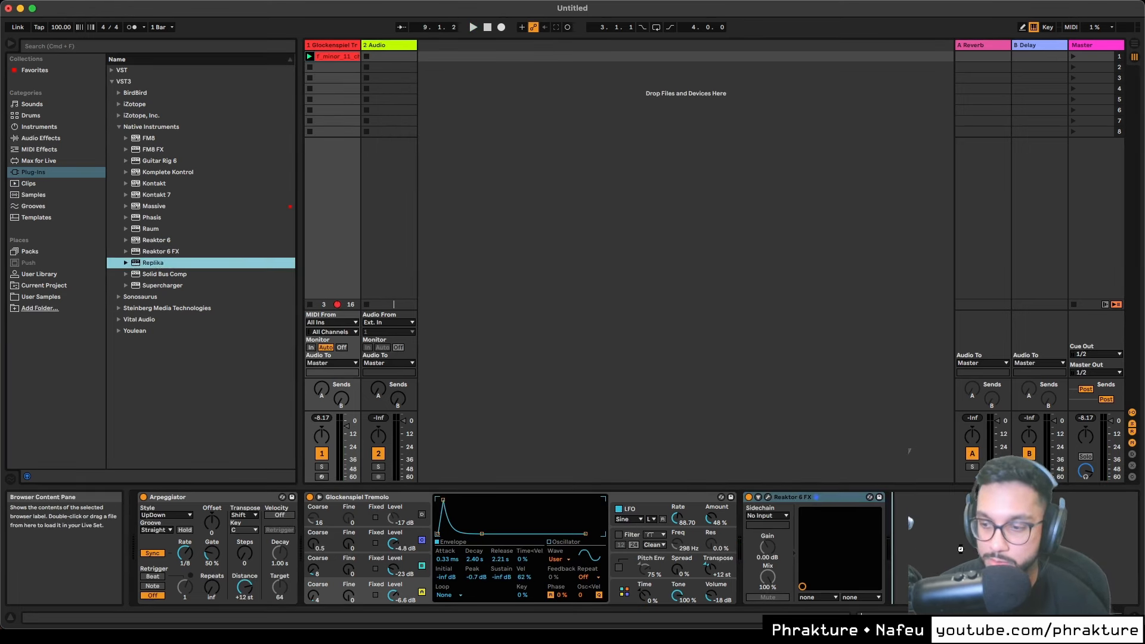
{"action": "left_click_drag", "start_coordinate": [929, 542], "coordinate": [925, 541]}
{"action": "left_click", "coordinate": [391, 87]}
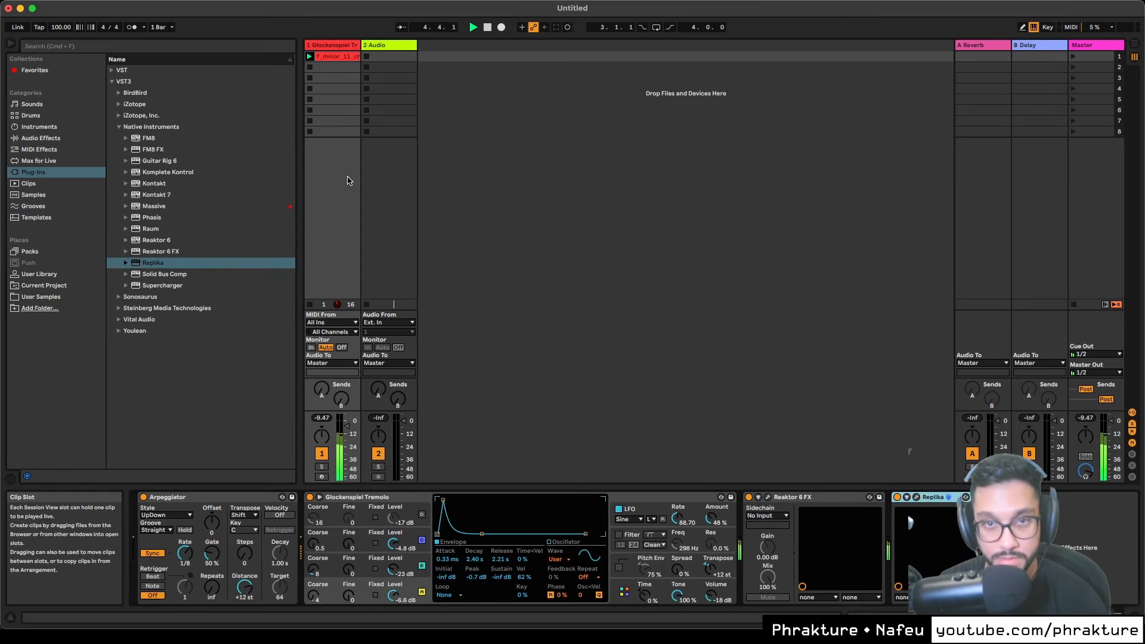
{"action": "key", "text": "shift+Tab"}
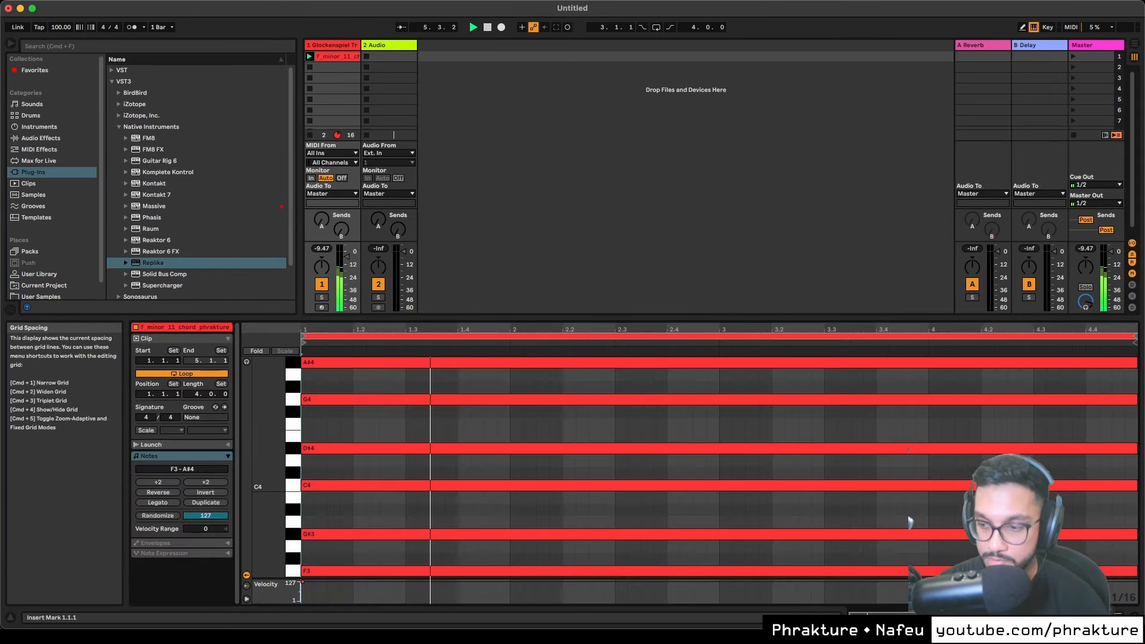
{"action": "key", "text": "shift+Tab"}
Insert an Auto Filter and a Random LFO mapped to its Frequency before Reaktor 6 FX, and collapse both devices
{"action": "left_click", "coordinate": [59, 138]}
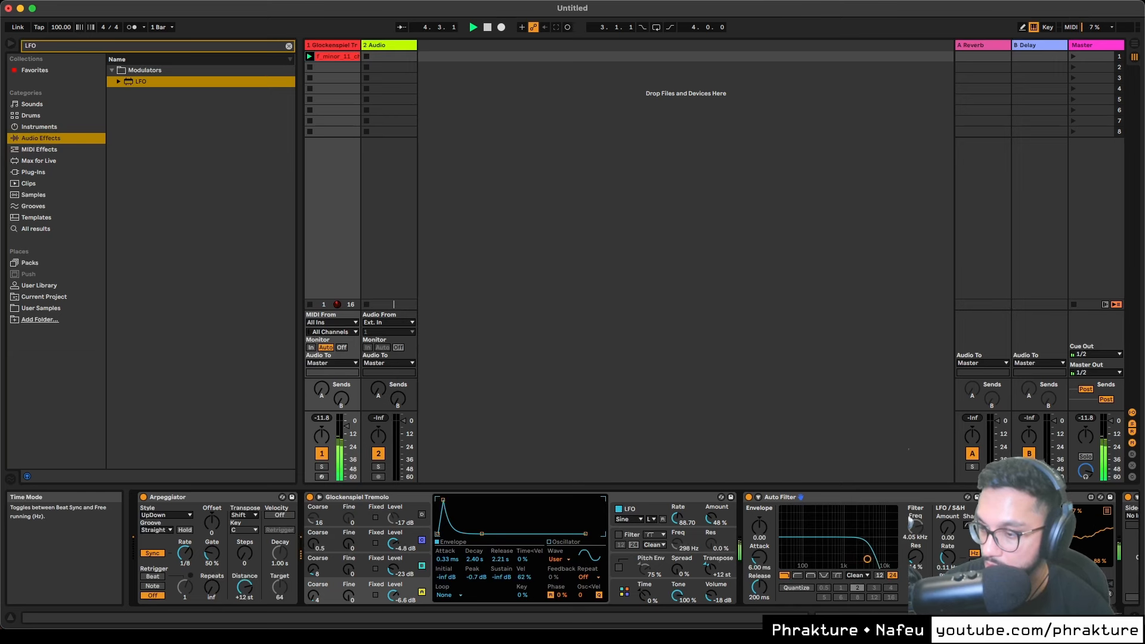
{"action": "double_click", "coordinate": [811, 497]}
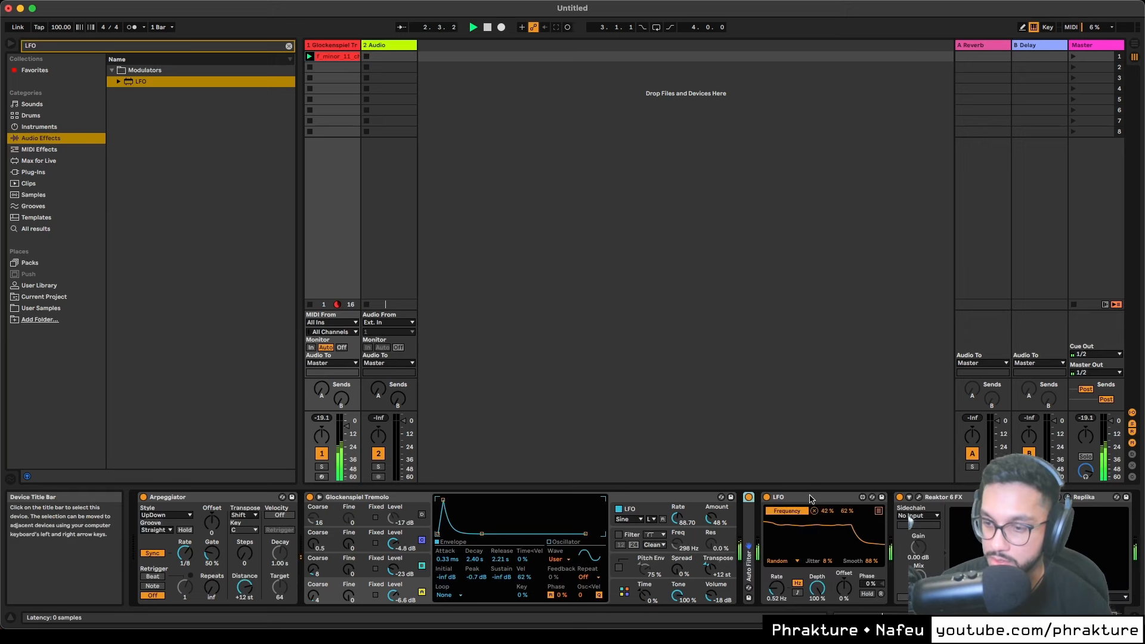
{"action": "double_click", "coordinate": [744, 534]}
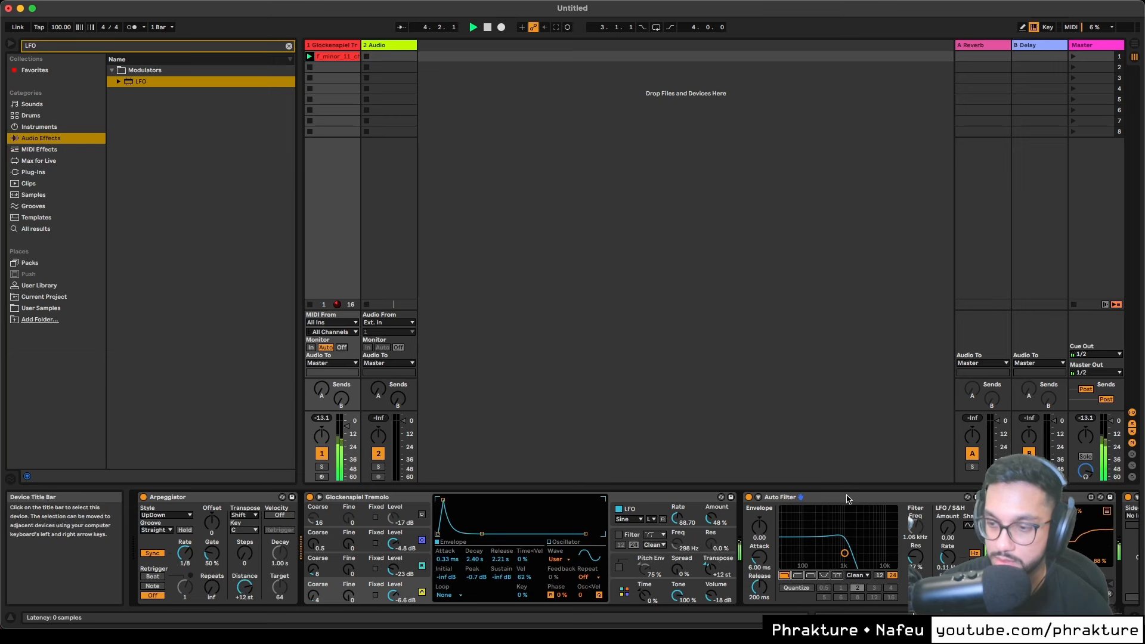
{"action": "double_click", "coordinate": [948, 497]}
{"action": "double_click", "coordinate": [828, 499]}
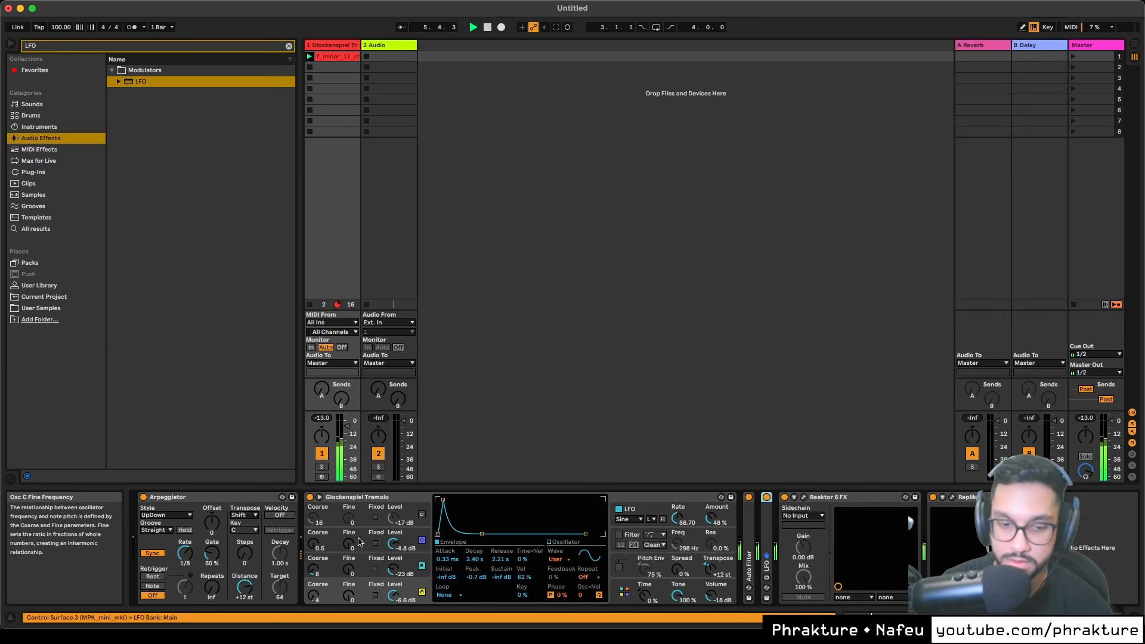
Switch the Arpeggiator from synced to free timing with a rate of 334 ms, and expand the Auto Filter
{"action": "left_click", "coordinate": [154, 554]}
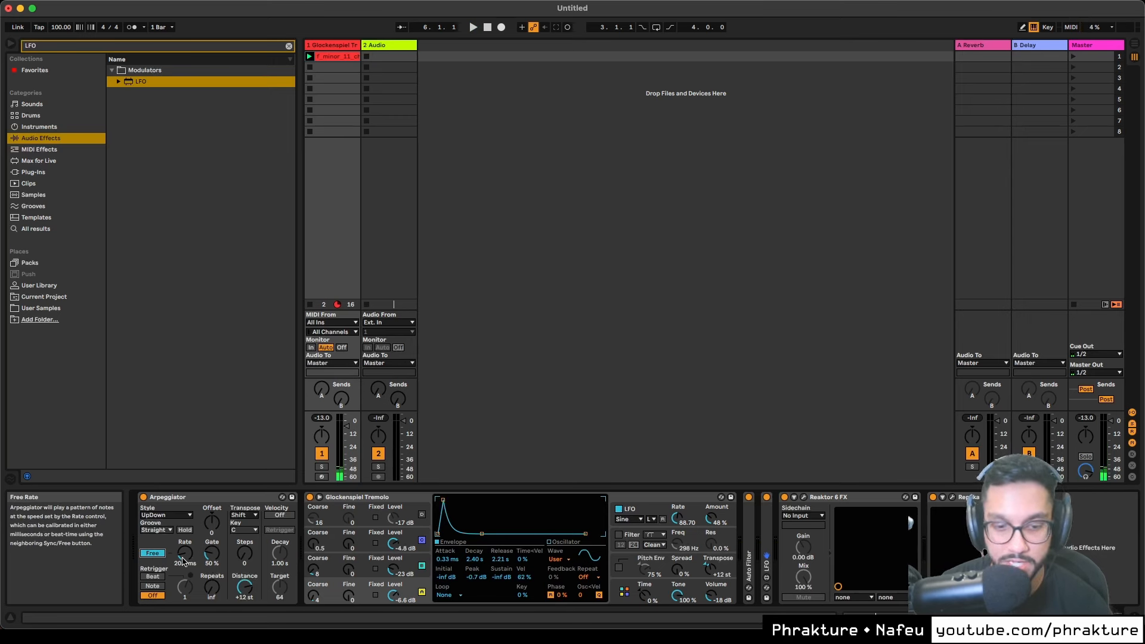
{"action": "key", "text": "space"}
{"action": "left_click_drag", "start_coordinate": [186, 559], "coordinate": [186, 540]}
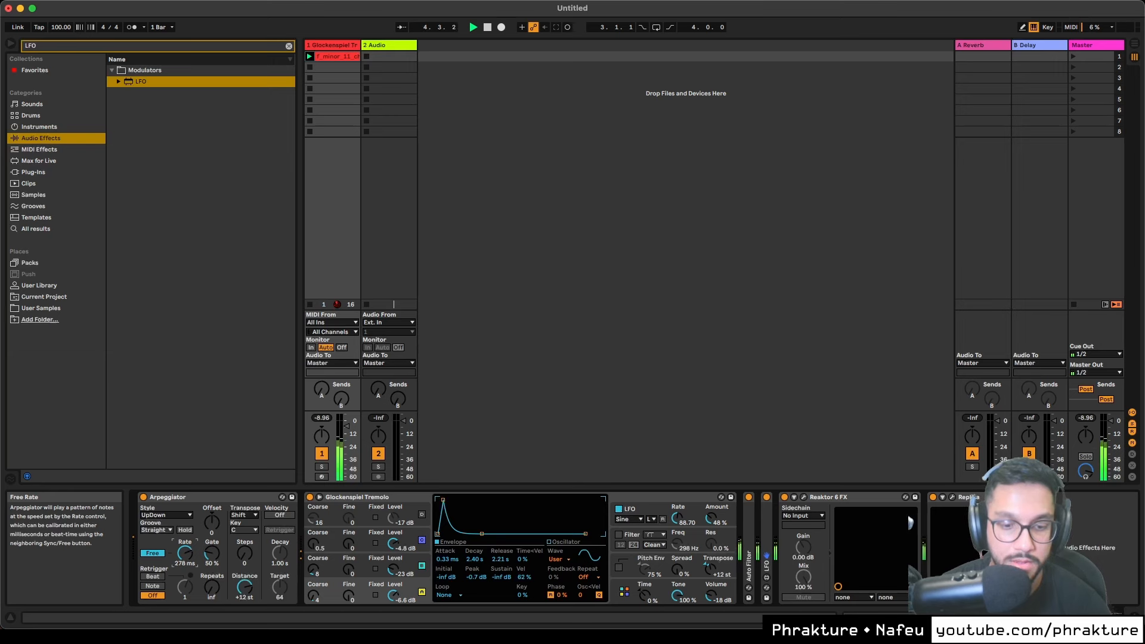
{"action": "double_click", "coordinate": [752, 519]}
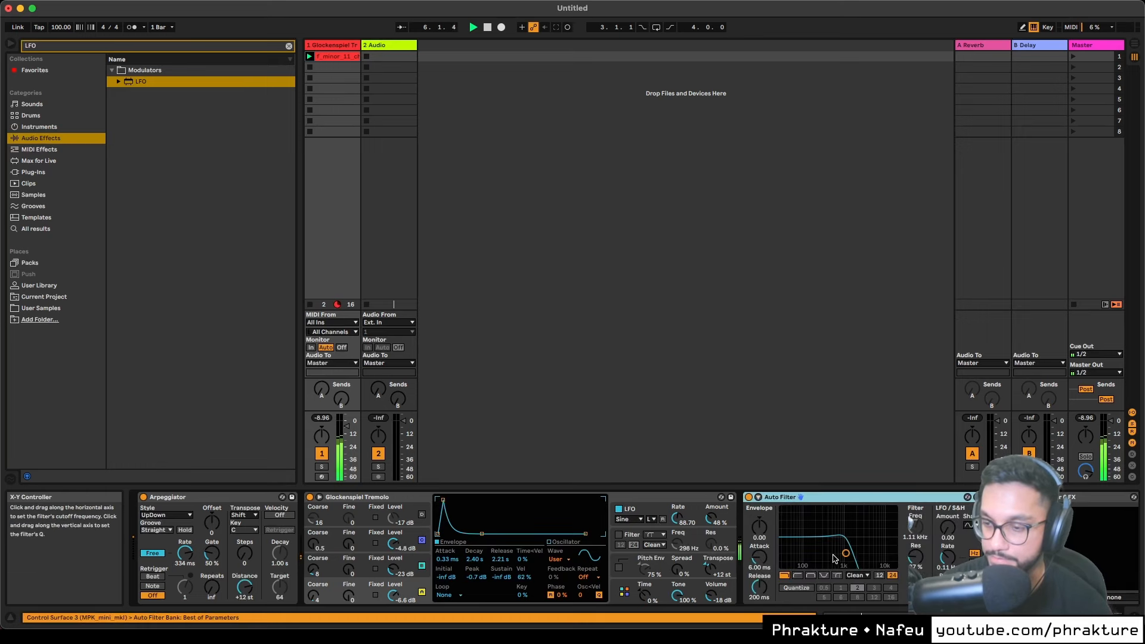
In Phrakture's Chord & Scale Explorer, preview several F chords and E Major 7 #11, and download the MIDI file for E Major 7 #11
{"action": "key", "text": "super+Tab"}
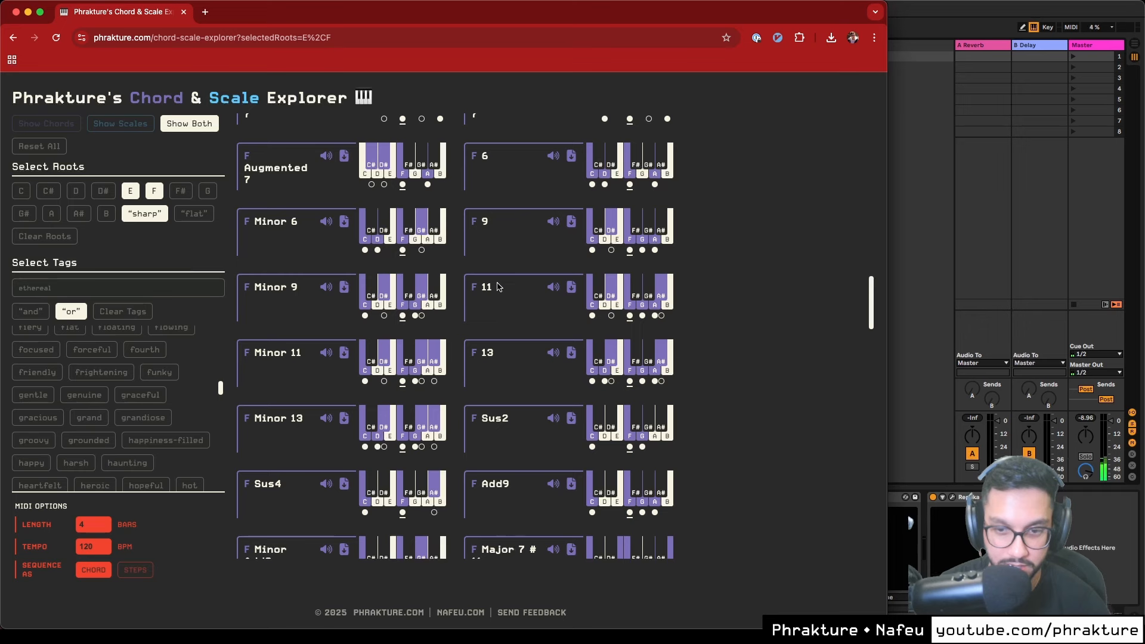
{"action": "left_click", "coordinate": [328, 357]}
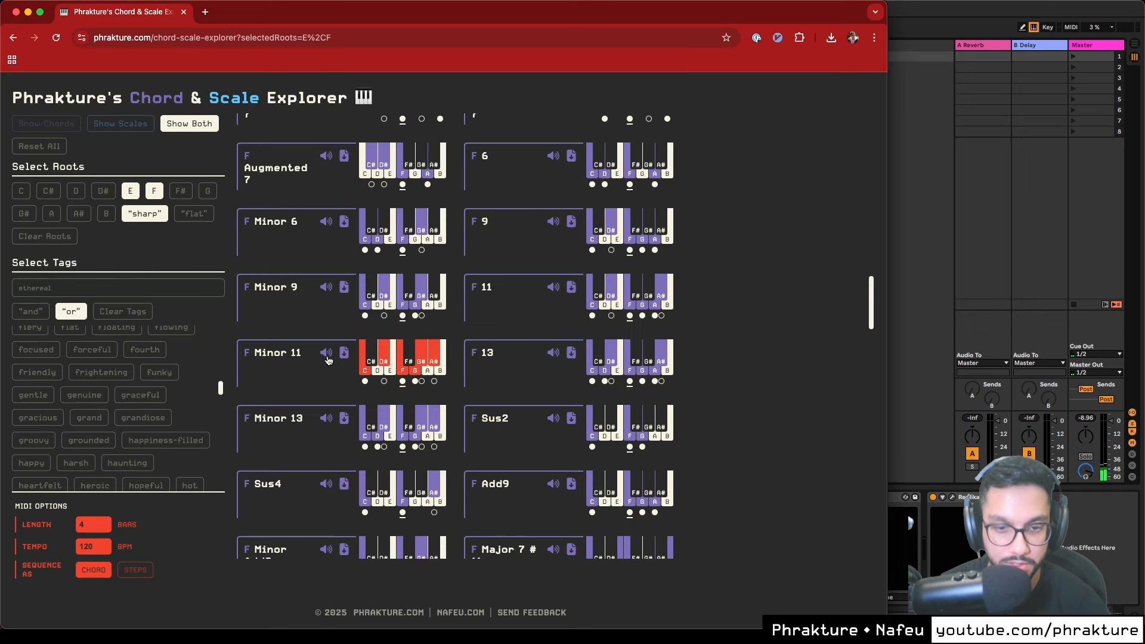
{"action": "left_click", "coordinate": [322, 419]}
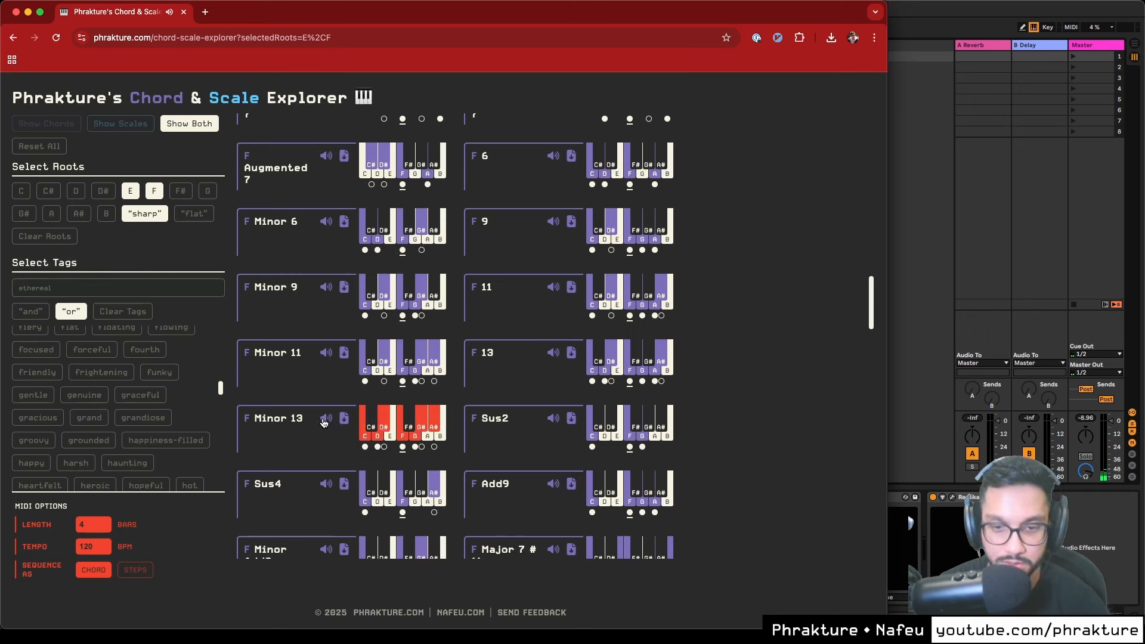
{"action": "left_click", "coordinate": [552, 419]}
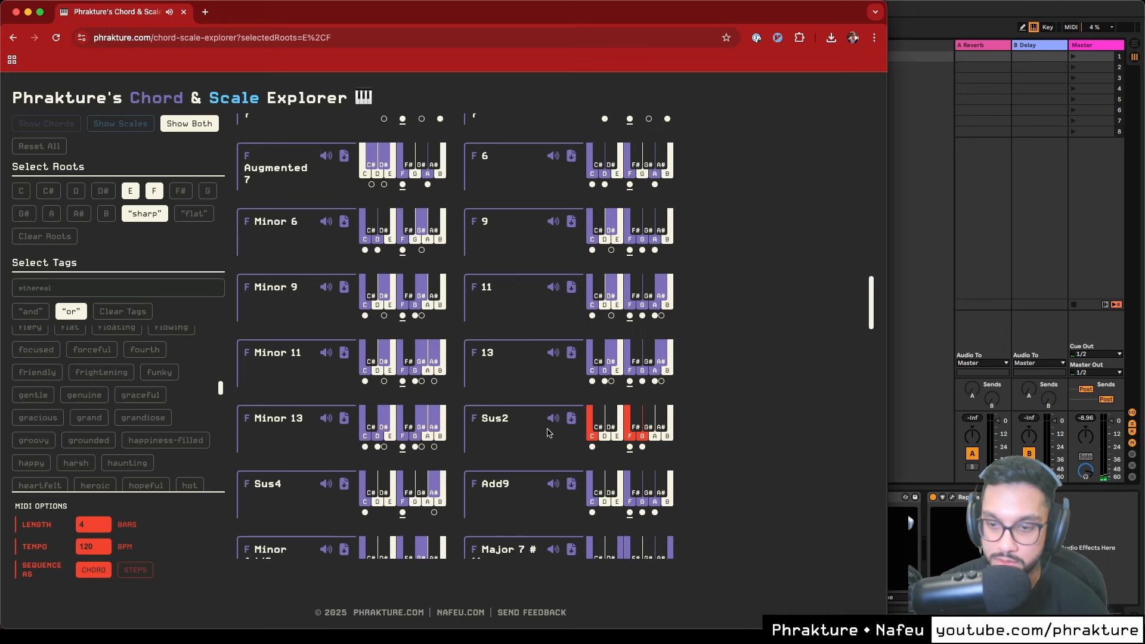
{"action": "left_click", "coordinate": [553, 485]}
{"action": "scroll", "coordinate": [775, 480], "scroll_direction": "down", "scroll_amount": 3}
{"action": "scroll", "coordinate": [775, 480], "scroll_direction": "up", "scroll_amount": 10}
{"action": "left_click", "coordinate": [326, 295]}
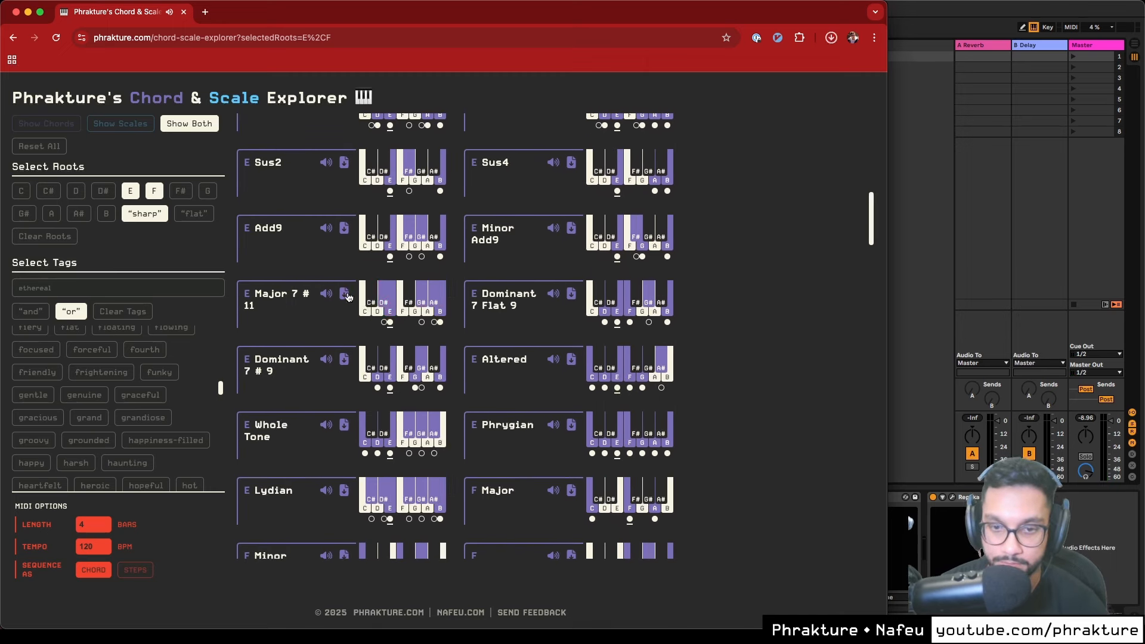
{"action": "left_click", "coordinate": [344, 294]}
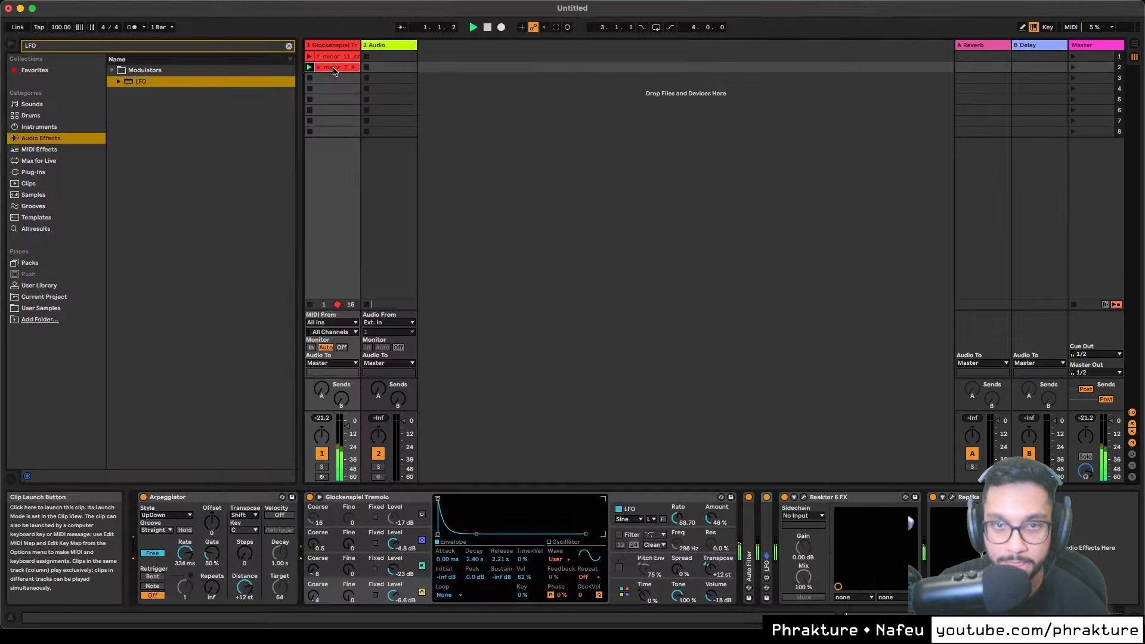
In Ableton Live, open the E Major 7 #11 clip in the second slot and lower its E3 note an octave to E2
{"action": "left_click", "coordinate": [334, 66]}
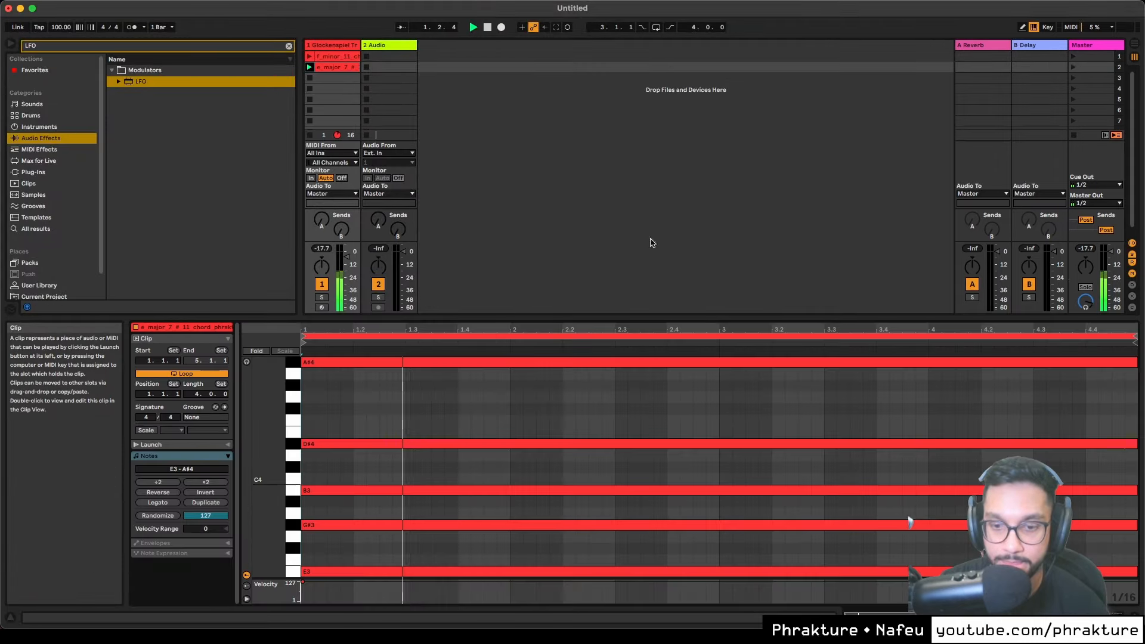
{"action": "scroll", "coordinate": [542, 499], "scroll_direction": "down", "scroll_amount": 3}
{"action": "left_click", "coordinate": [449, 473]}
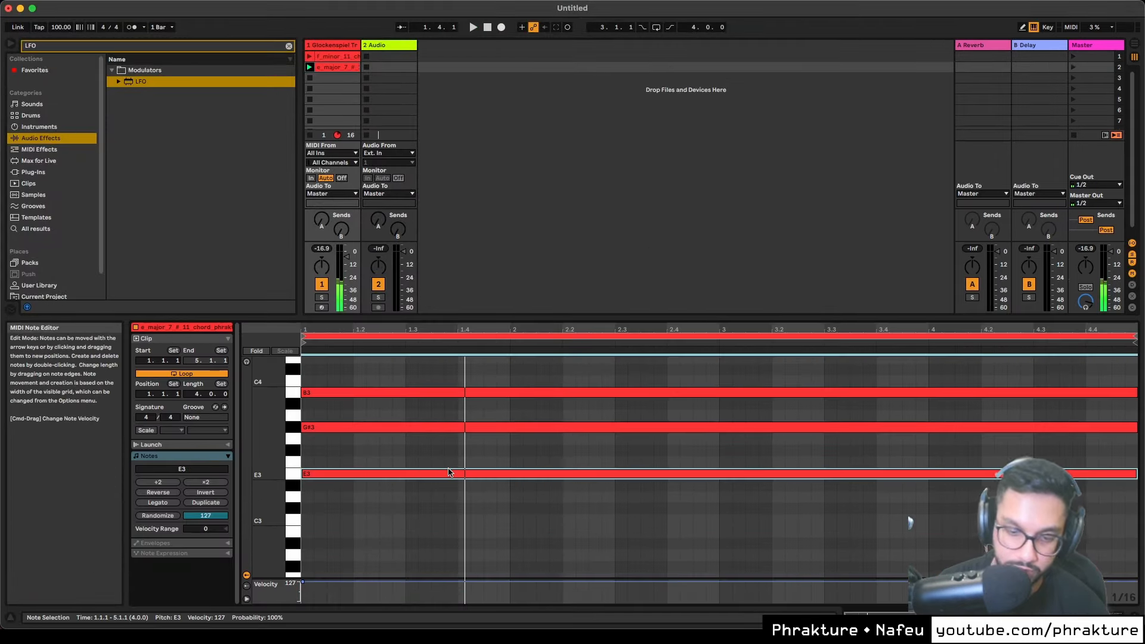
{"action": "key", "text": "shift+Down"}
{"action": "scroll", "coordinate": [467, 462], "scroll_direction": "up", "scroll_amount": 3}
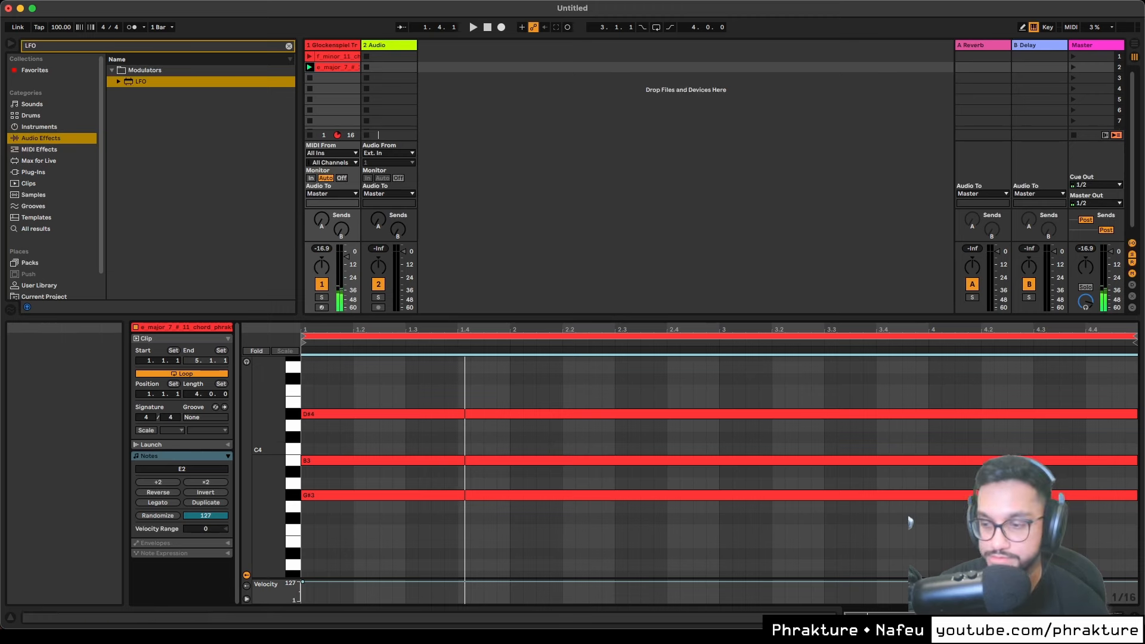
{"action": "key", "text": "space"}
{"action": "key", "text": "shift+Tab"}
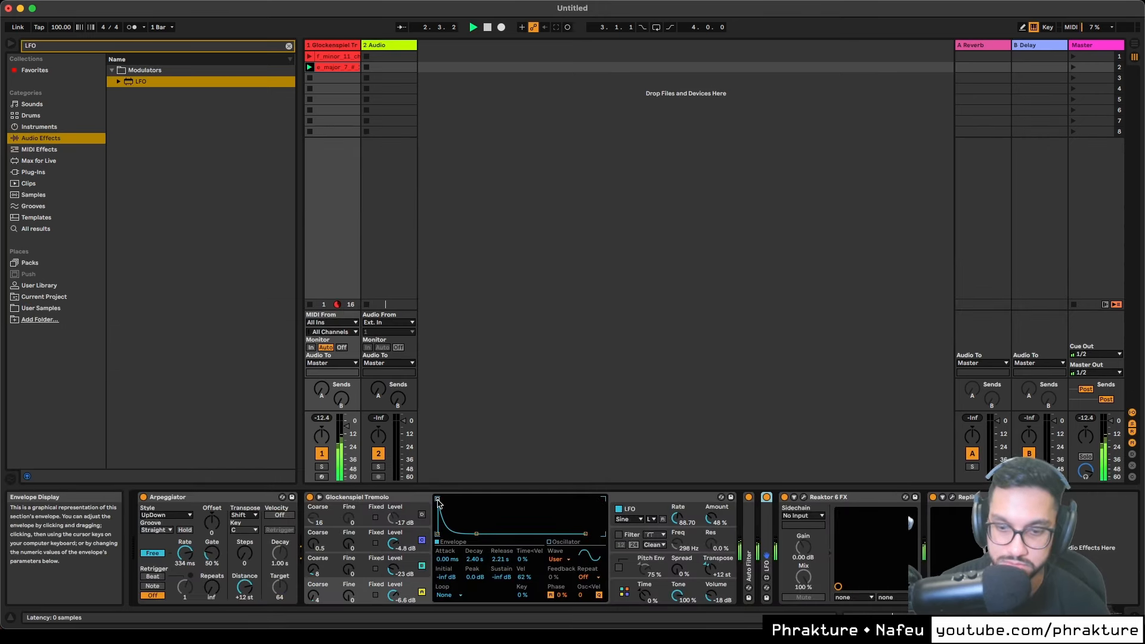
Set the Arpeggiator style to Thumb UpDown and replace Glockenspiel Tremolo with Bells Deep
{"action": "left_click", "coordinate": [165, 514]}
{"action": "left_click", "coordinate": [161, 474]}
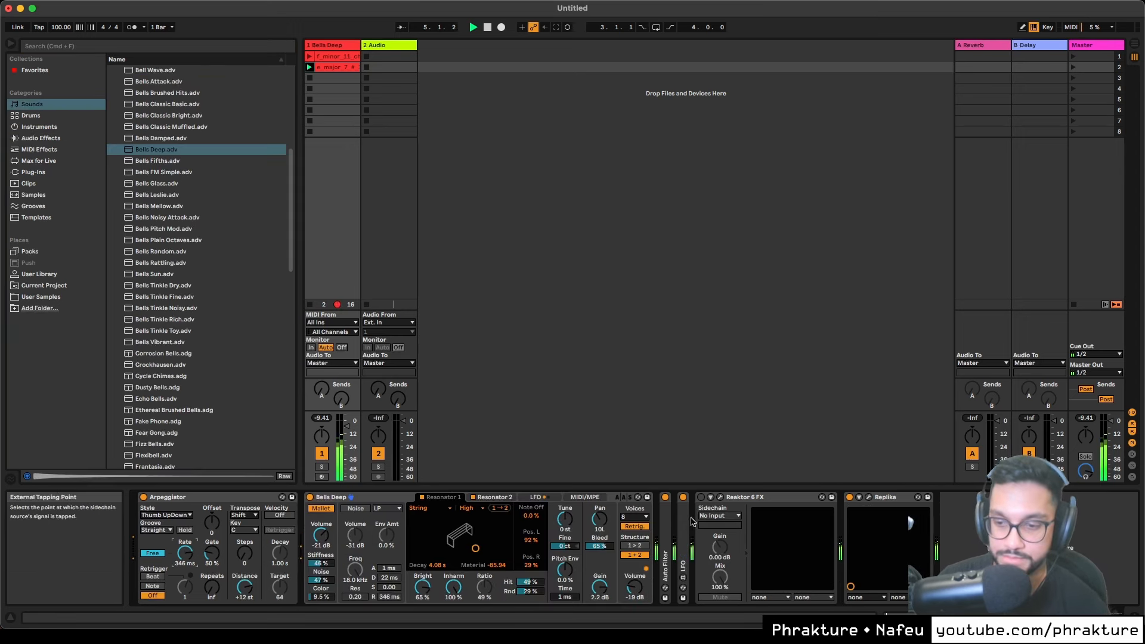
Expand the LFO after the Auto Filter and duplicate it
{"action": "double_click", "coordinate": [682, 563]}
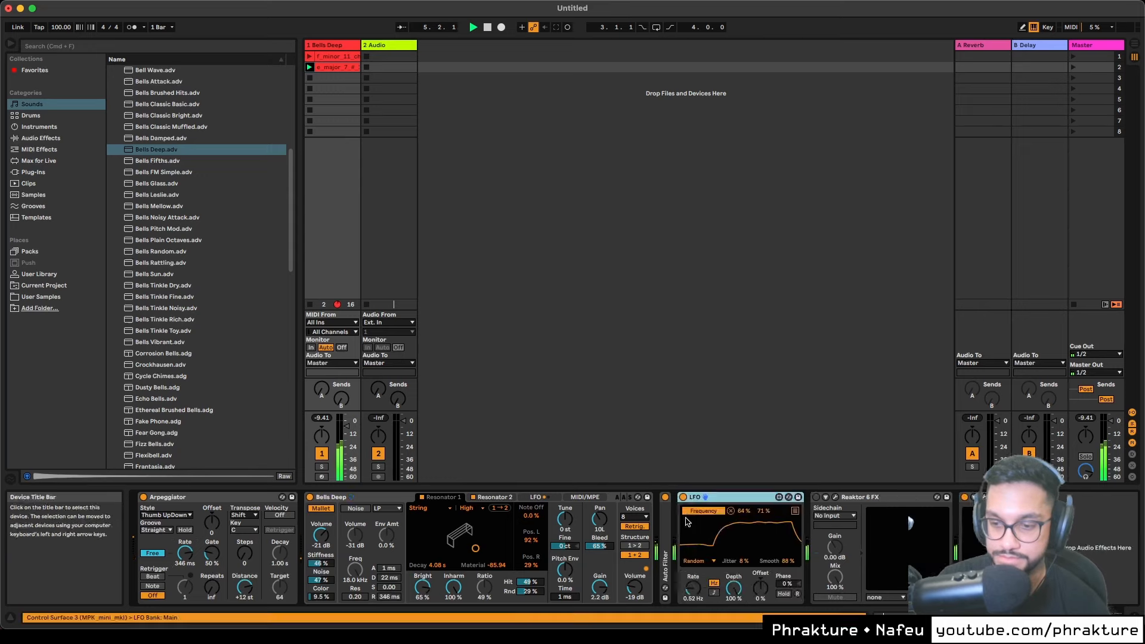
{"action": "right_click", "coordinate": [739, 497]}
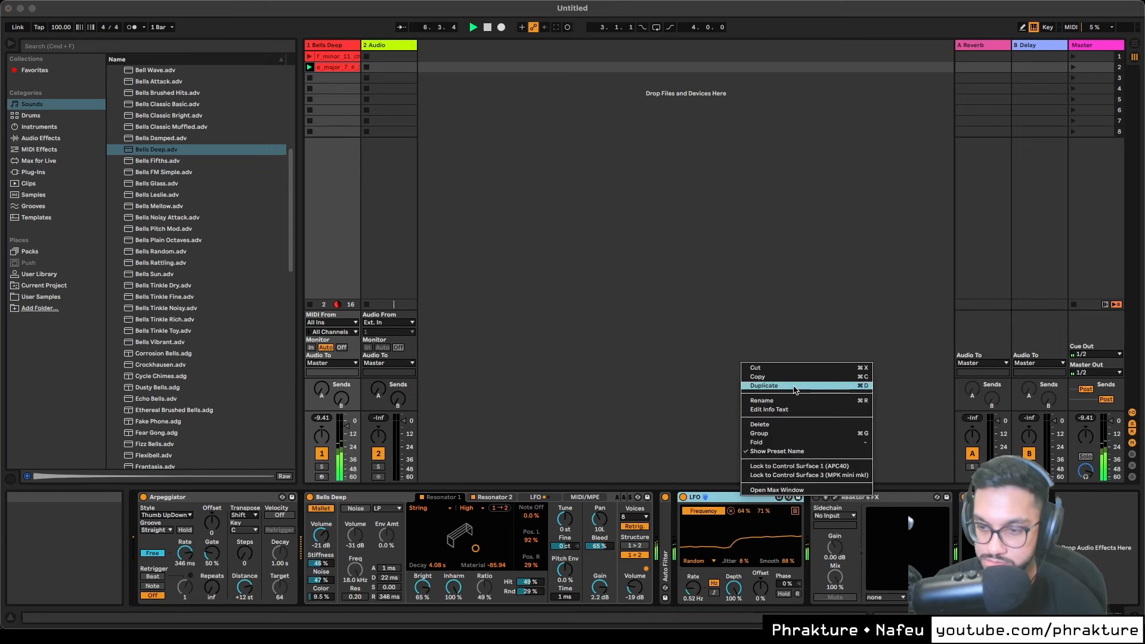
{"action": "left_click", "coordinate": [794, 386]}
Record the Bells Deep track's post-mixer output onto the audio track in the Arrangement and play the take back
{"action": "key", "text": "Tab"}
{"action": "left_click", "coordinate": [309, 158]}
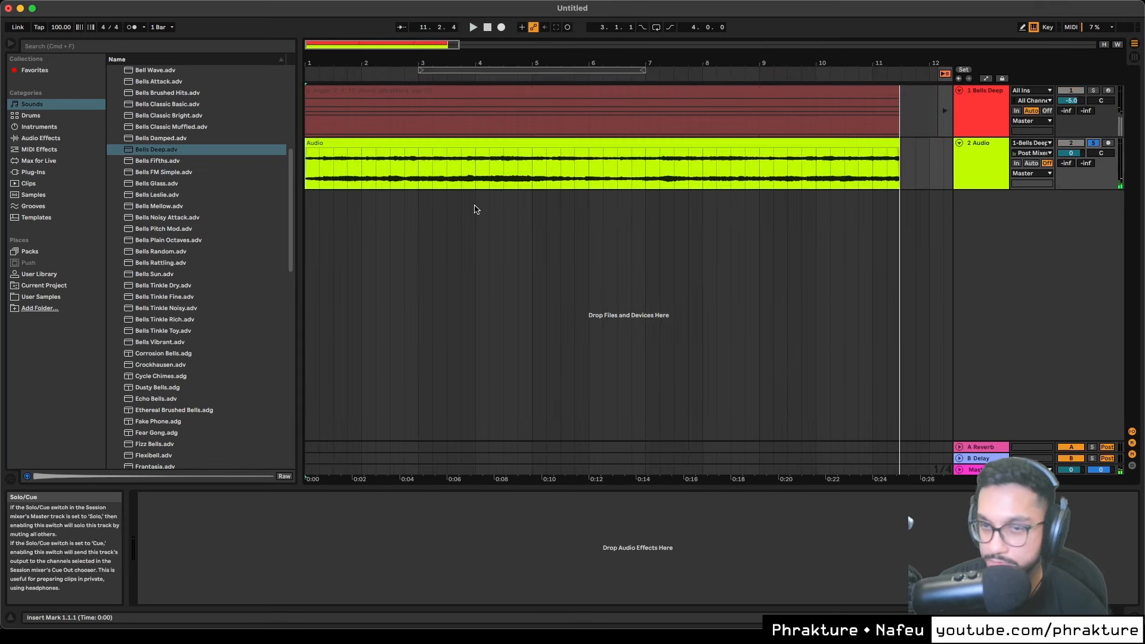
{"action": "left_click", "coordinate": [322, 120]}
{"action": "key", "text": "space"}
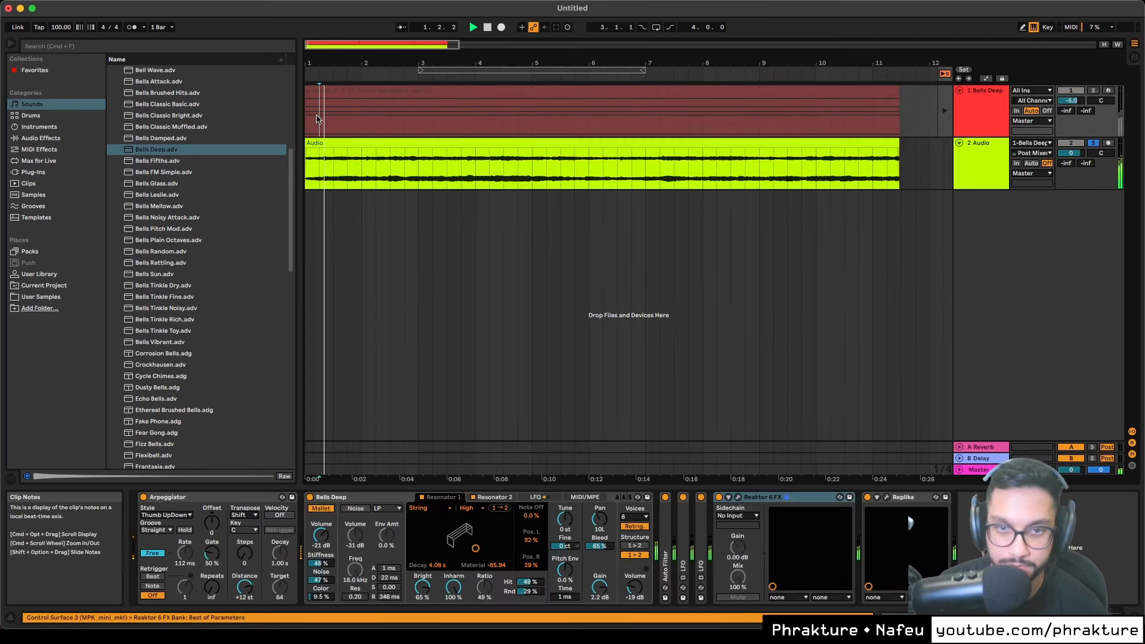
Turn off warping on the recorded audio clip, raise its gain to 1.50 dB, and transpose it to -8 semitones
{"action": "left_click", "coordinate": [392, 143]}
{"action": "left_click", "coordinate": [148, 464]}
{"action": "key", "text": "space"}
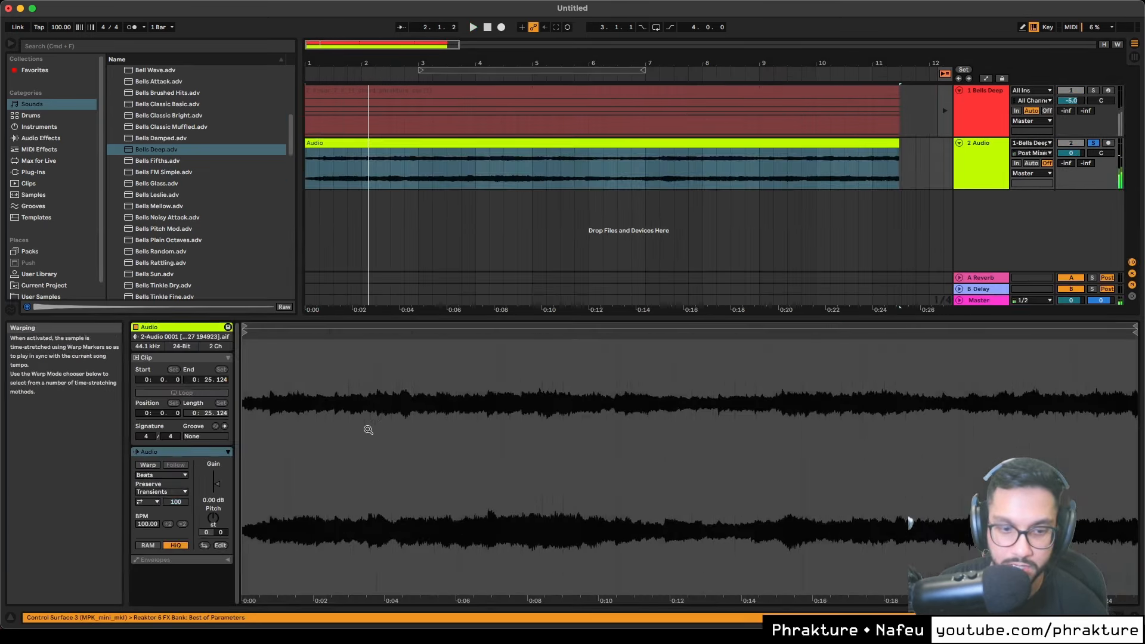
{"action": "left_click_drag", "start_coordinate": [217, 492], "coordinate": [217, 489]}
{"action": "left_click_drag", "start_coordinate": [206, 532], "coordinate": [206, 538]}
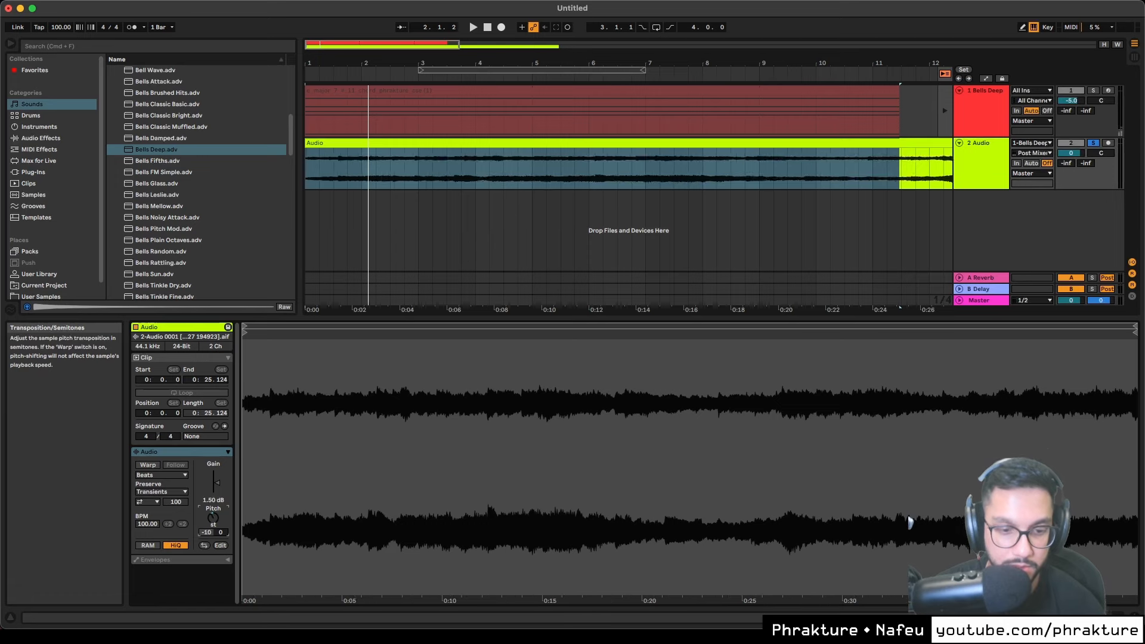
{"action": "key", "text": "space"}
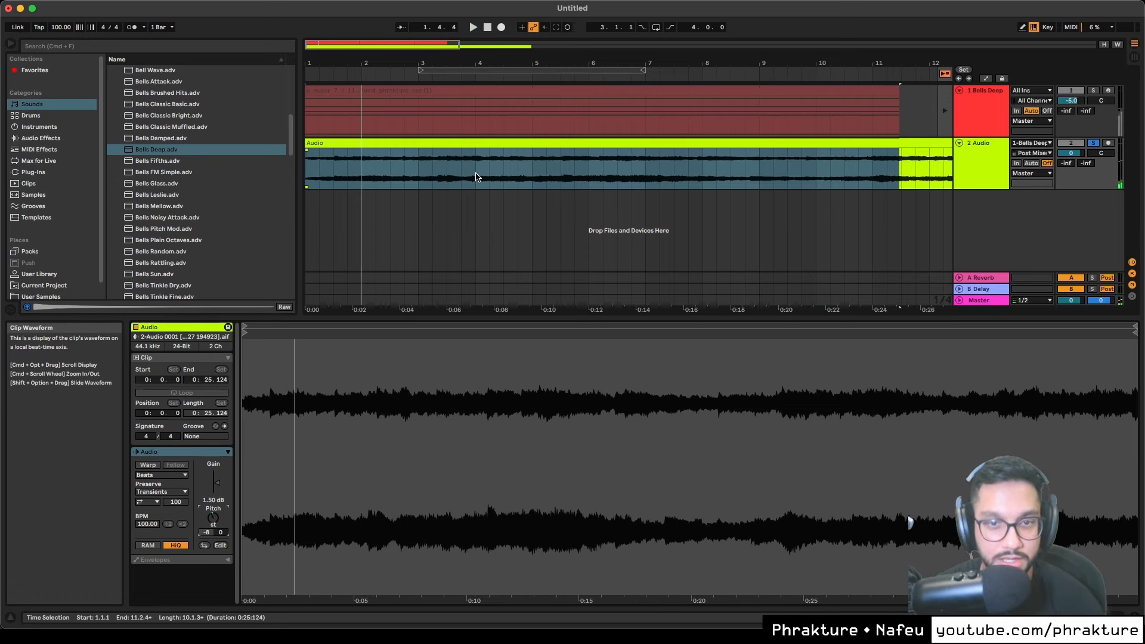
Play the transposed audio clip from near its start in the Arrangement
{"action": "left_click", "coordinate": [362, 159]}
{"action": "left_click", "coordinate": [347, 174]}
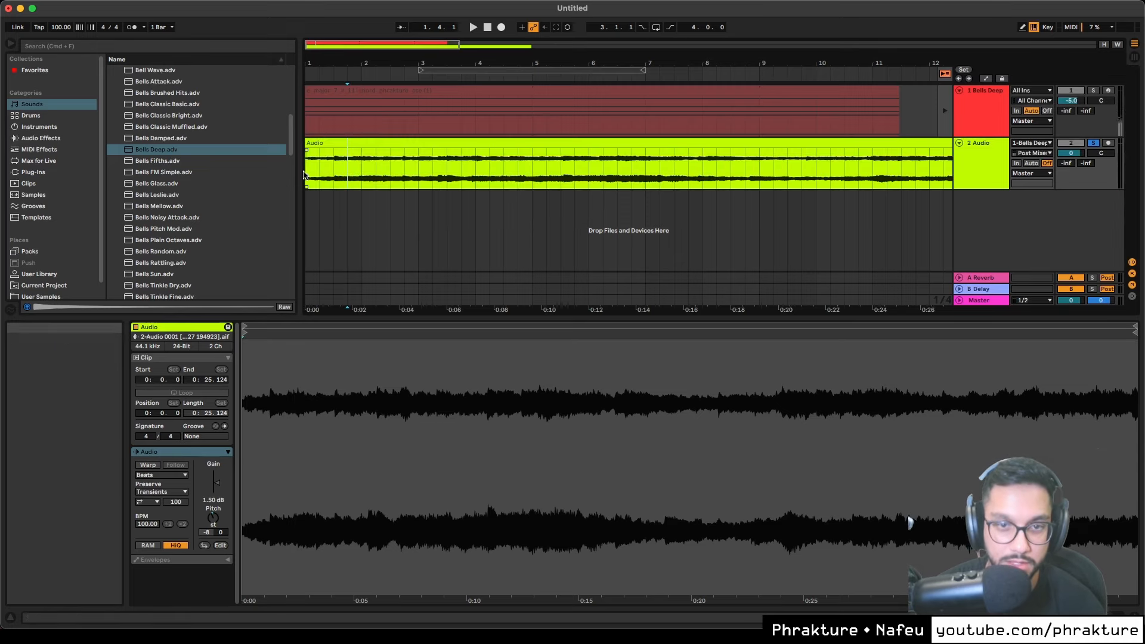
{"action": "scroll", "coordinate": [328, 173], "scroll_direction": "up", "scroll_amount": 5}
{"action": "key", "text": "space"}
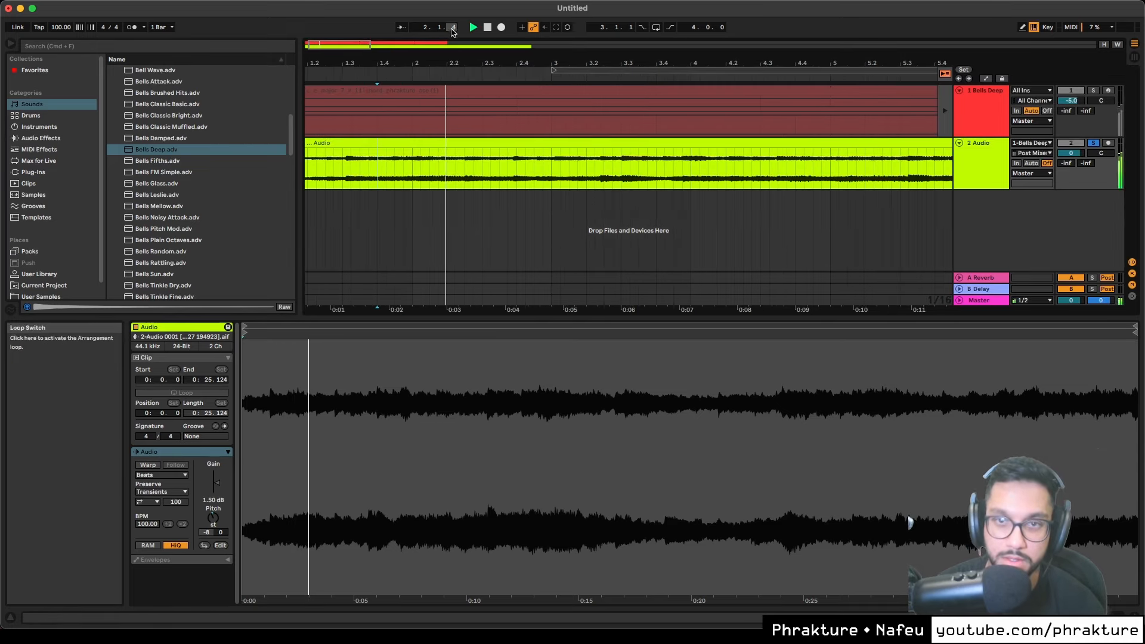
Bring the full length of the transposed audio clip into view in the Arrangement while it plays
{"action": "scroll", "coordinate": [351, 170], "scroll_direction": "left", "scroll_amount": 2}
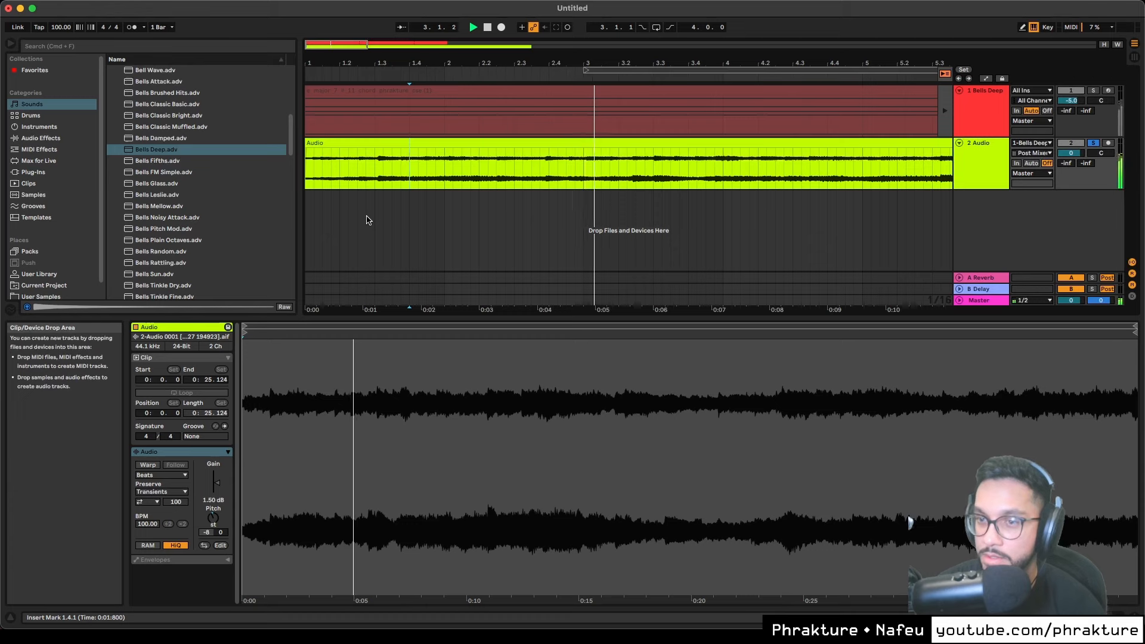
{"action": "scroll", "coordinate": [366, 219], "scroll_direction": "down", "scroll_amount": 3}
{"action": "scroll", "coordinate": [366, 220], "scroll_direction": "down", "scroll_amount": 3}
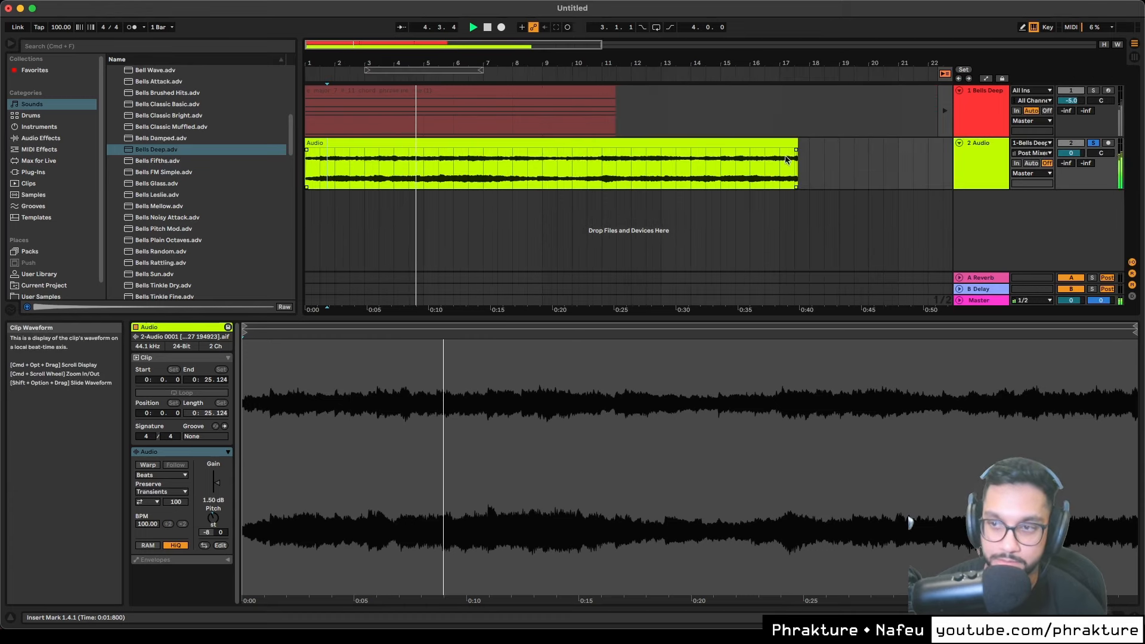
{"action": "mouse_move", "coordinate": [795, 149]}
{"action": "left_mouse_down"}
{"action": "mouse_move", "coordinate": [537, 150]}
{"action": "mouse_move", "coordinate": [796, 150]}
{"action": "left_mouse_up"}
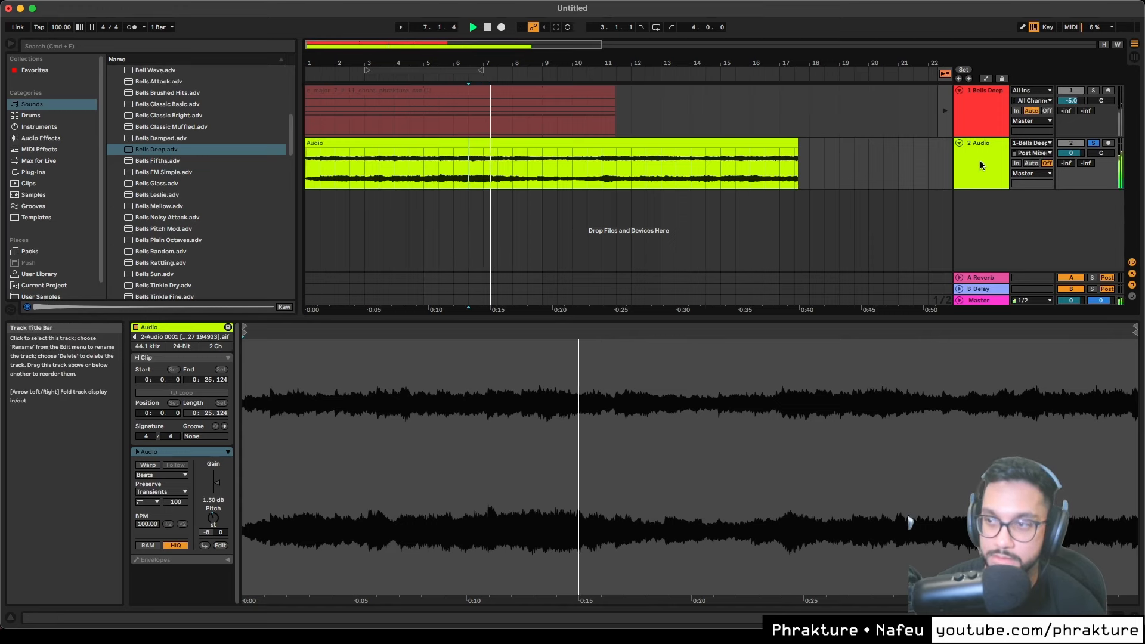
{"action": "left_click", "coordinate": [378, 357]}
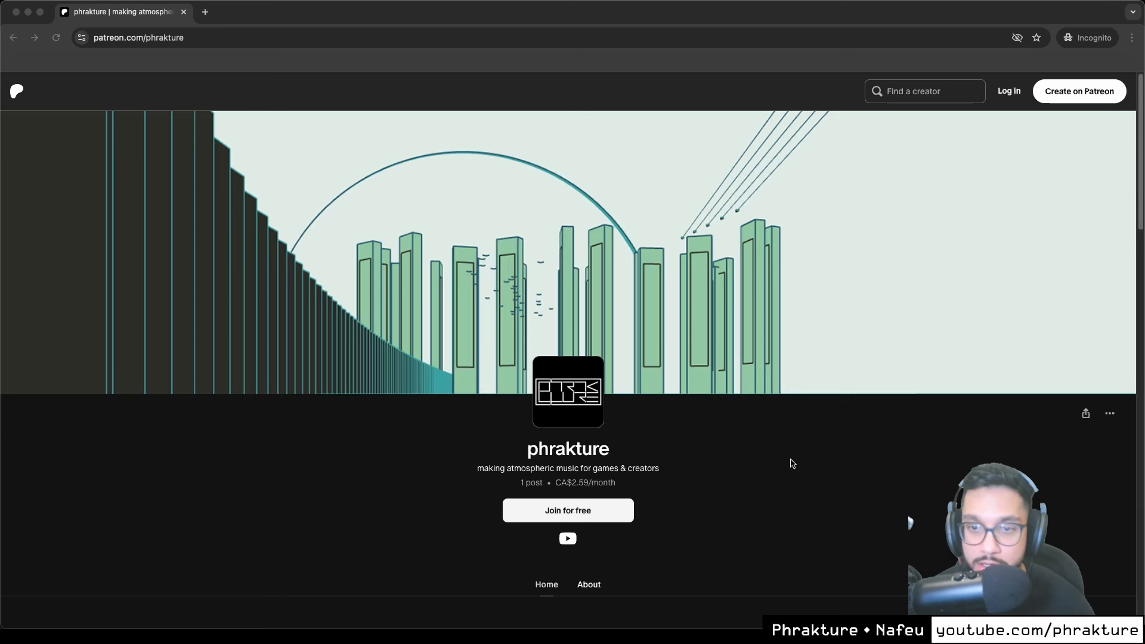
Switch to Chrome and look through the phrakture Patreon page, including its membership section and the welcome post
{"action": "scroll", "coordinate": [778, 480], "scroll_direction": "down", "scroll_amount": 2}
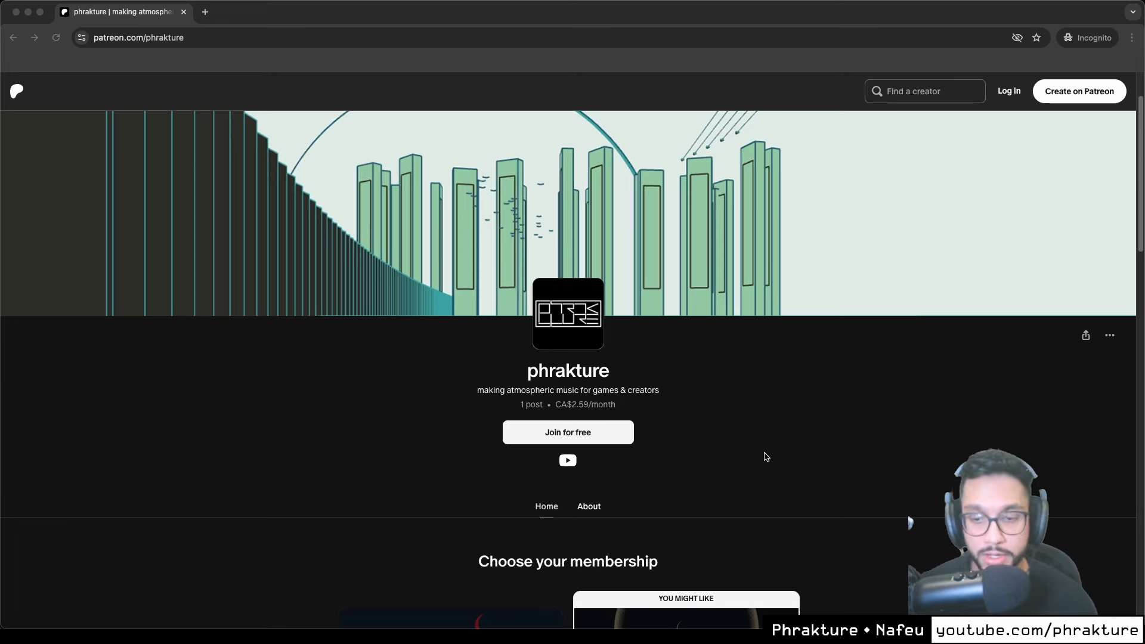
{"action": "scroll", "coordinate": [743, 387], "scroll_direction": "down", "scroll_amount": 6}
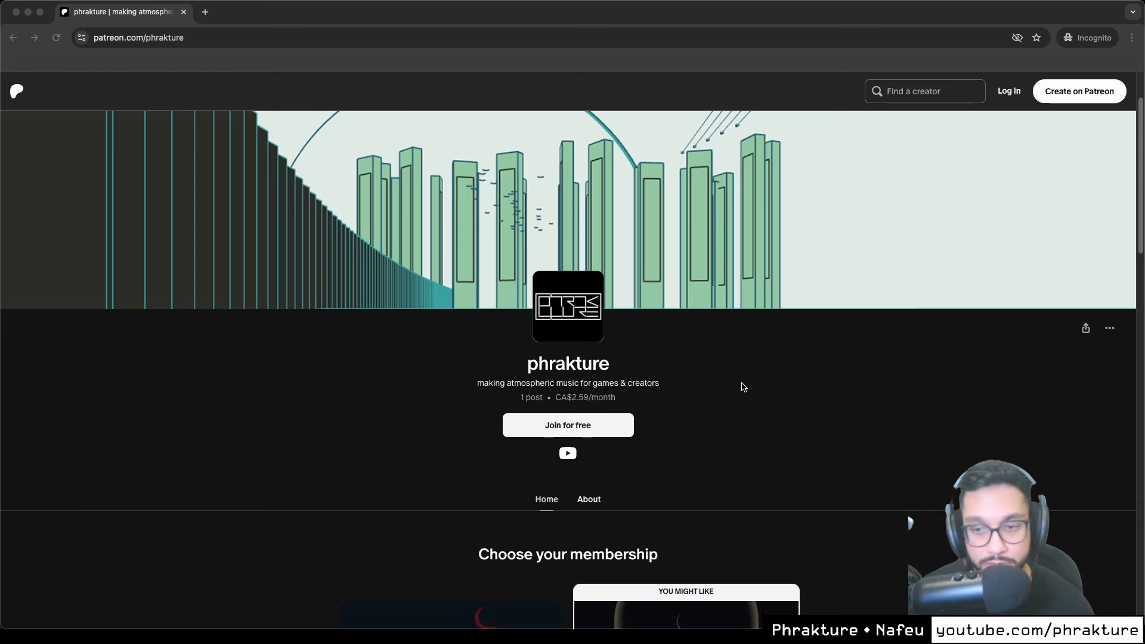
{"action": "scroll", "coordinate": [882, 378], "scroll_direction": "down", "scroll_amount": 4}
{"action": "scroll", "coordinate": [883, 380], "scroll_direction": "down", "scroll_amount": 6}
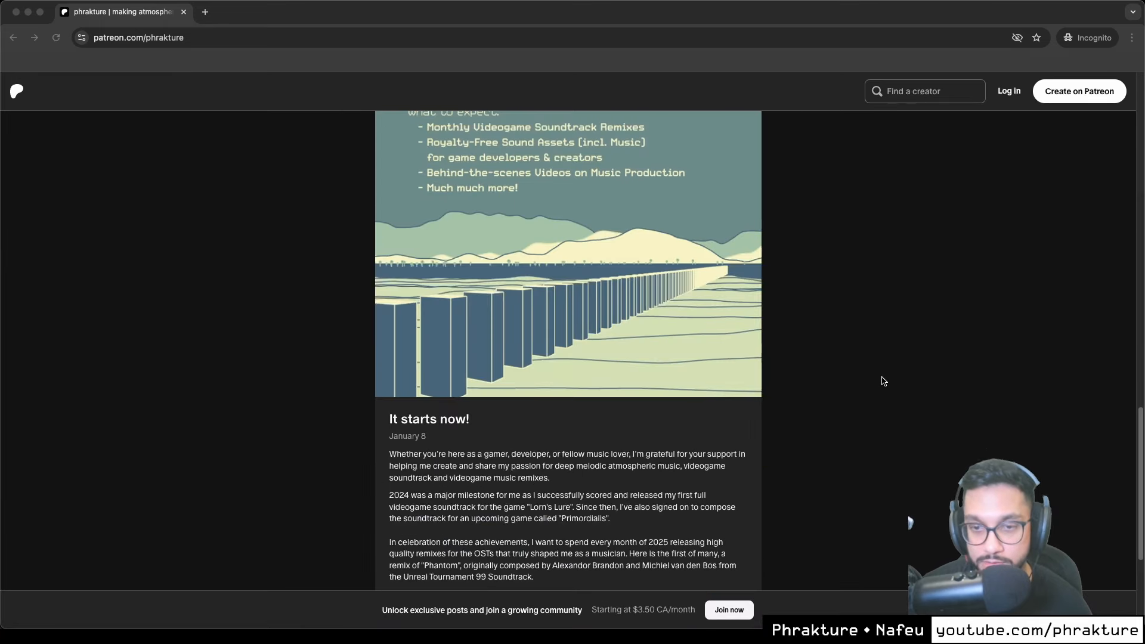
{"action": "scroll", "coordinate": [883, 380], "scroll_direction": "up", "scroll_amount": 3}
{"action": "scroll", "coordinate": [883, 382], "scroll_direction": "down", "scroll_amount": 1}
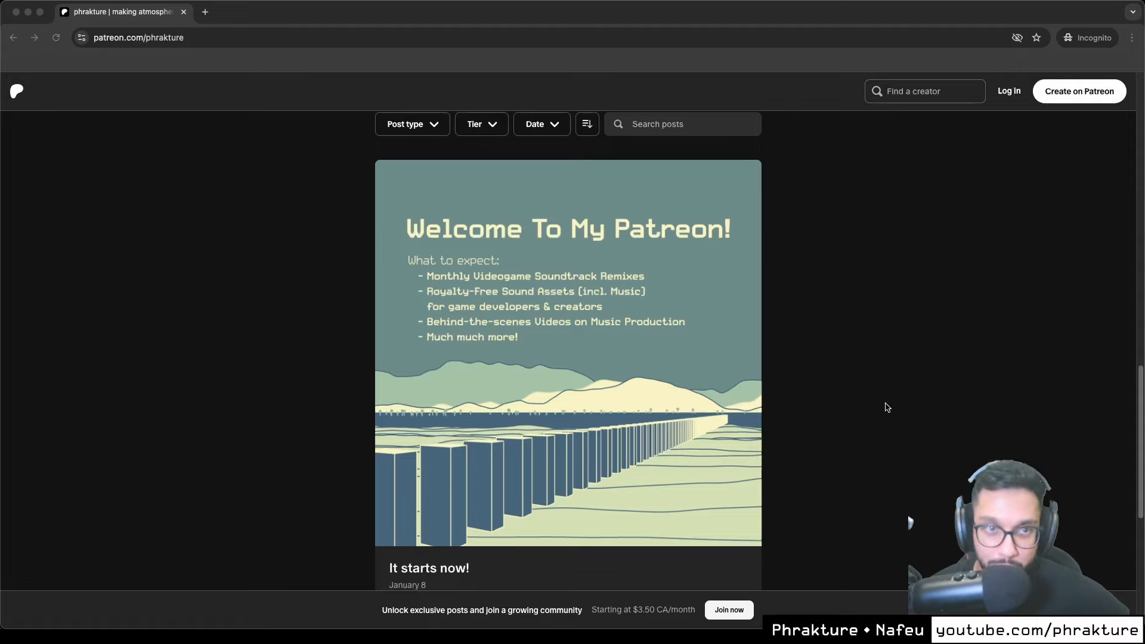
{"action": "scroll", "coordinate": [883, 403], "scroll_direction": "up", "scroll_amount": 15}
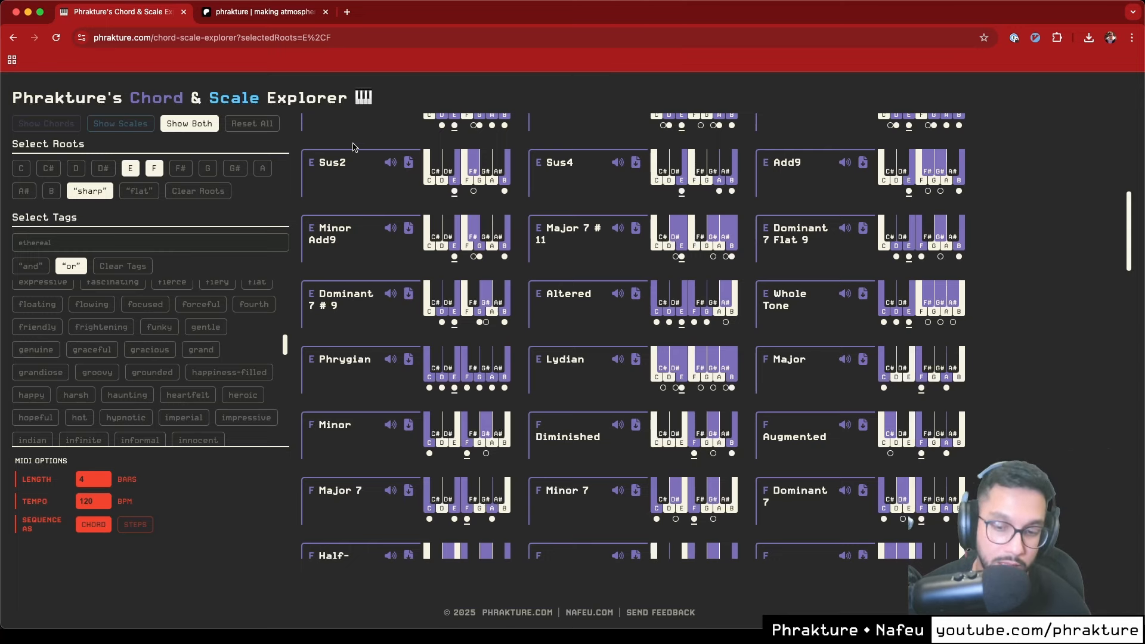
Switch to Phrakture's Chord & Scale Explorer and look through the chords and scales for roots E and F and the available tags
{"action": "scroll", "coordinate": [708, 437], "scroll_direction": "up", "scroll_amount": 10}
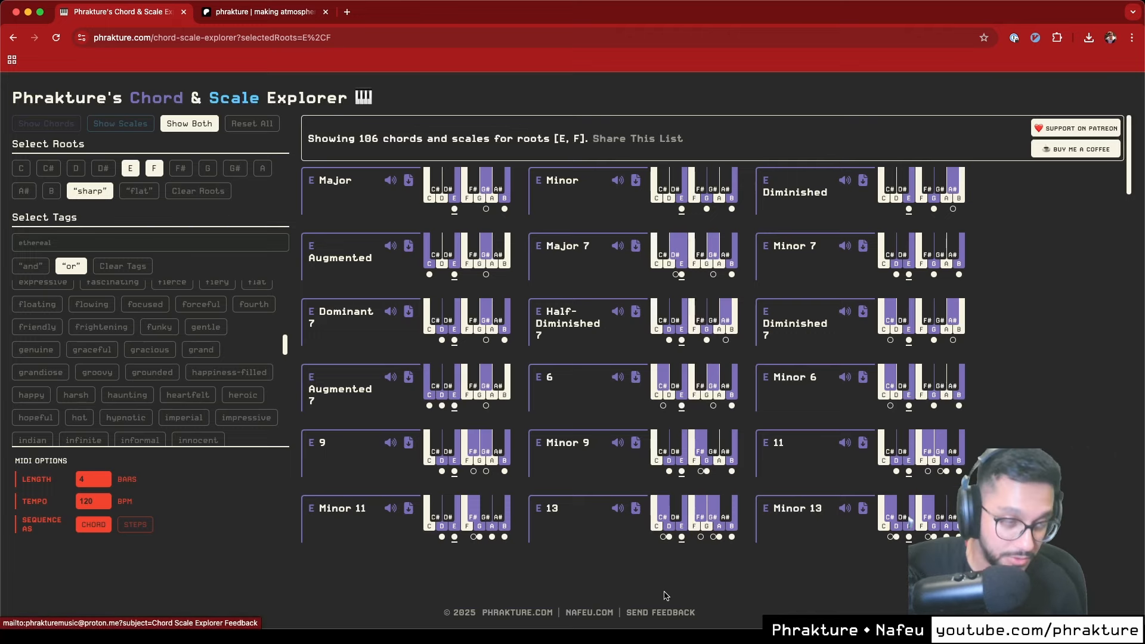
{"action": "scroll", "coordinate": [712, 369], "scroll_direction": "down", "scroll_amount": 4}
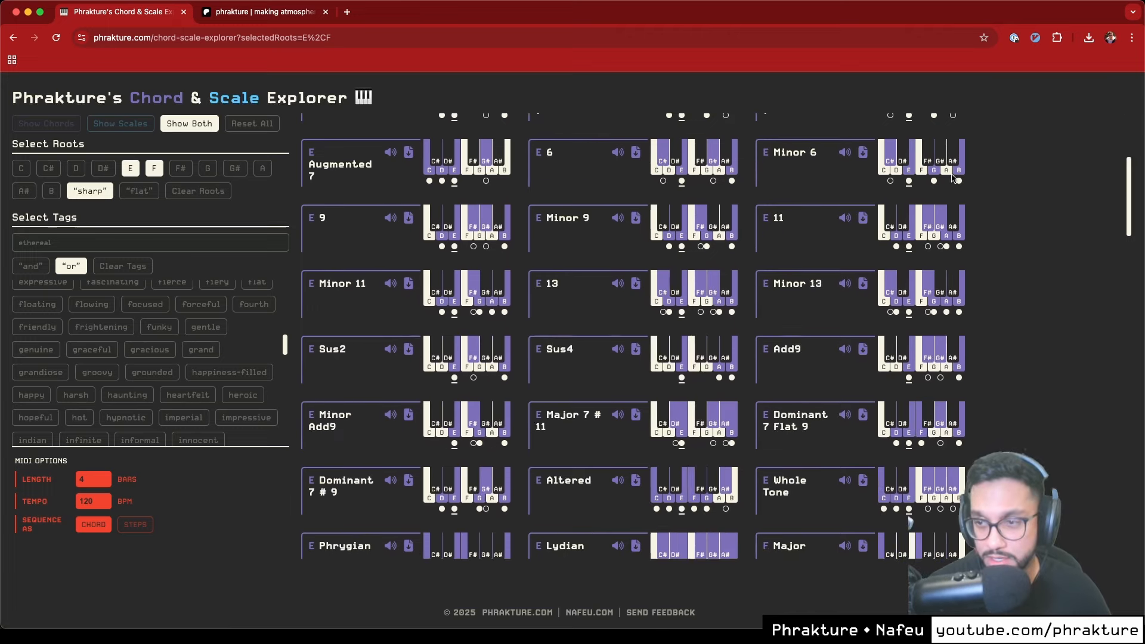
{"action": "scroll", "coordinate": [712, 368], "scroll_direction": "down", "scroll_amount": 4}
{"action": "scroll", "coordinate": [149, 388], "scroll_direction": "down", "scroll_amount": 3}
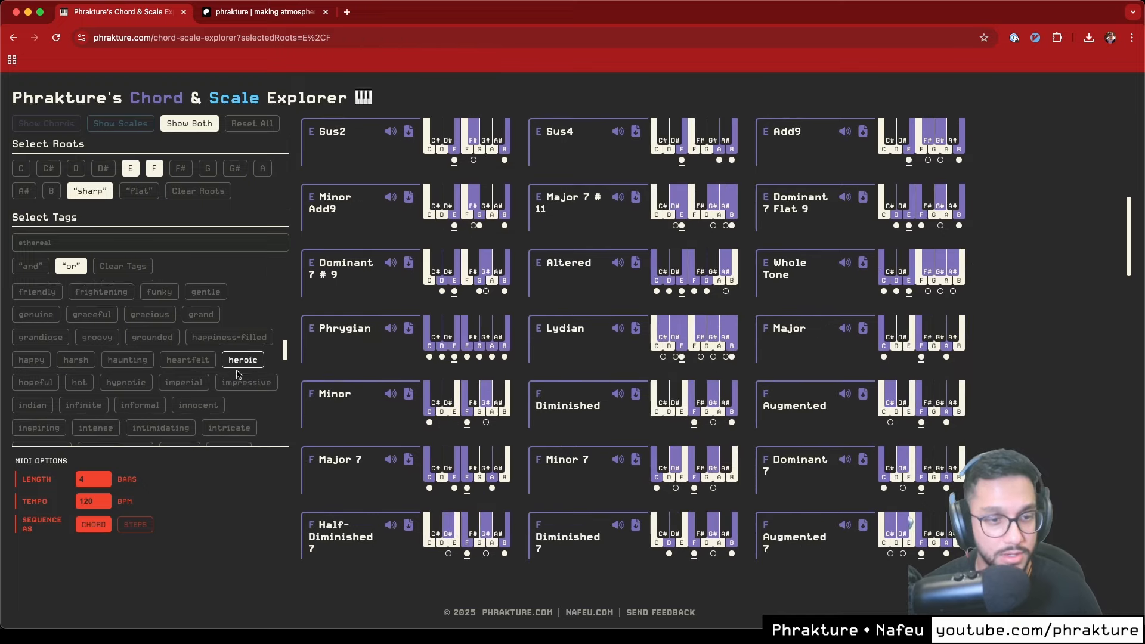
{"action": "scroll", "coordinate": [149, 389], "scroll_direction": "up", "scroll_amount": 5}
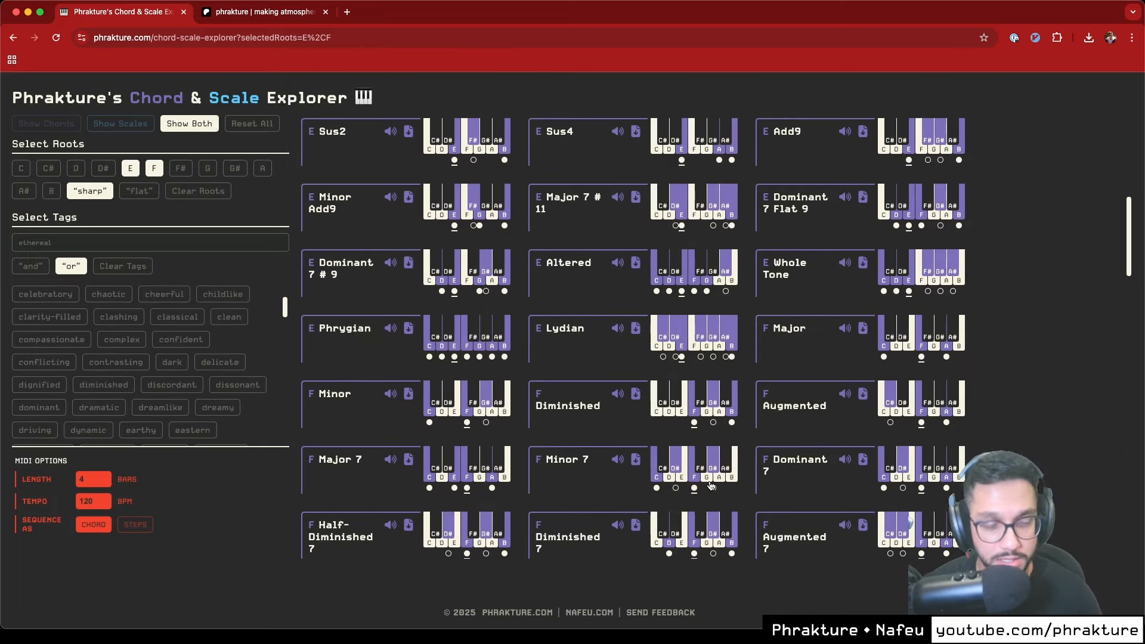